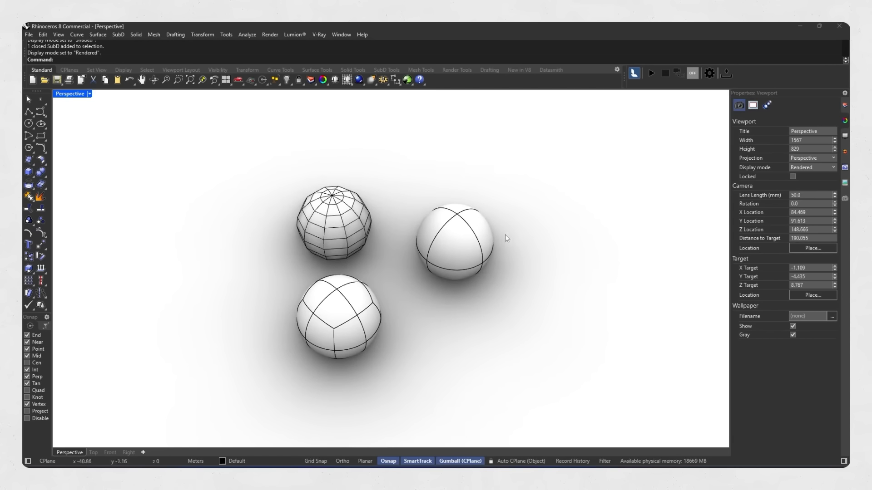
Open the display settings for the Perspective viewport in Rendered mode
right_drag(509, 234, 485, 239)
mouse_move(545, 262)
right_down()
mouse_move(529, 258)
mouse_move(538, 263)
right_up()
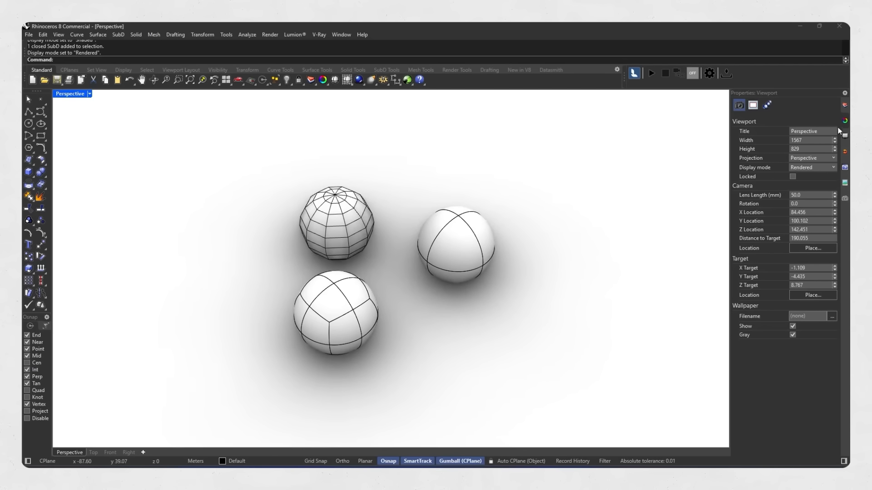
click(845, 136)
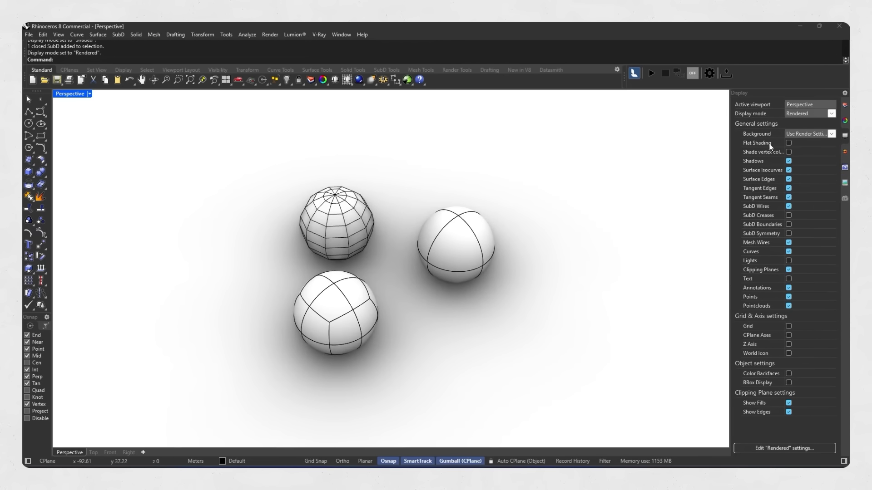
Set the Rendered viewport's background to Solid Color and change that color to light blue
click(831, 134)
click(805, 142)
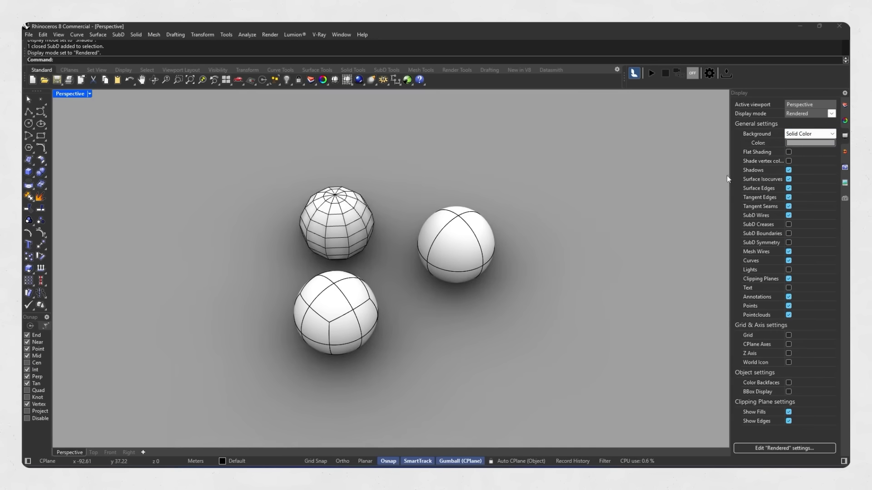
click(799, 144)
drag(420, 212, 458, 238)
drag(384, 199, 386, 244)
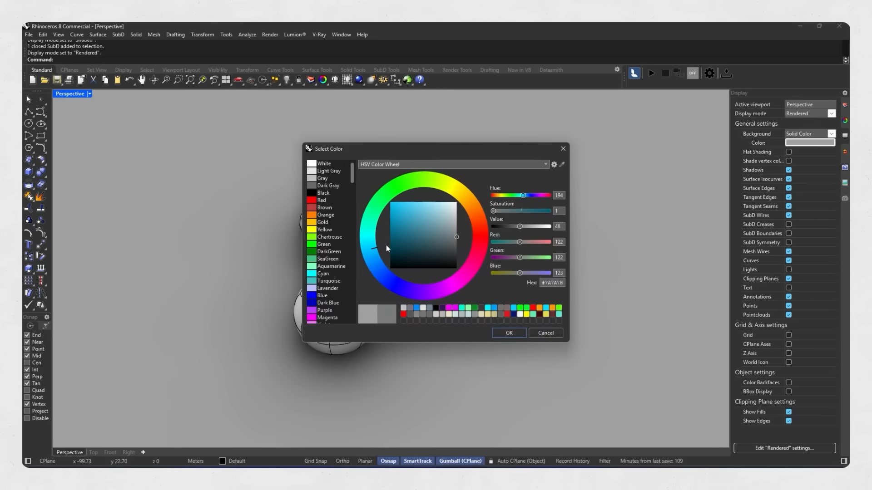
click(408, 211)
click(499, 333)
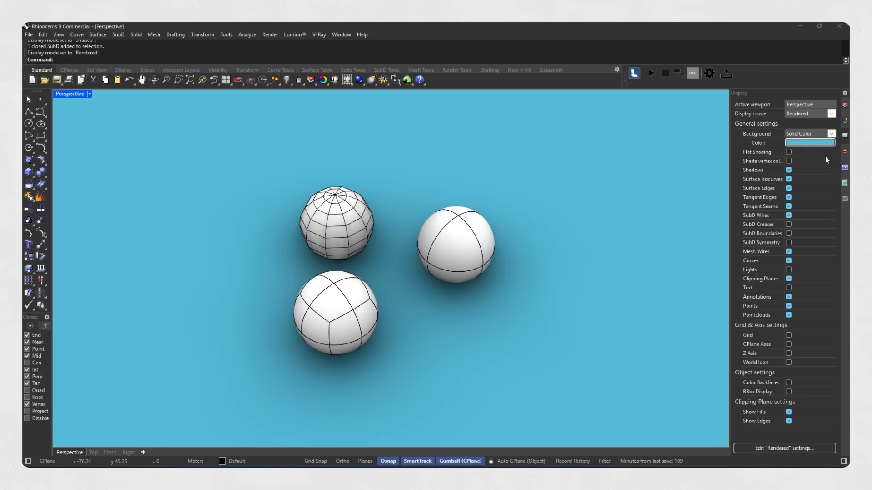
Try the Gradient 2 Colors background, and restore the background to Use Render Settings
click(832, 134)
click(805, 161)
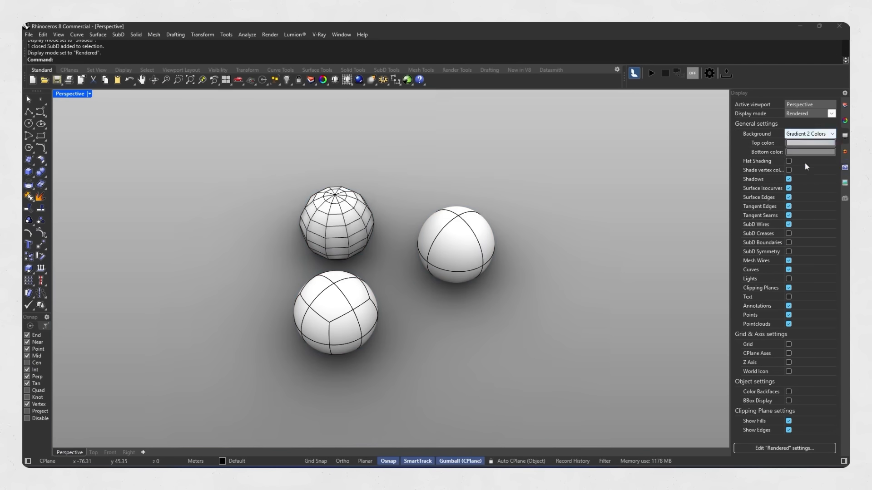
click(824, 135)
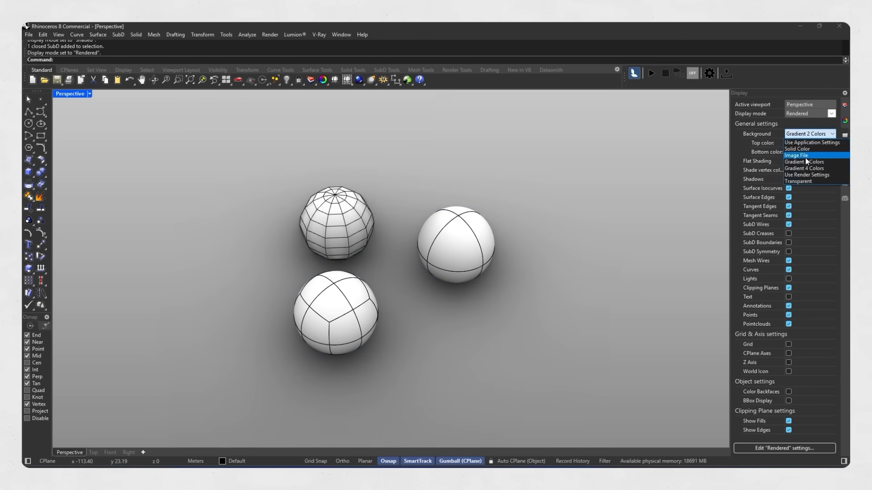
click(806, 175)
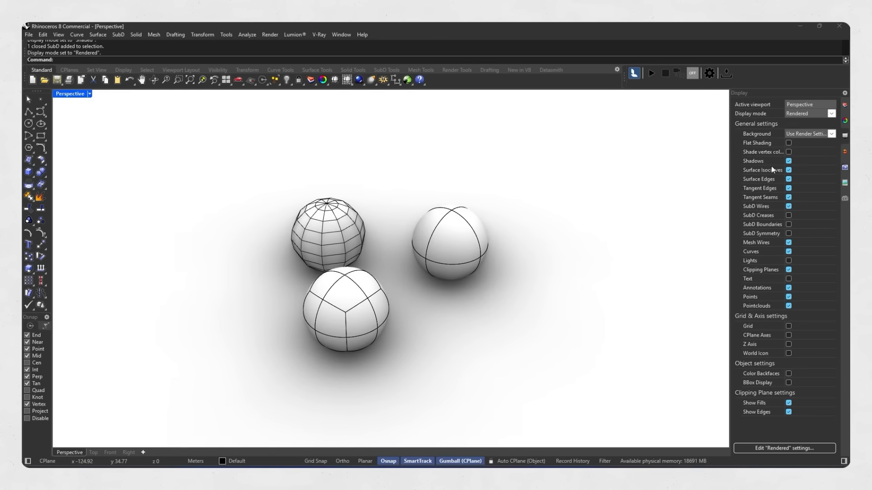
Try the Use Application Settings and Image File backgrounds, and set the background back to Use Render Settings
click(829, 135)
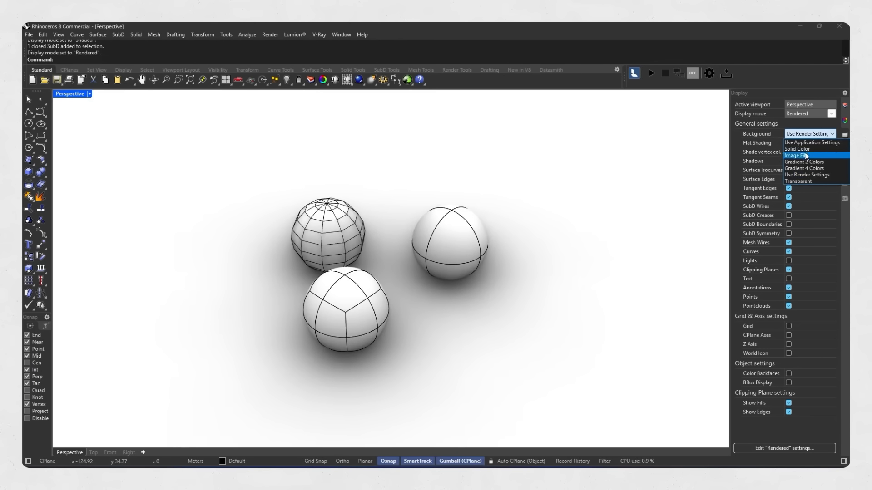
click(813, 143)
click(816, 135)
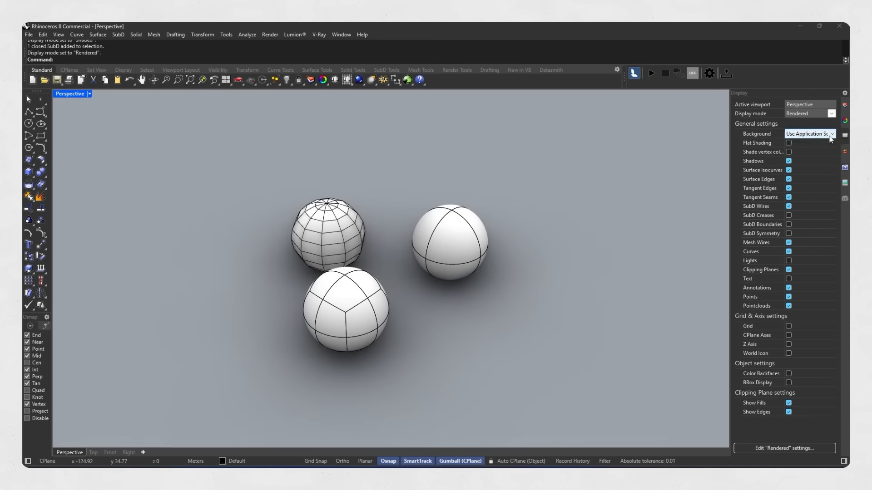
click(802, 155)
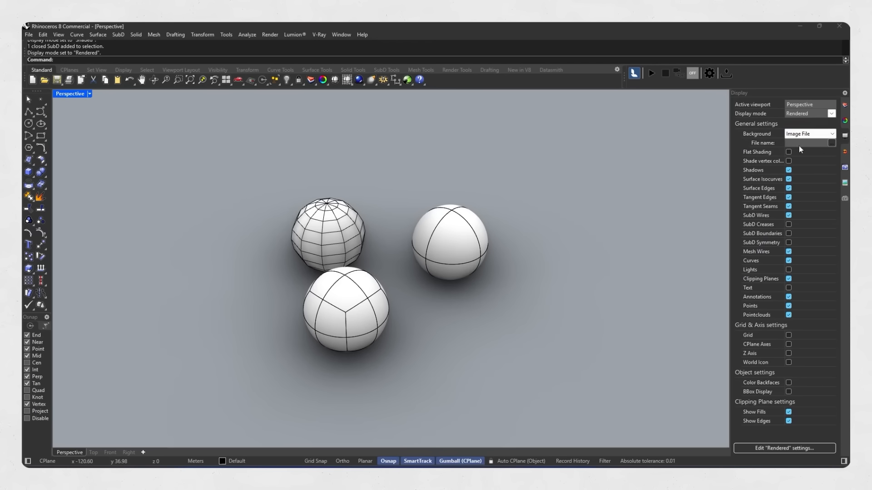
click(817, 134)
click(812, 143)
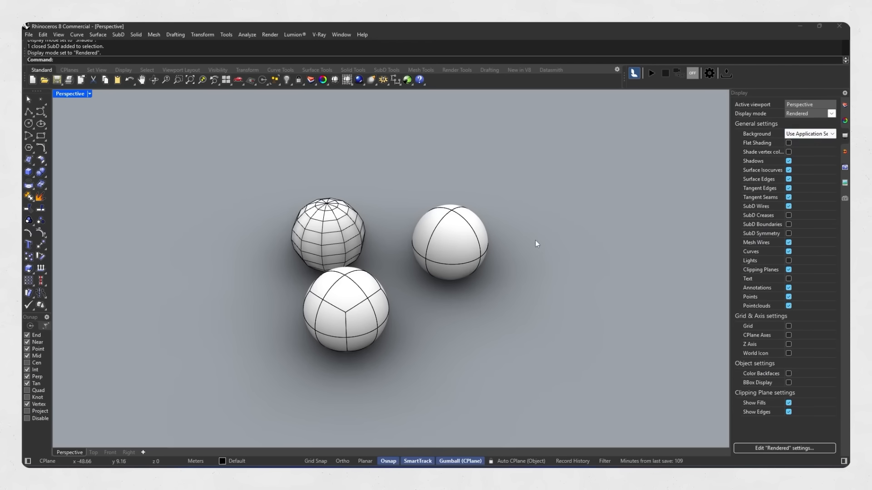
click(810, 133)
click(799, 177)
Switch the viewport's Shadows off and back on twice to compare how the three spheres look
right_drag(573, 217, 516, 242)
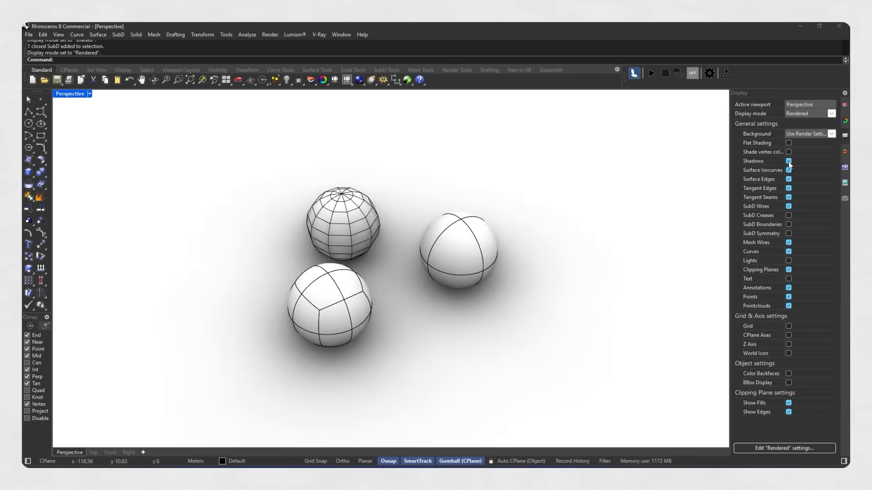
click(789, 161)
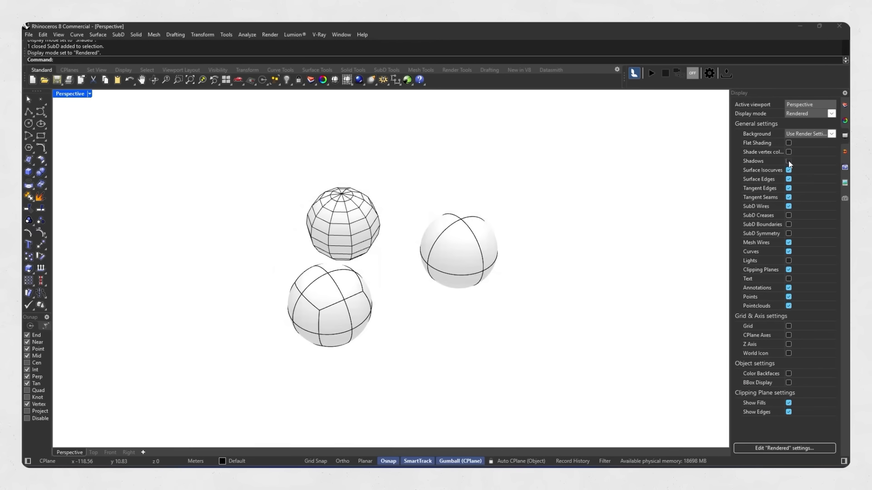
click(788, 161)
right_drag(573, 218, 504, 251)
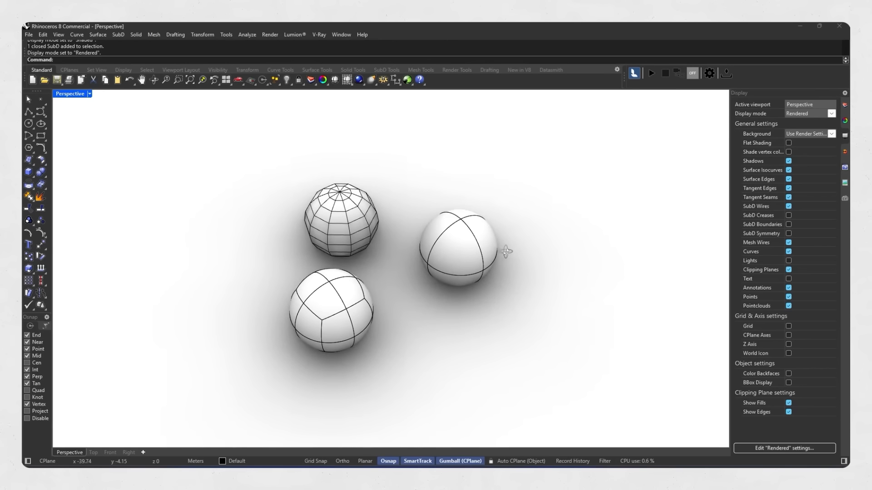
click(789, 162)
click(789, 161)
Compare the NURBS sphere with and without Surface Isocurves, leaving Surface Isocurves turned off
right_drag(598, 248, 640, 249)
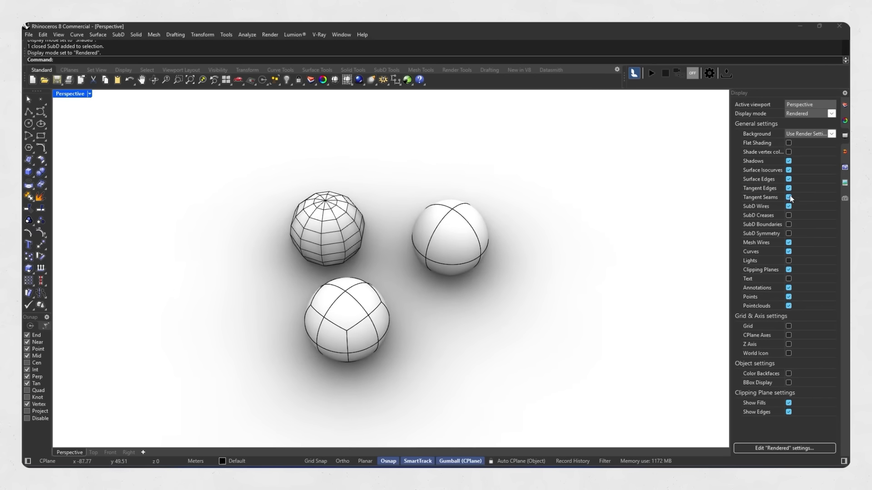
click(788, 170)
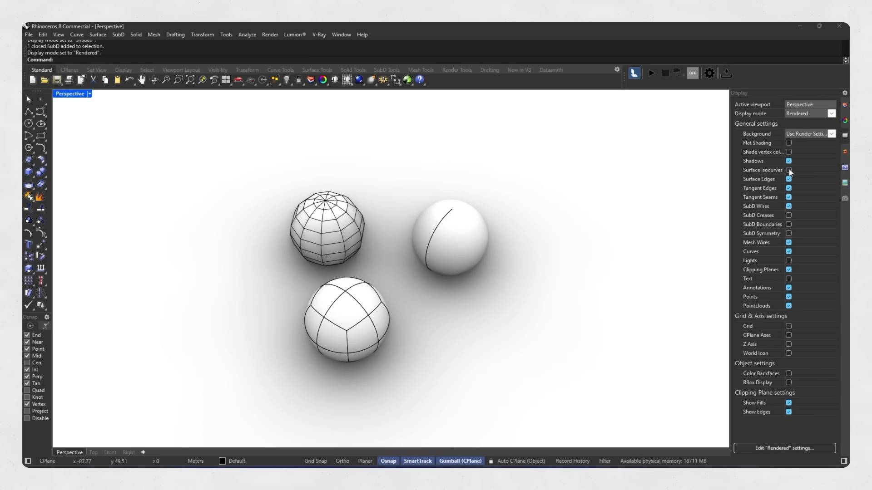
click(788, 170)
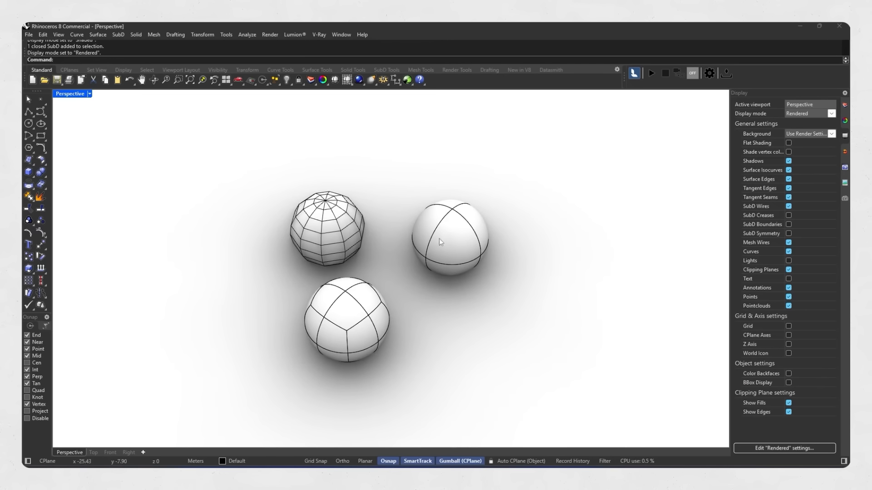
click(789, 171)
click(789, 172)
right_drag(557, 257, 581, 251)
click(788, 170)
Switch Surface Edges off and back on twice to compare the seam line on the NURBS sphere
right_drag(459, 236, 517, 231)
scroll(492, 227, up, 5)
scroll(477, 238, down, 6)
scroll(469, 241, up, 3)
scroll(468, 242, down, 1)
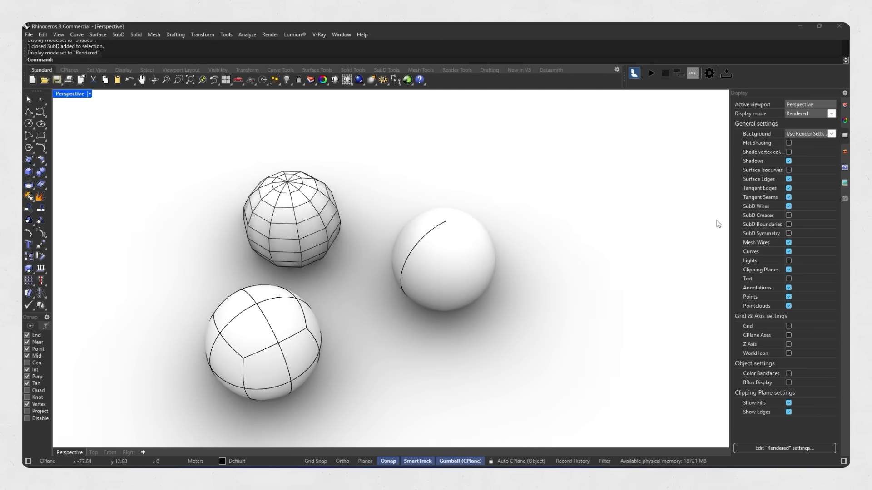
click(789, 179)
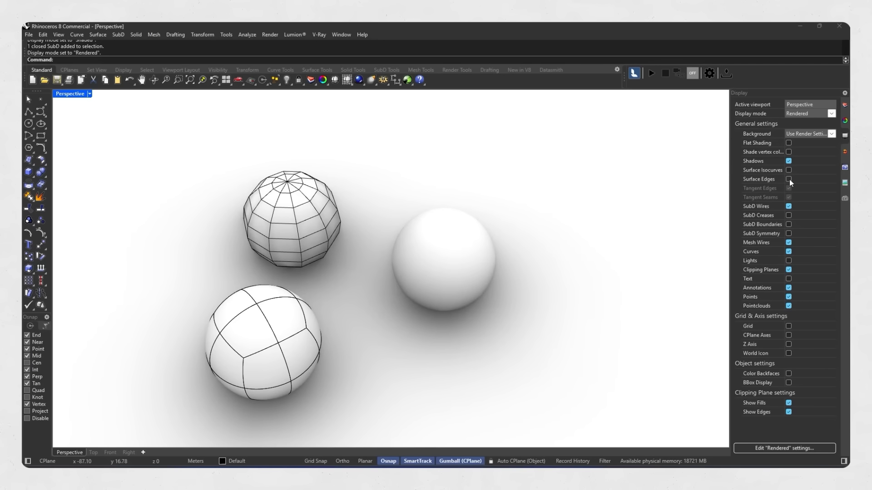
click(789, 179)
right_drag(439, 221, 505, 259)
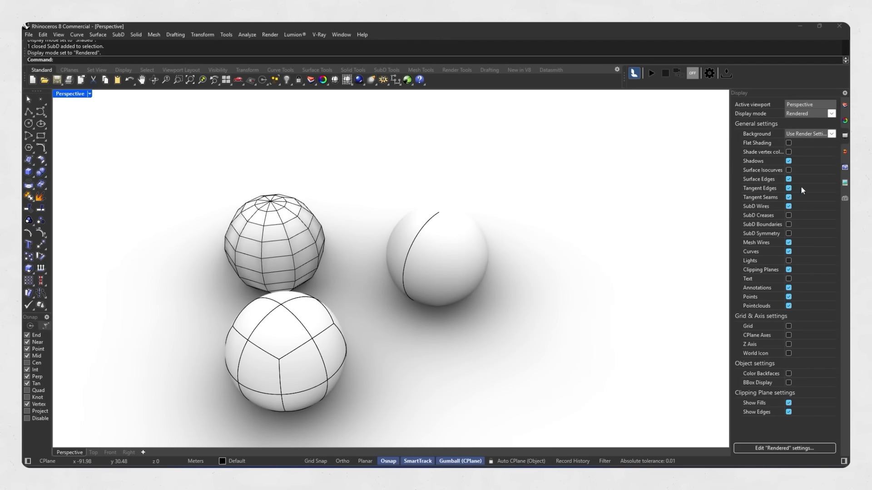
click(789, 178)
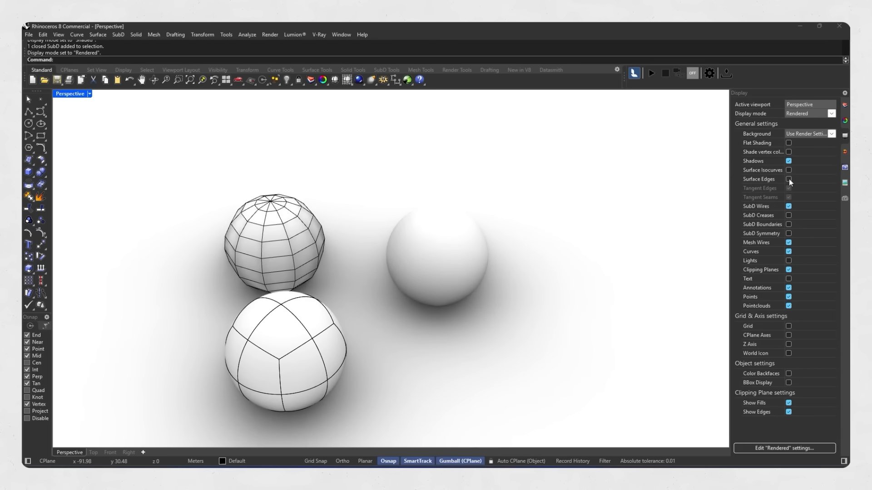
click(788, 179)
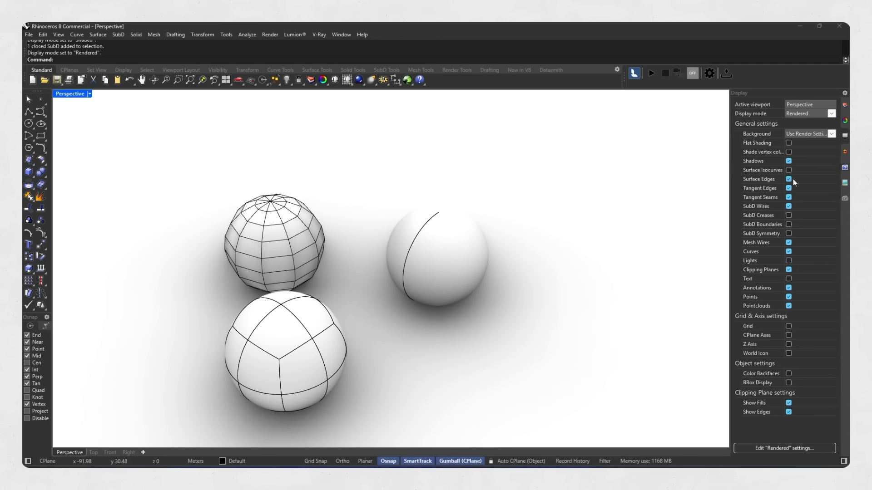
Hide the SubD Wires on the SubD sphere and show them again
click(788, 207)
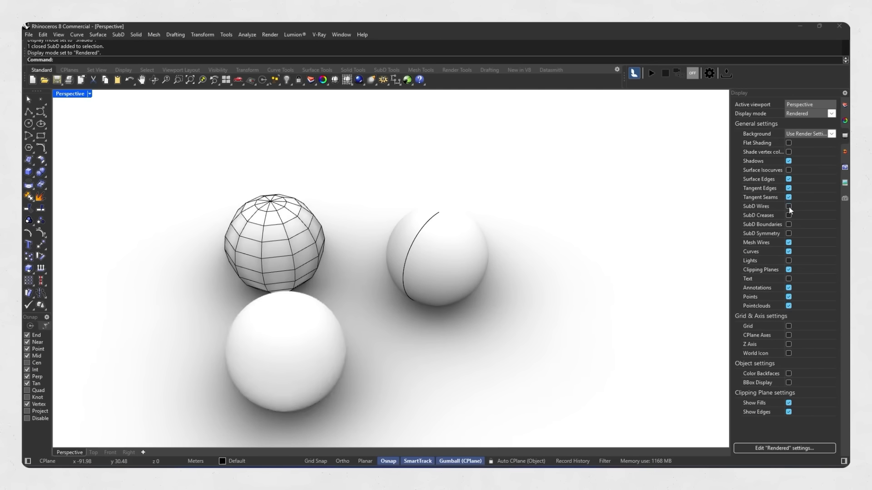
shift+right_drag(331, 342, 371, 288)
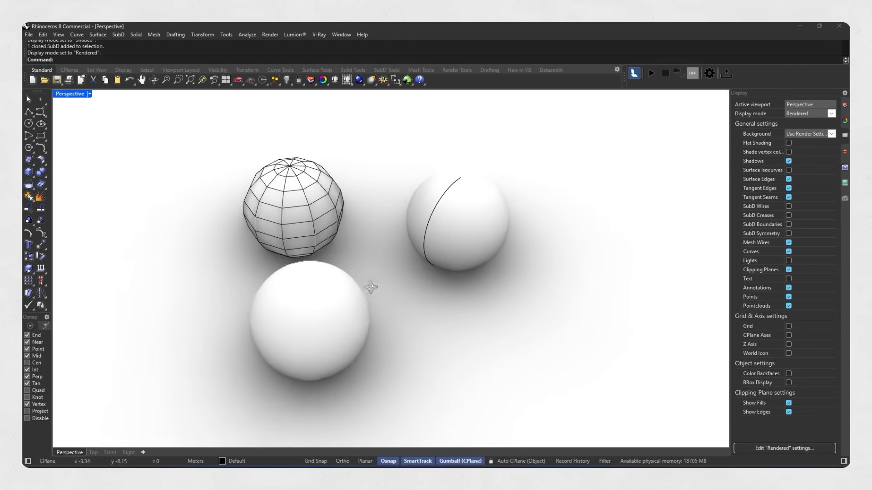
scroll(371, 287, down, 2)
click(788, 206)
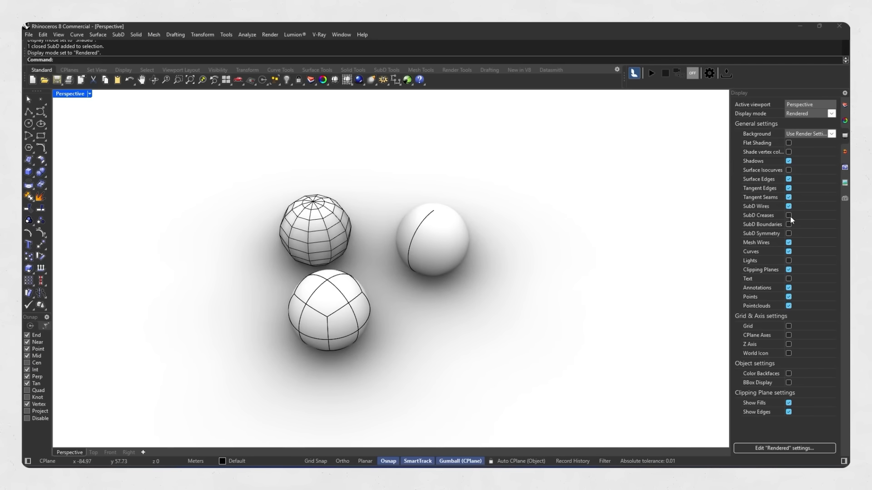
Examine the SubD sphere's wires up close in relation to the SubD Creases display option
click(788, 216)
right_drag(349, 311, 343, 308)
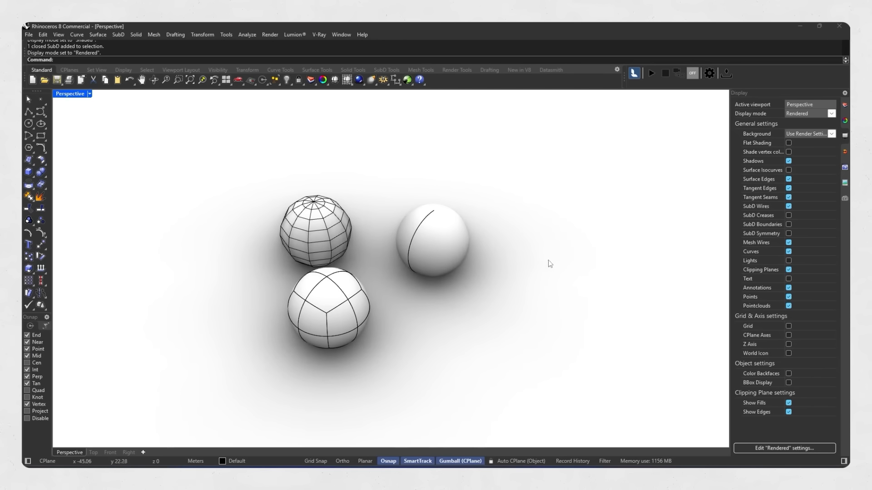
right_drag(591, 288, 580, 301)
scroll(339, 323, up, 5)
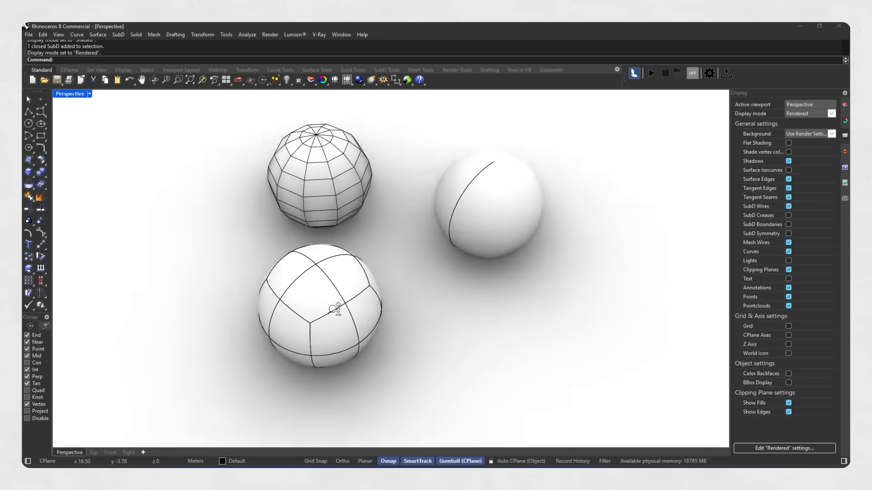
right_drag(330, 313, 358, 302)
shift+right_drag(358, 301, 374, 291)
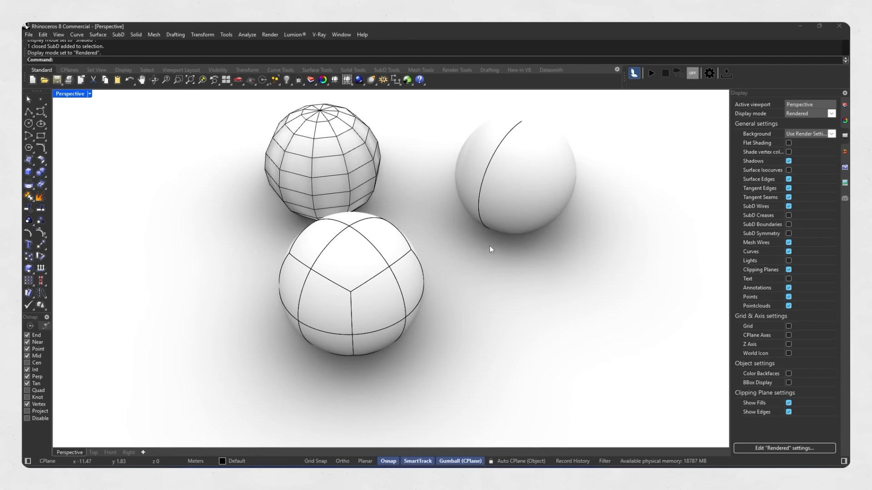
scroll(434, 237, down, 3)
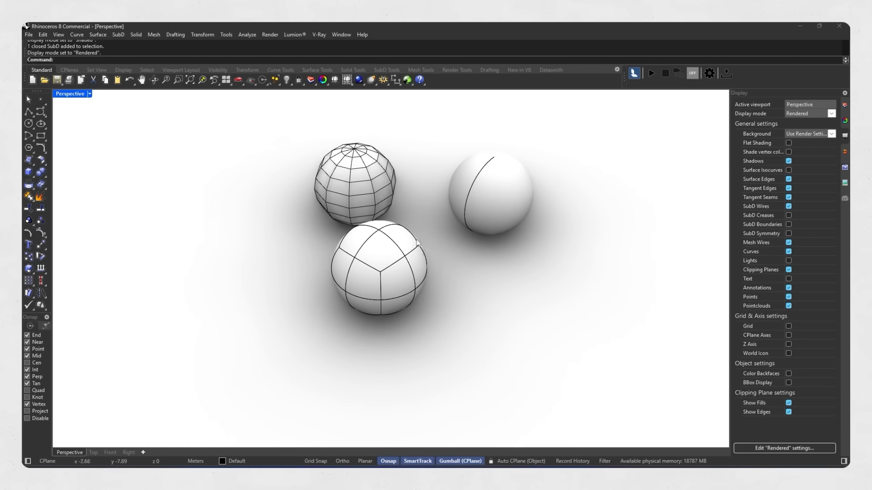
Switch Mesh Wires off and back on twice to compare the faceted mesh sphere up close
scroll(421, 249, up, 5)
ctrl+right_drag(393, 200, 392, 197)
shift+right_drag(393, 197, 394, 207)
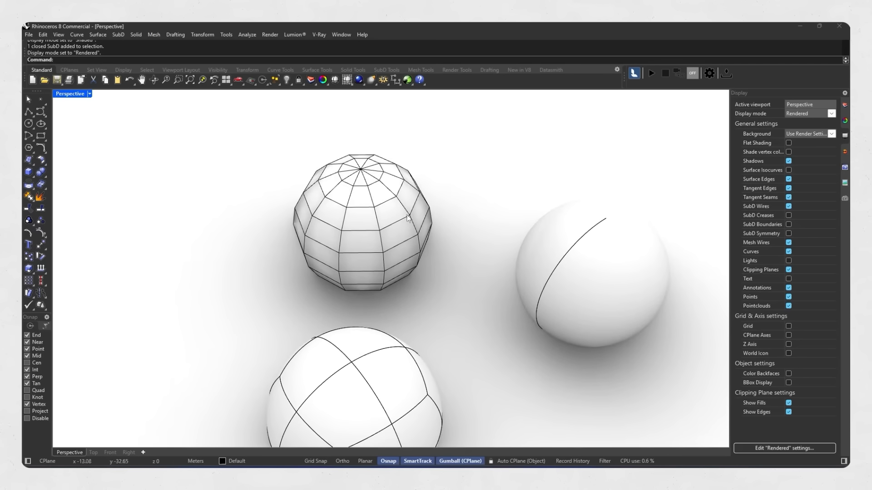
click(788, 243)
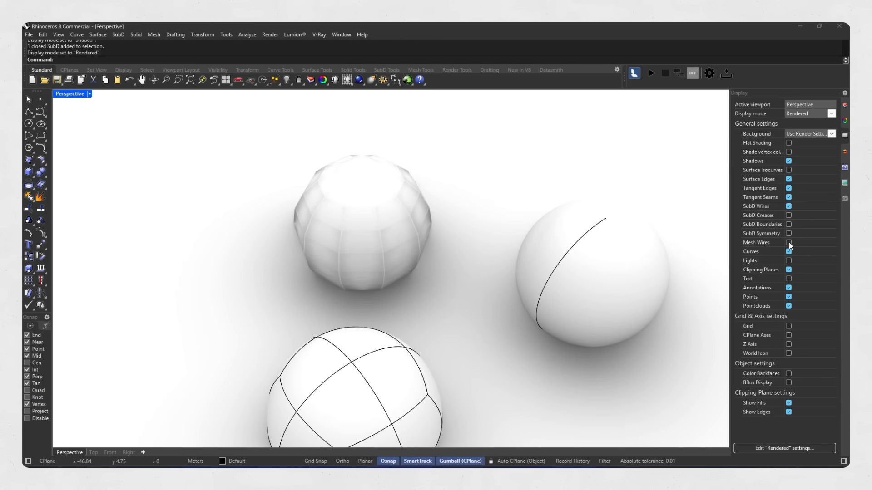
click(789, 243)
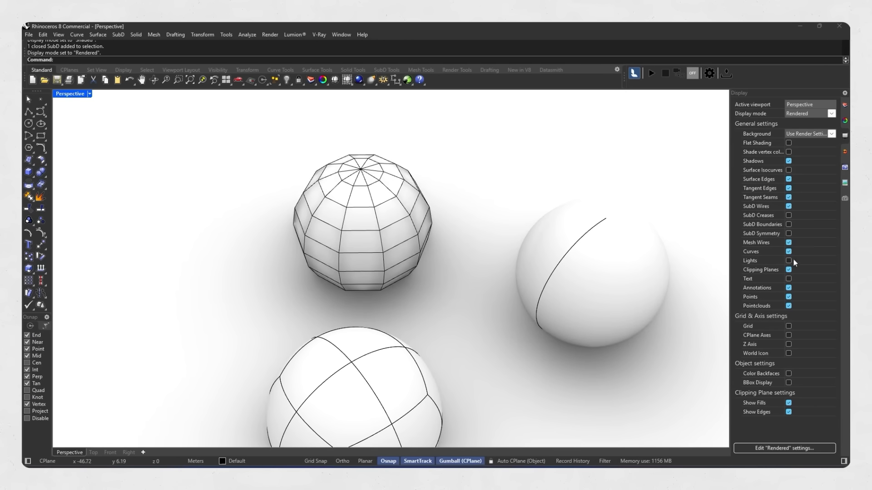
click(789, 243)
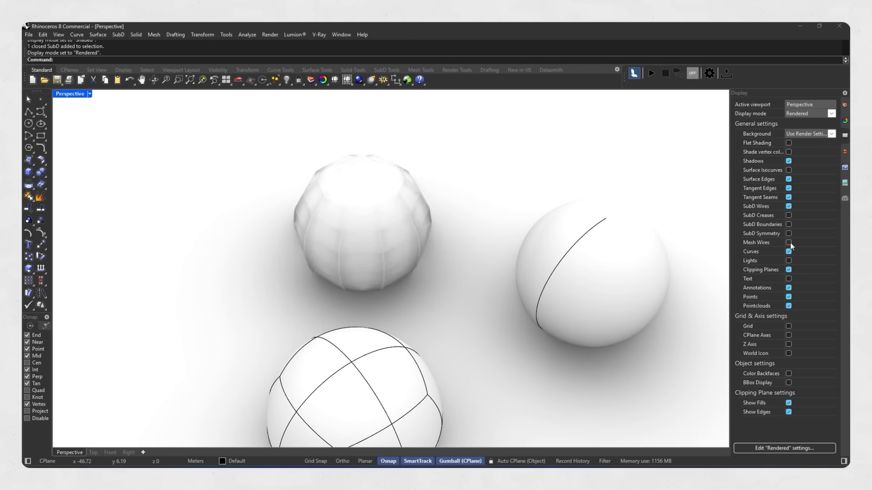
click(789, 242)
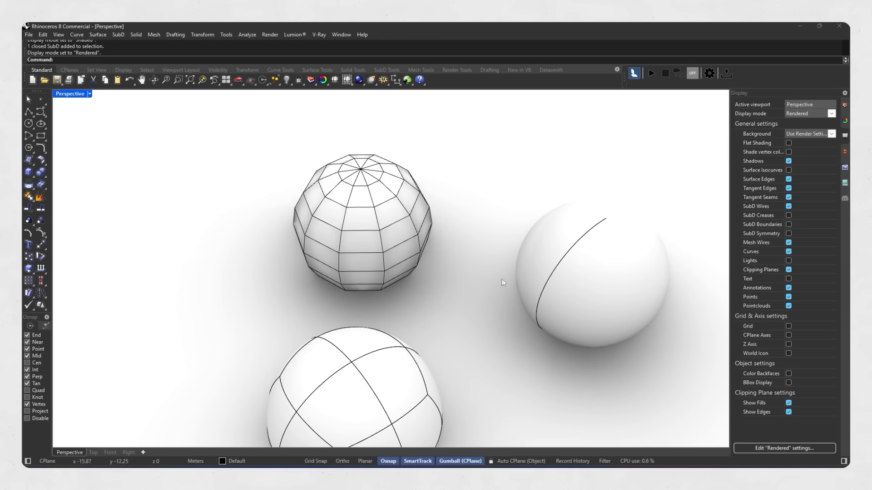
Draw a circle freehand on the ground in front of the NURBS sphere
scroll(498, 278, down, 4)
shift+right_drag(522, 299, 453, 287)
right_drag(554, 291, 549, 293)
shift+right_drag(538, 301, 521, 291)
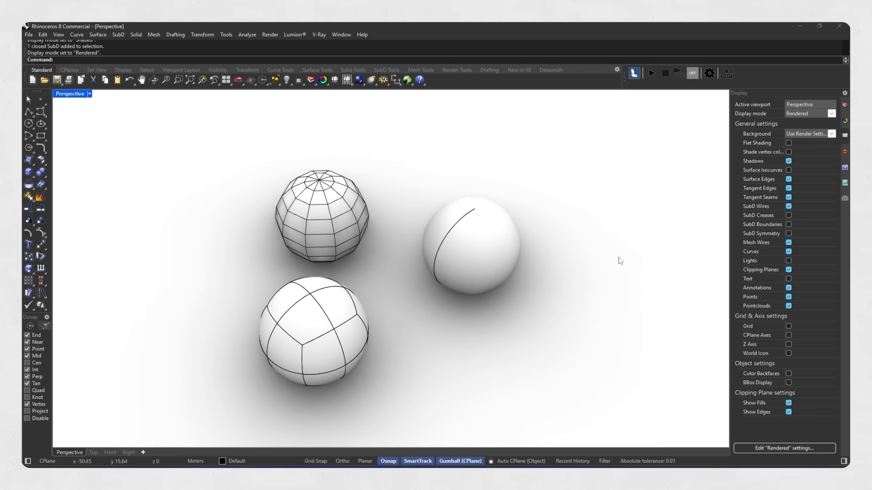
click(29, 124)
click(444, 346)
click(412, 366)
Switch the Curves display option off and back on, and delete the circle
click(788, 252)
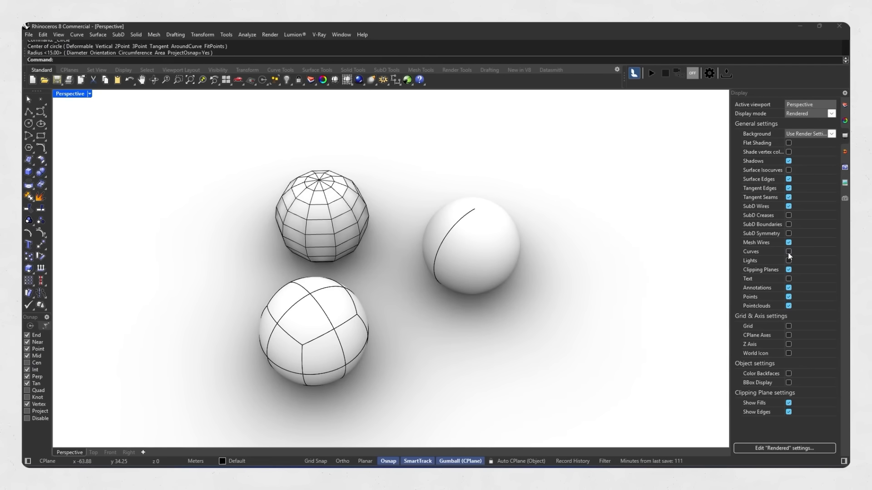
click(788, 253)
drag(492, 319, 451, 333)
key(Delete)
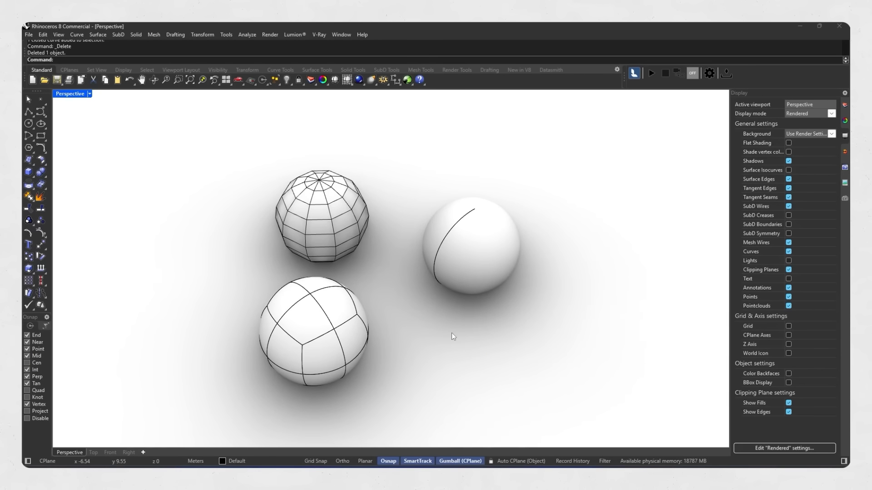
Toggle the Lights display option, and switch Text on and off twice to compare the text object in the scene
click(788, 261)
mouse_move(422, 246)
right_down()
mouse_move(407, 240)
mouse_move(430, 247)
right_up()
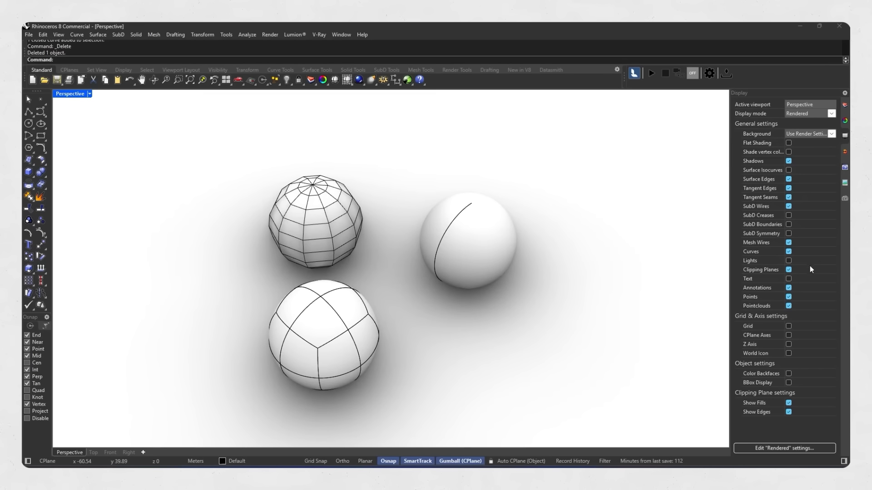
click(788, 279)
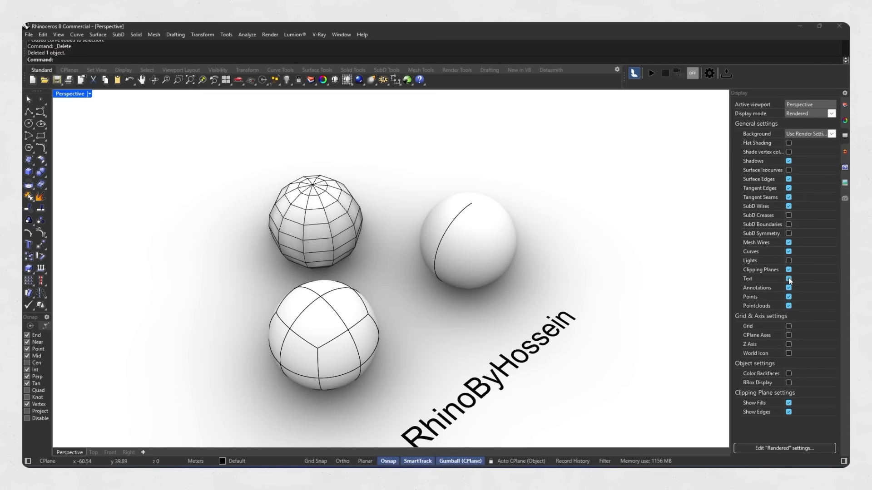
scroll(584, 315, down, 1)
scroll(582, 315, down, 1)
shift+right_drag(583, 315, 494, 298)
scroll(492, 304, down, 1)
scroll(492, 304, up, 1)
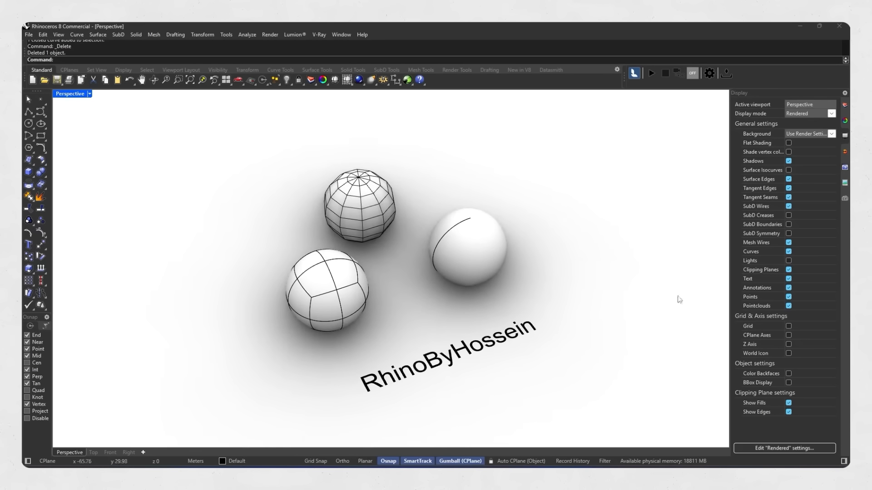
click(788, 278)
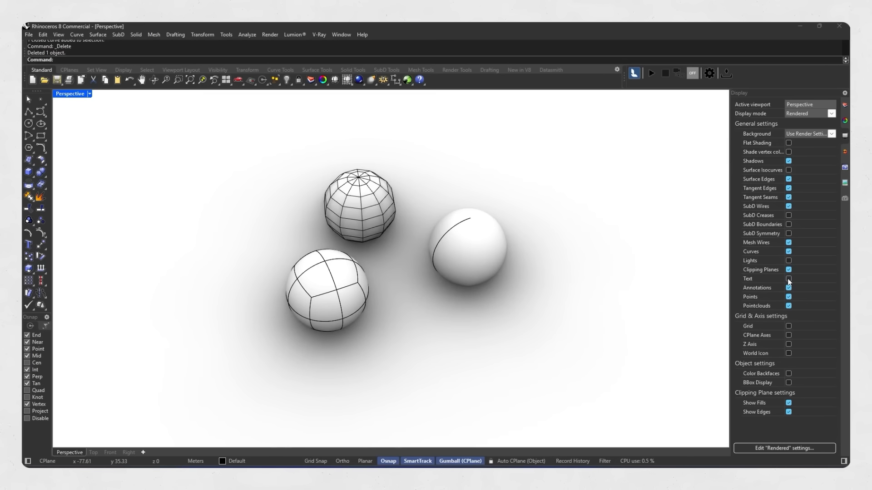
click(788, 279)
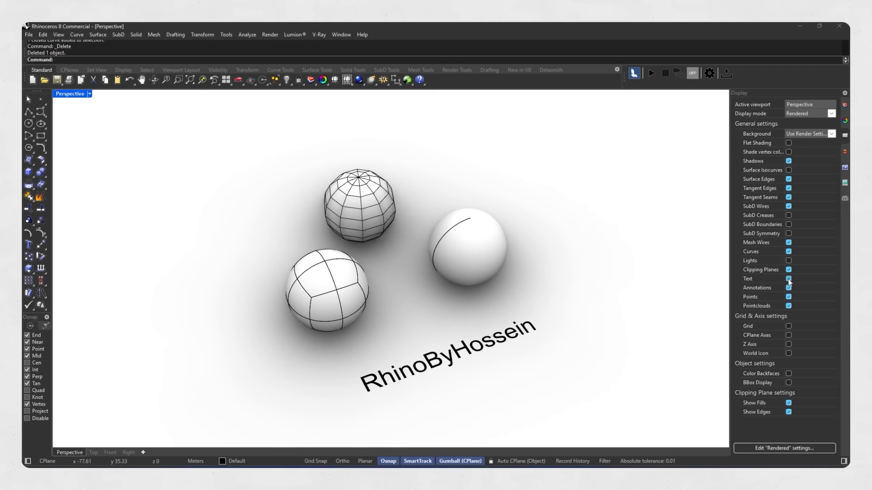
click(788, 279)
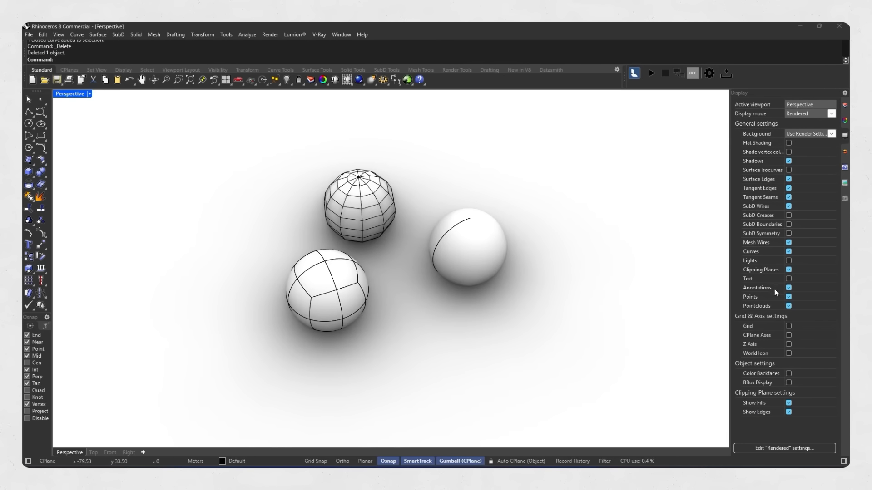
Place a single point object on the ground in front of the spheres
click(40, 99)
click(417, 334)
right_drag(414, 340, 435, 336)
Toggle the Points display option off and back on, and delete the point
click(789, 298)
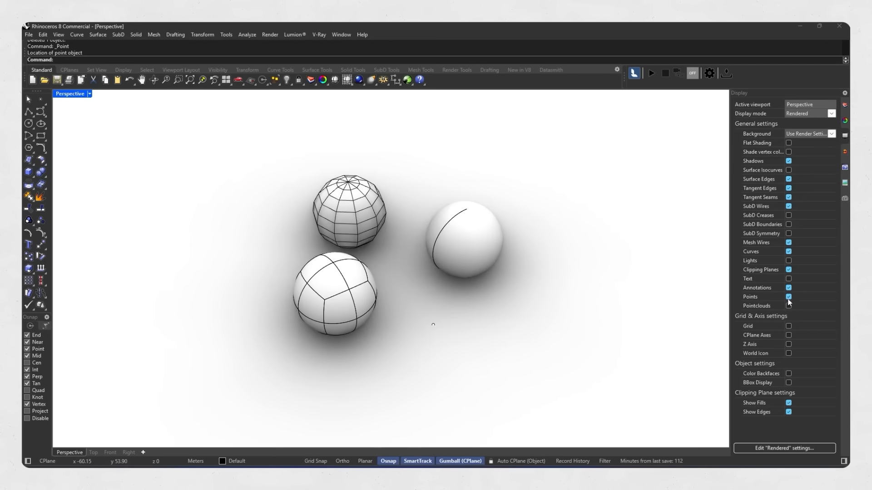
click(789, 297)
click(788, 297)
click(432, 325)
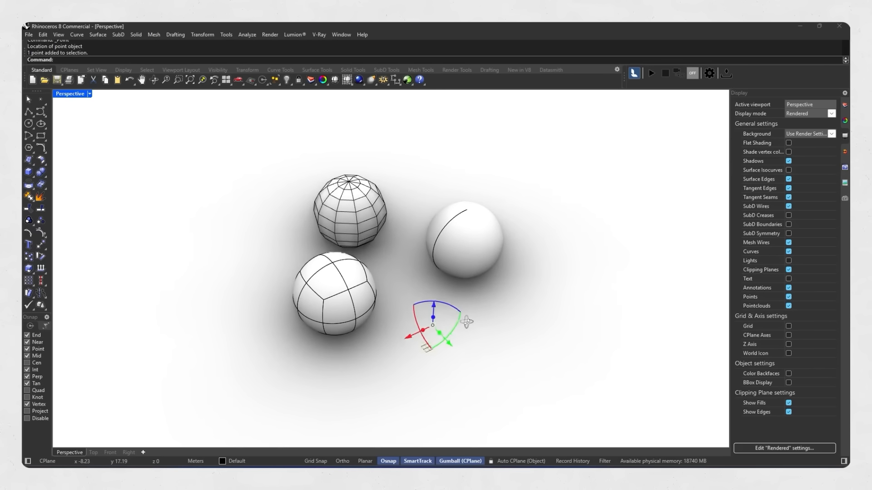
key(Delete)
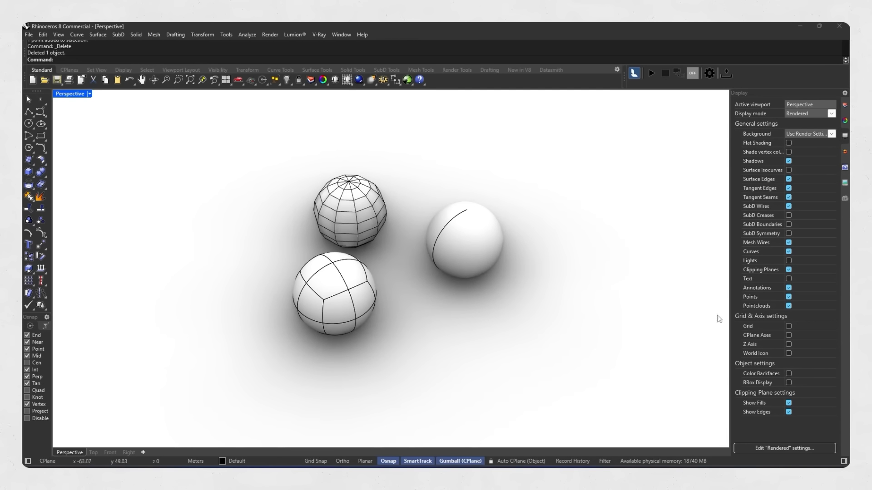
Show the grid in the Rendered viewport and hide it again
right_drag(481, 321, 489, 320)
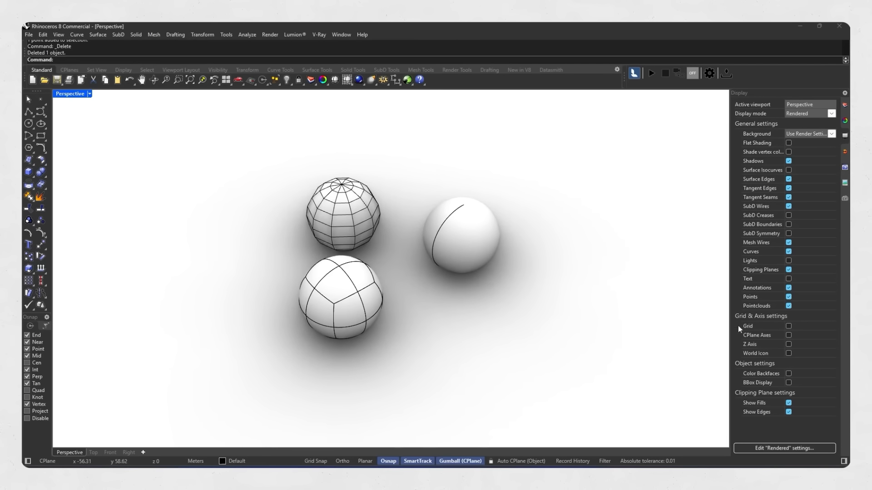
click(788, 327)
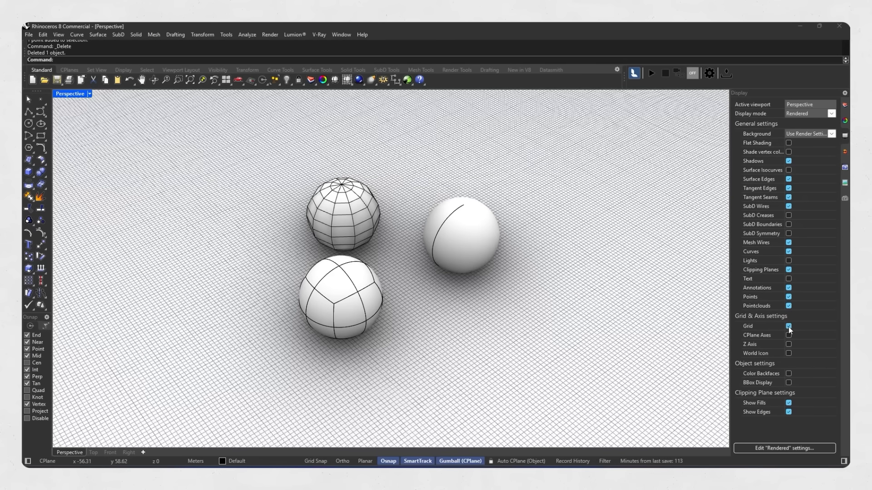
click(788, 326)
Turn on CPlane Axes, Z Axis and World Icon in the Rendered viewport, and turn all three off again
click(789, 335)
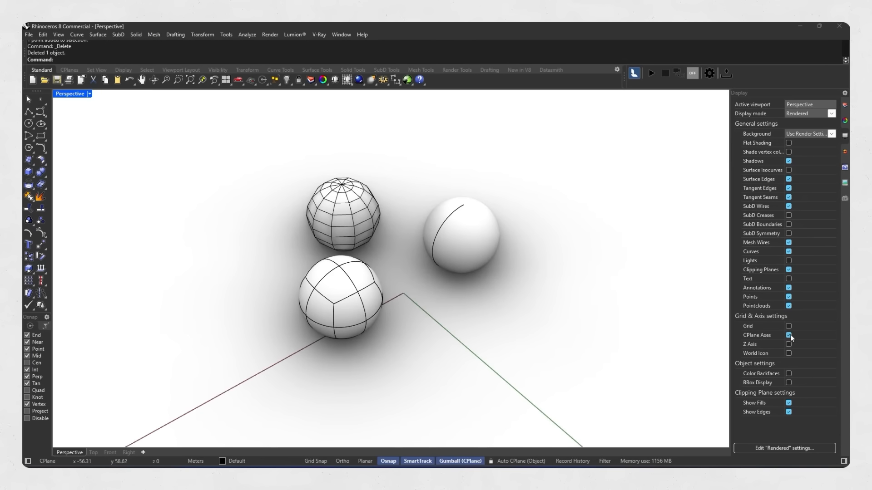
click(788, 344)
mouse_move(595, 320)
right_down()
mouse_move(605, 294)
mouse_move(576, 313)
mouse_move(586, 318)
right_up()
click(788, 354)
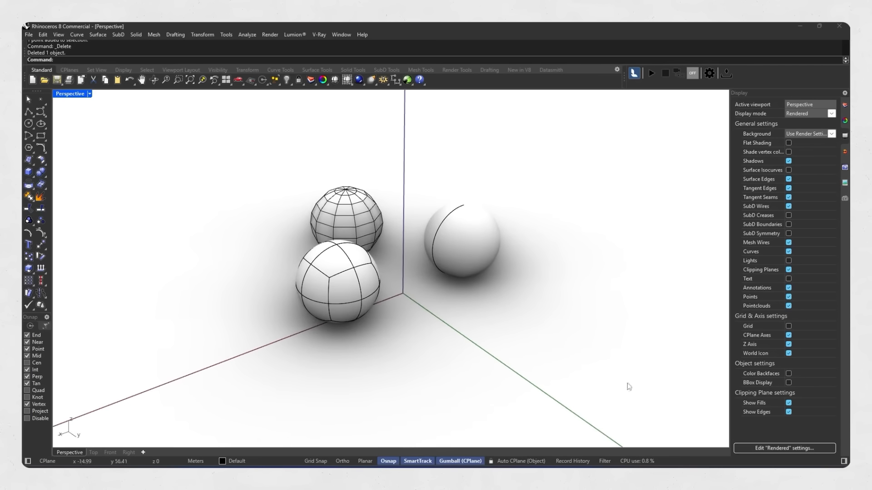
click(788, 353)
click(788, 344)
click(789, 336)
right_drag(635, 325, 652, 346)
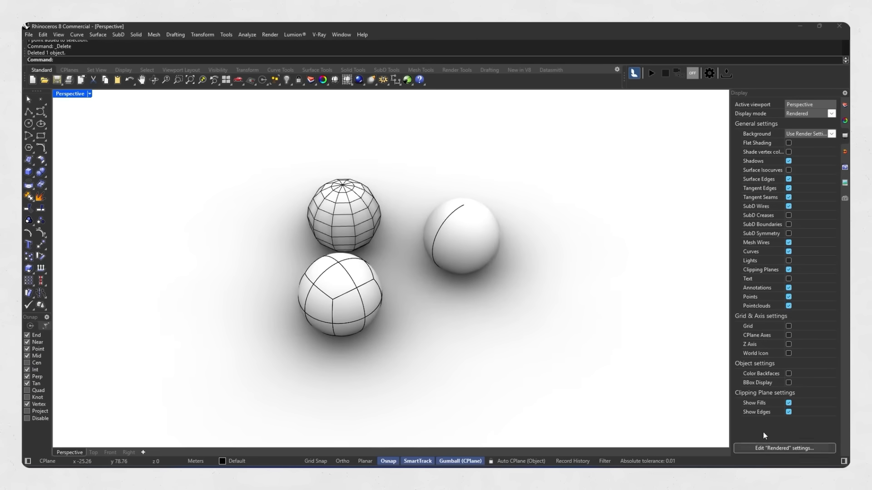
Open the full settings of the Rendered display mode and show its Grid settings
click(780, 448)
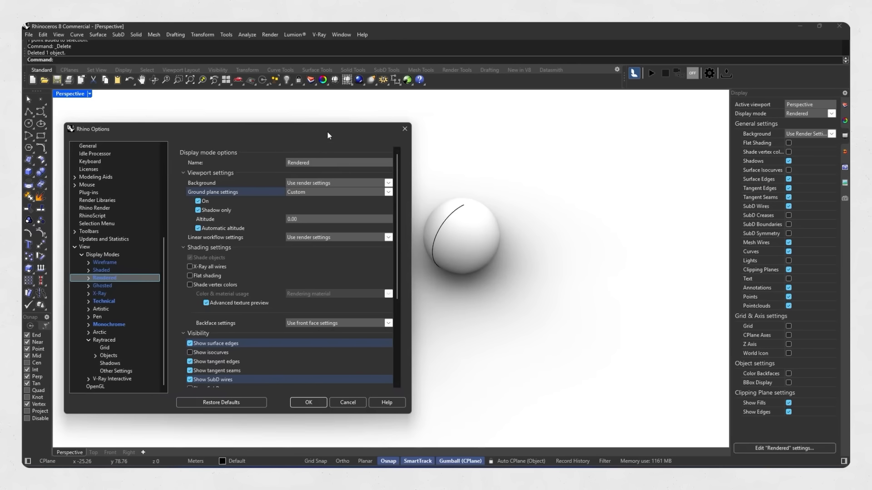
drag(327, 135, 469, 138)
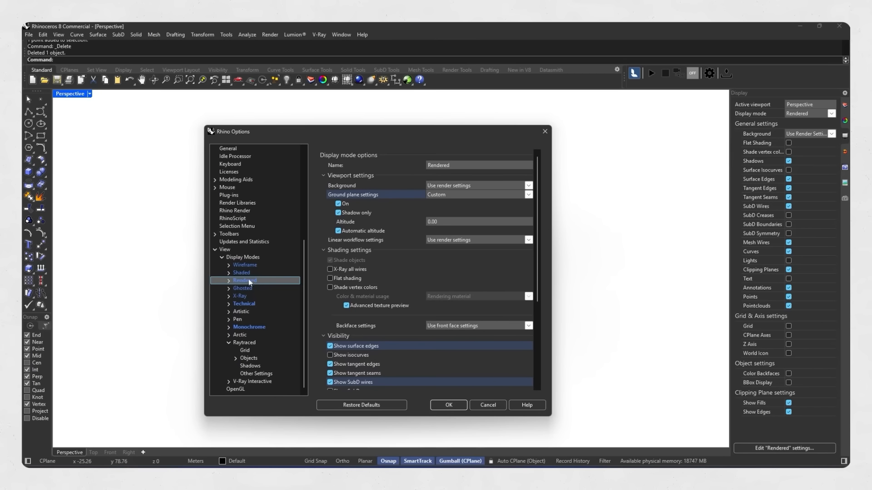
click(228, 281)
click(235, 289)
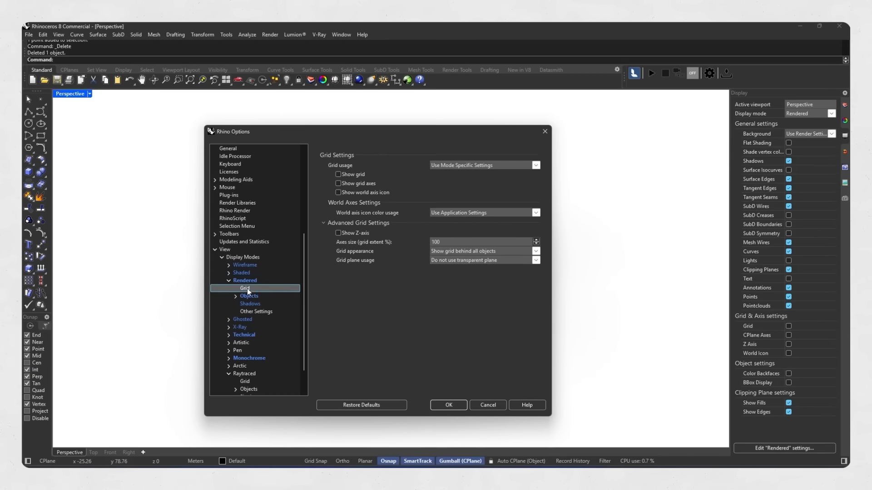
Try out Show grid, Show grid axes, Show world axis icon and Show Z-axis, leaving all of them off
drag(379, 136, 161, 122)
click(121, 159)
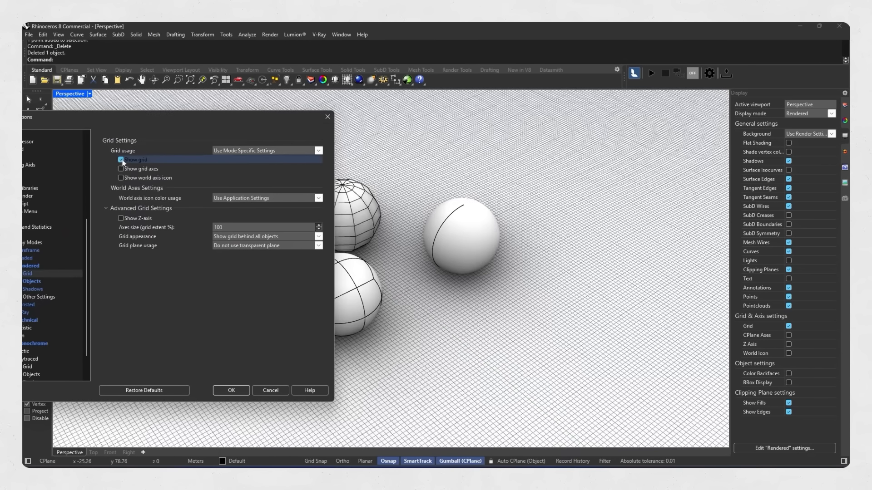
click(121, 169)
click(121, 178)
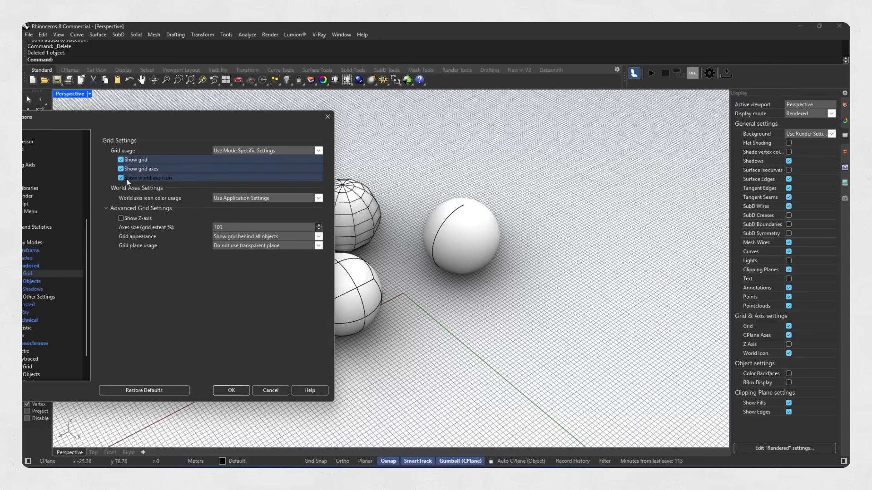
click(121, 178)
click(121, 169)
click(120, 159)
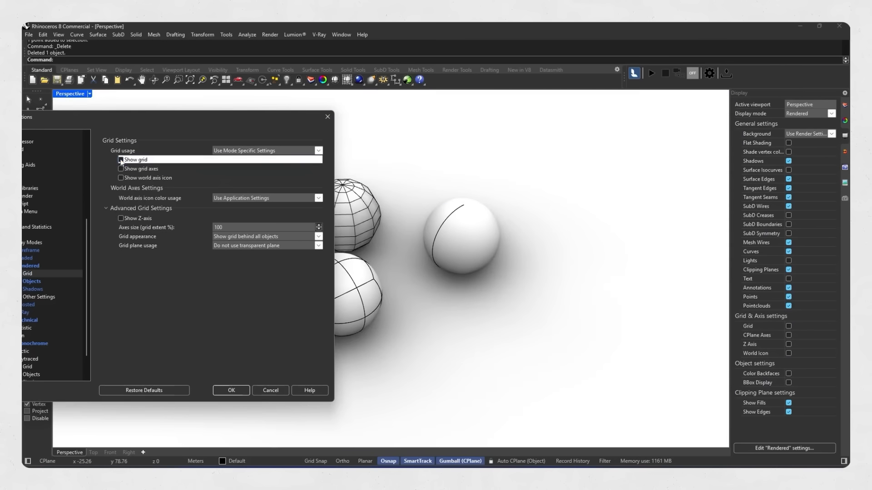
click(121, 218)
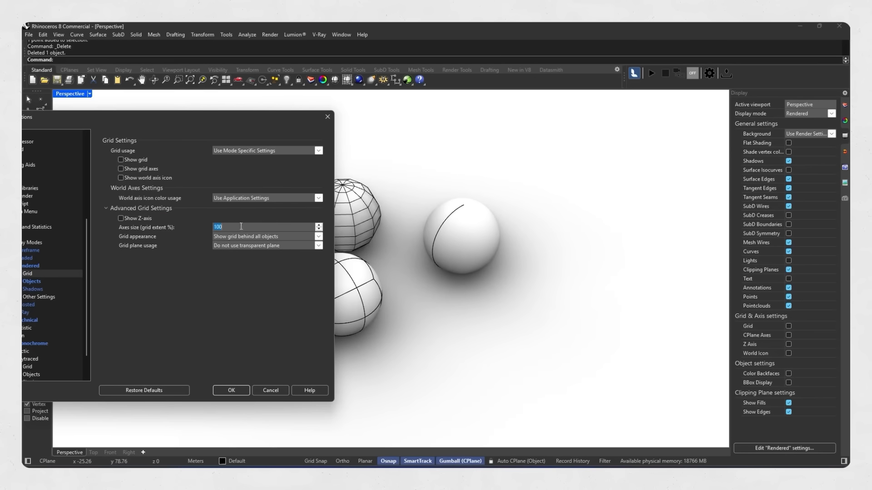
drag(185, 122, 553, 148)
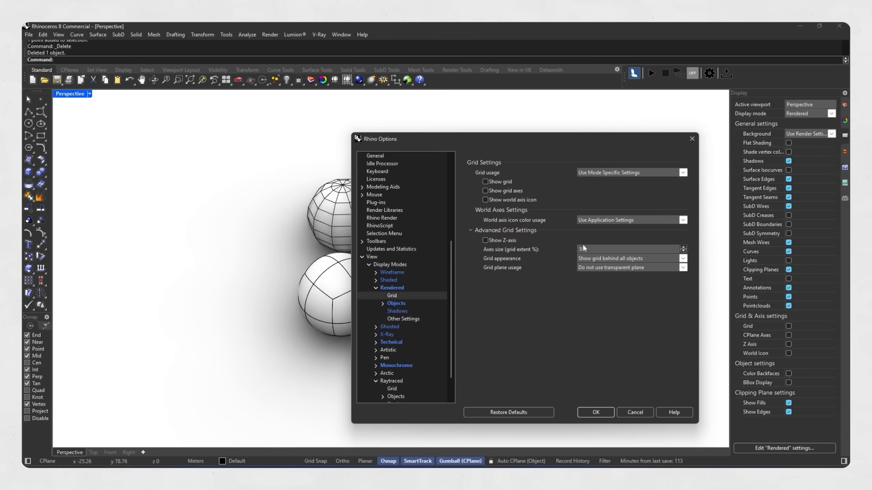
click(397, 313)
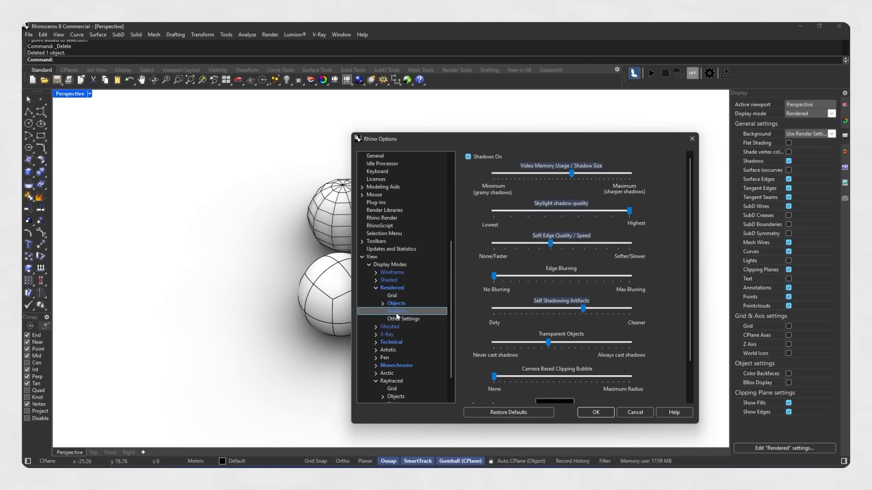
drag(524, 142, 589, 164)
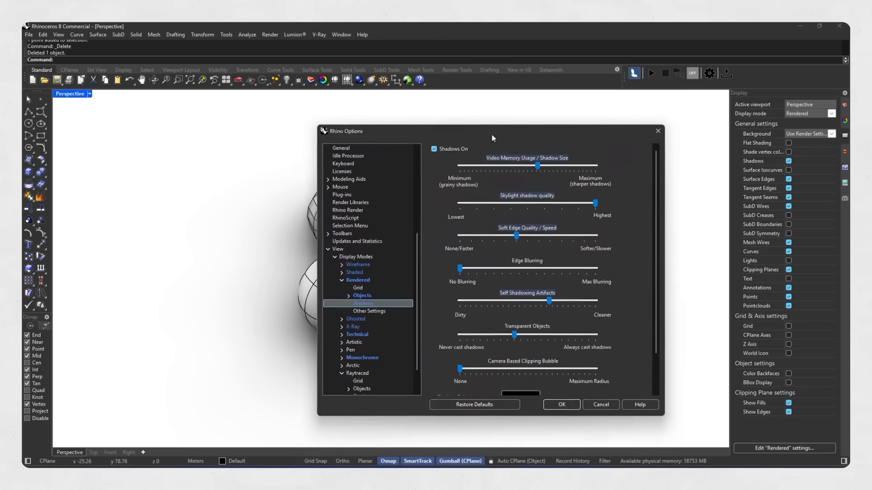
click(661, 135)
Reposition the spheres in the view and open the Shadows settings of the Rendered display mode
shift+right_drag(444, 255, 409, 274)
click(787, 448)
click(346, 286)
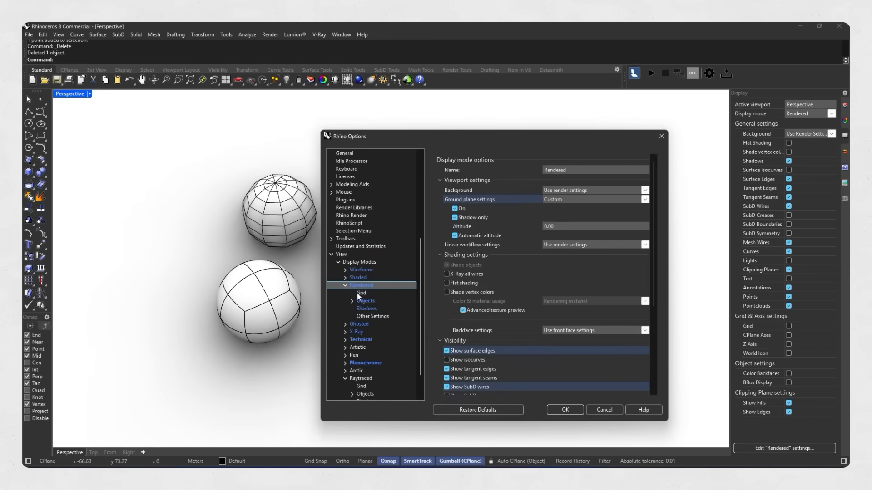
click(366, 308)
Set Video Memory Usage / Shadow Size to about two-thirds of its range and try lower Skylight shadow quality, returning it to Highest
drag(534, 142, 659, 175)
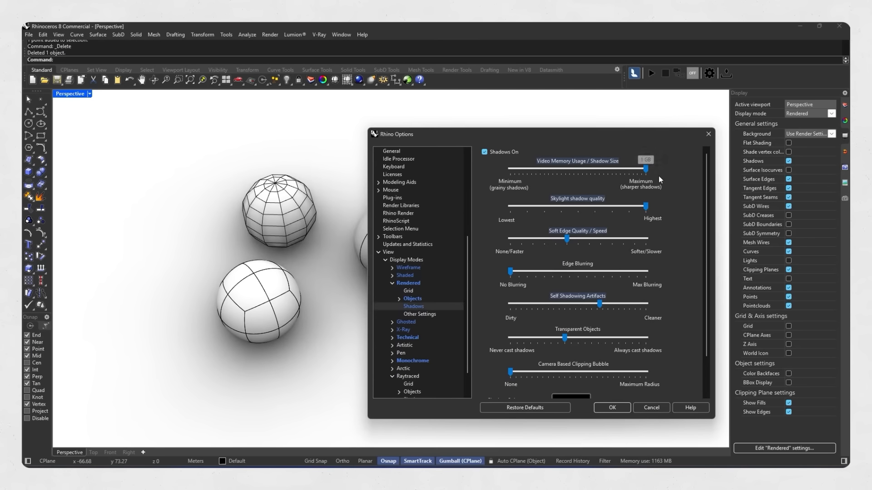
drag(602, 136, 636, 138)
click(640, 172)
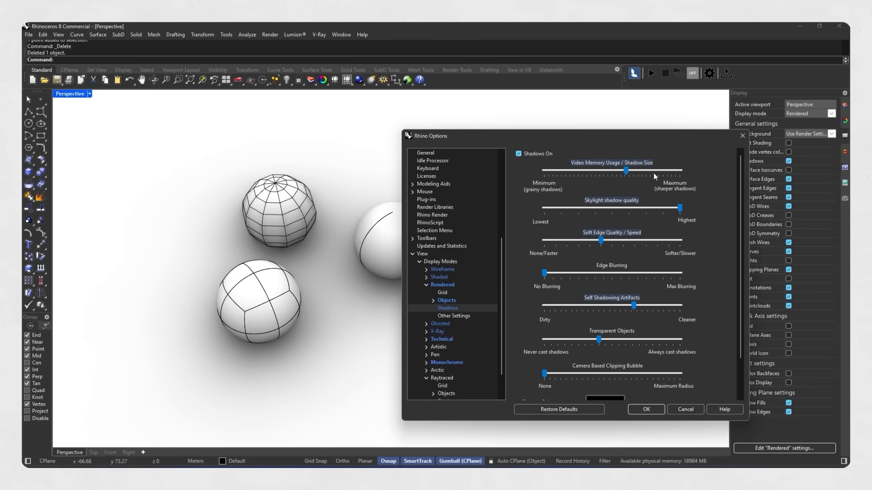
drag(626, 171, 635, 170)
drag(679, 207, 631, 219)
drag(686, 220, 685, 219)
Set Soft Edge Quality / Speed to about four-fifths towards Softer/Slower and Edge Blurring to about the middle of its range
drag(600, 240, 549, 242)
drag(545, 241, 656, 242)
drag(544, 274, 693, 274)
drag(564, 273, 615, 278)
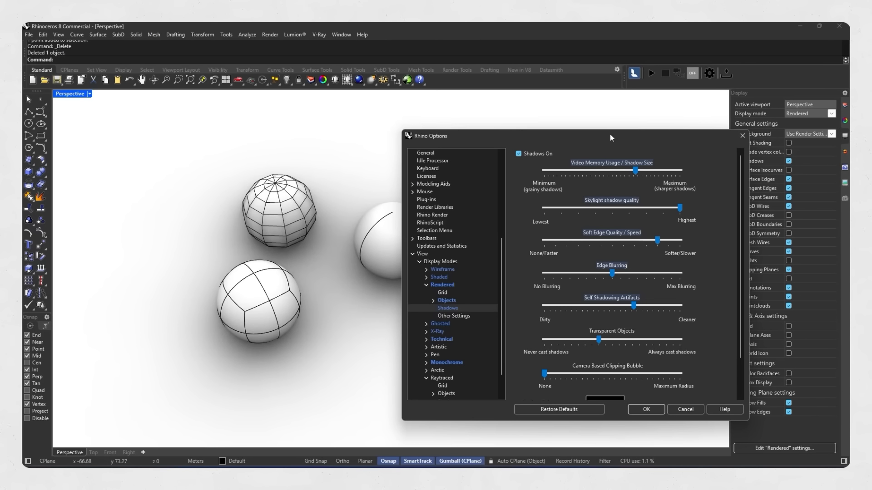
Try Self Shadowing Artifacts at the Dirty end and set it to about four-fifths towards Cleaner
drag(609, 135, 635, 130)
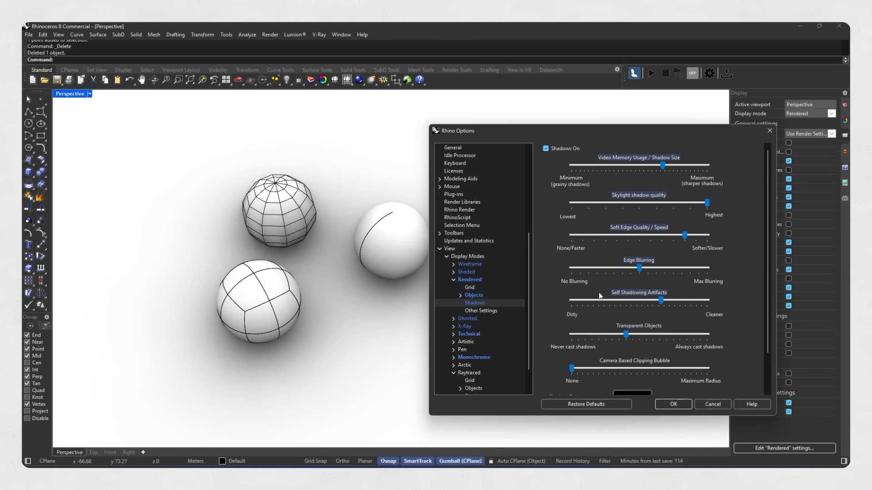
drag(662, 301, 574, 300)
scroll(715, 295, down, 2)
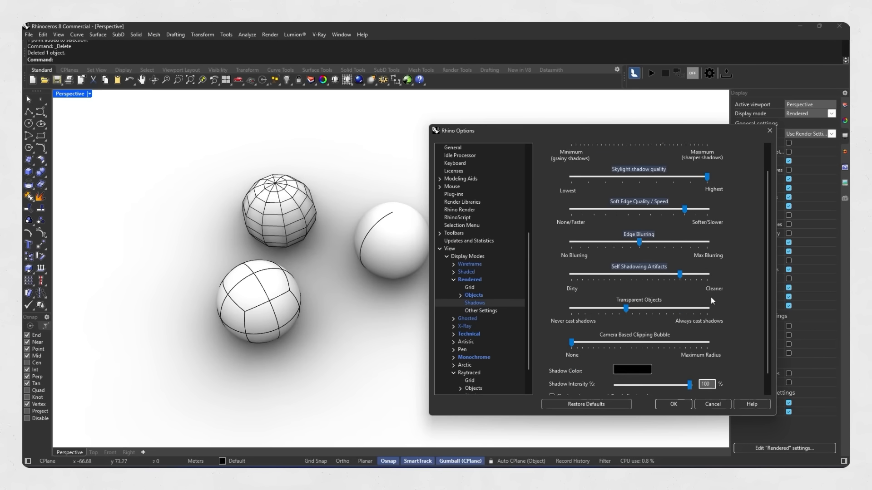
Set Transparent Objects to about two-thirds towards Always cast shadows, try a larger Camera Based Clipping Bubble and return it to None, and close the options
scroll(711, 301, down, 1)
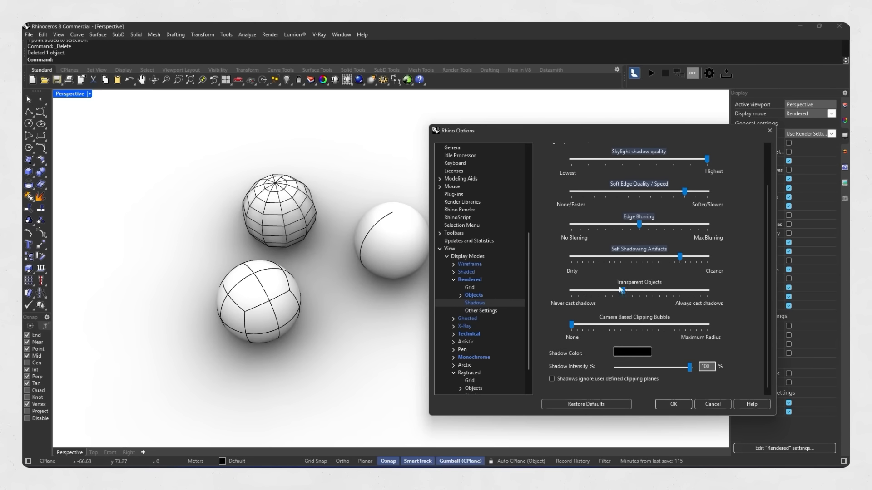
drag(623, 290, 662, 298)
drag(570, 326, 584, 325)
drag(667, 326, 704, 325)
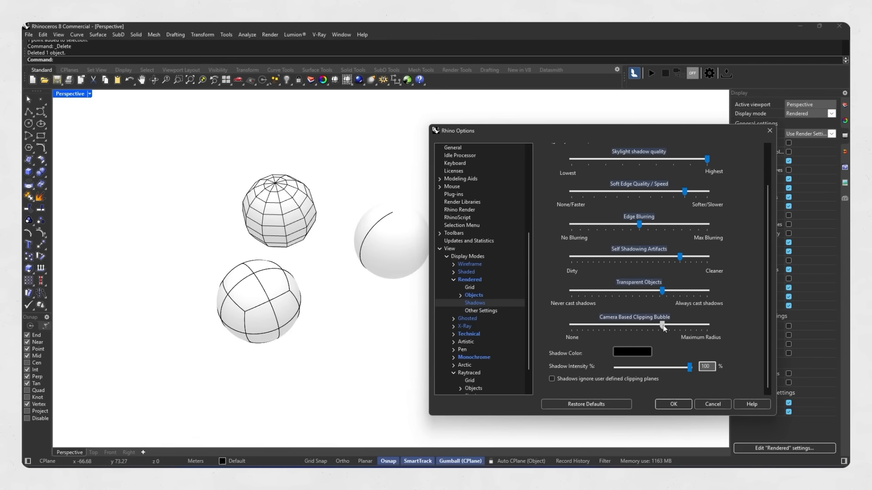
drag(602, 328, 560, 332)
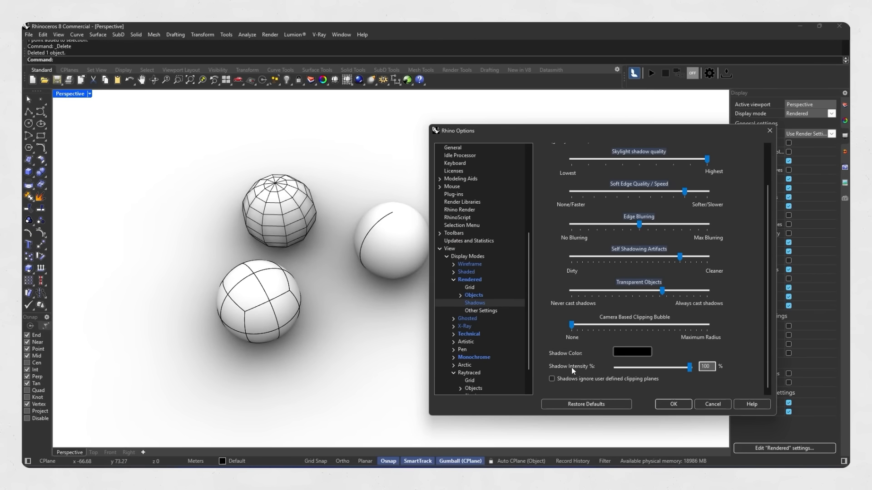
click(773, 133)
Recentre the view on the spheres and reopen the Rendered display mode options at their Objects settings
right_drag(486, 267, 432, 286)
scroll(432, 286, up, 1)
mouse_move(382, 280)
right_down()
mouse_move(396, 272)
mouse_move(385, 280)
right_up()
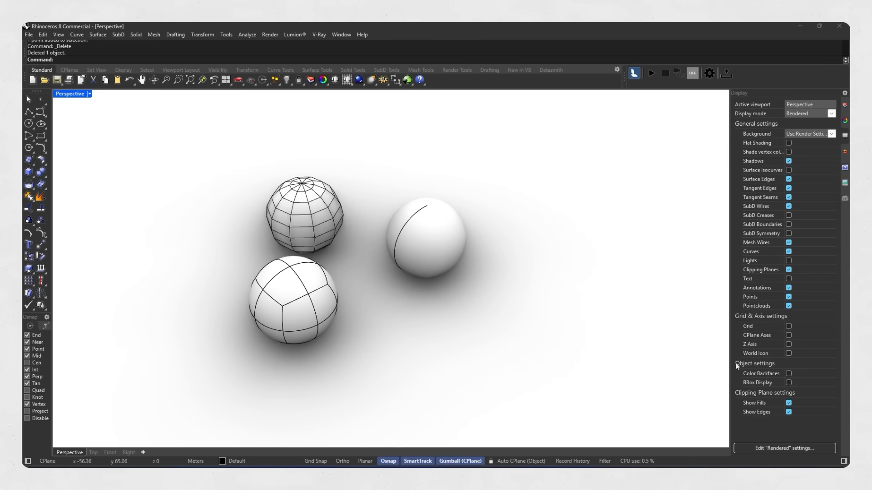
click(748, 448)
click(453, 280)
click(472, 296)
click(461, 295)
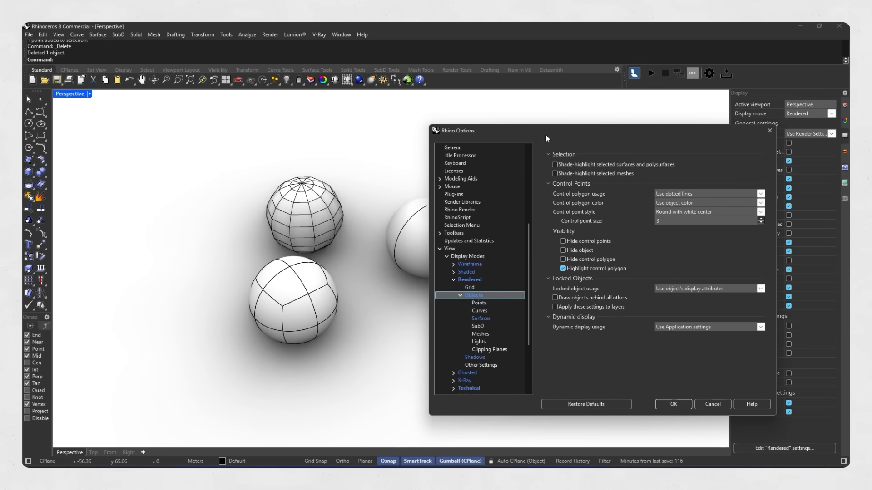
drag(545, 134, 466, 124)
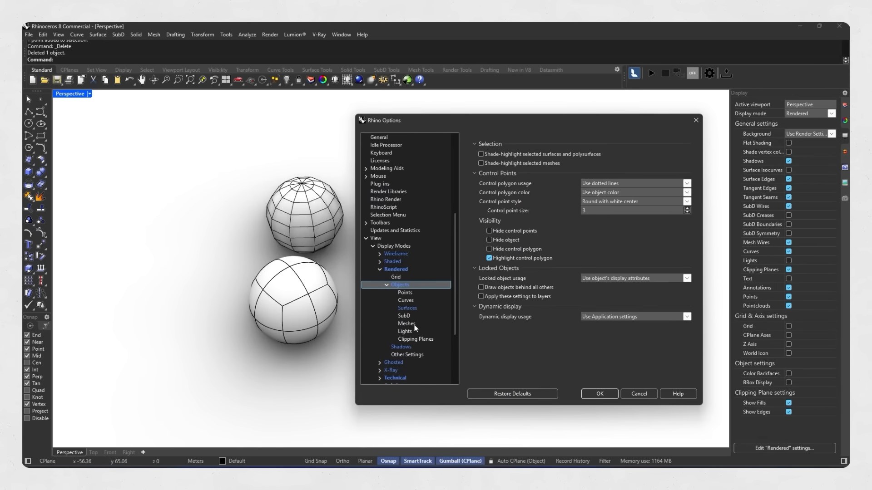
Examine the Rendered mode's Curves, SubD, Meshes, Surfaces and Points settings, and close the options
click(409, 301)
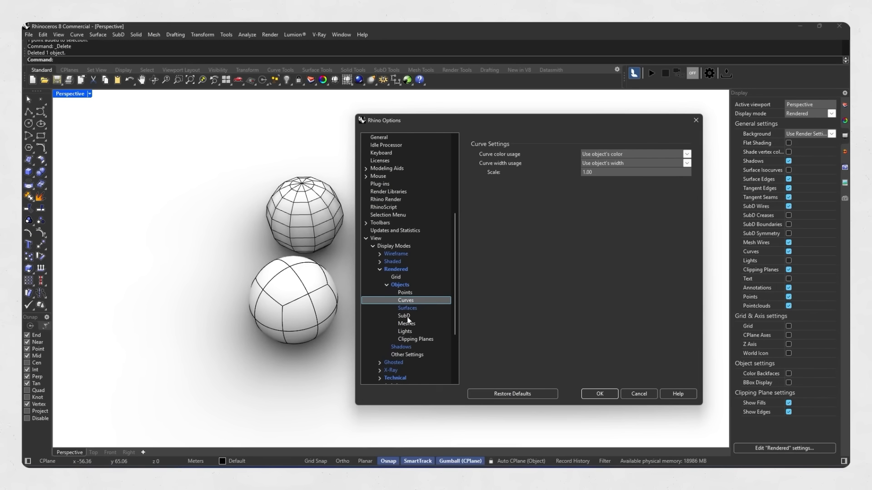
click(407, 317)
click(407, 324)
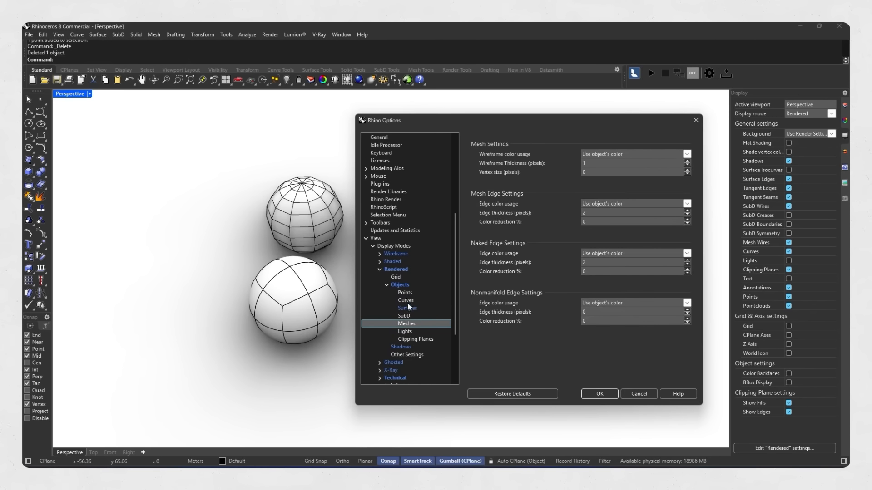
click(409, 307)
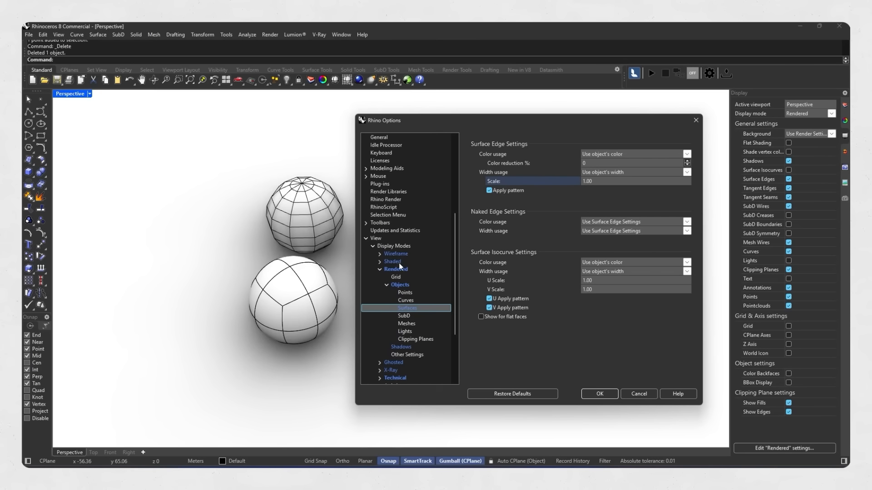
click(406, 293)
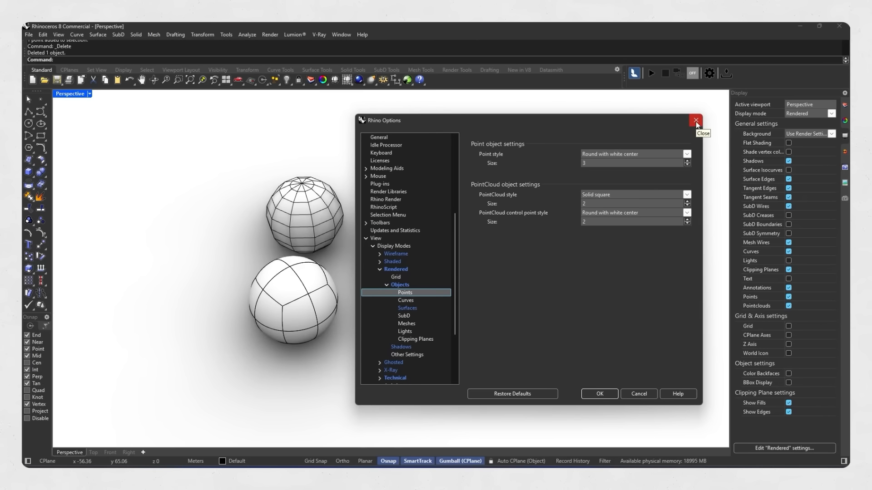
drag(667, 119, 681, 122)
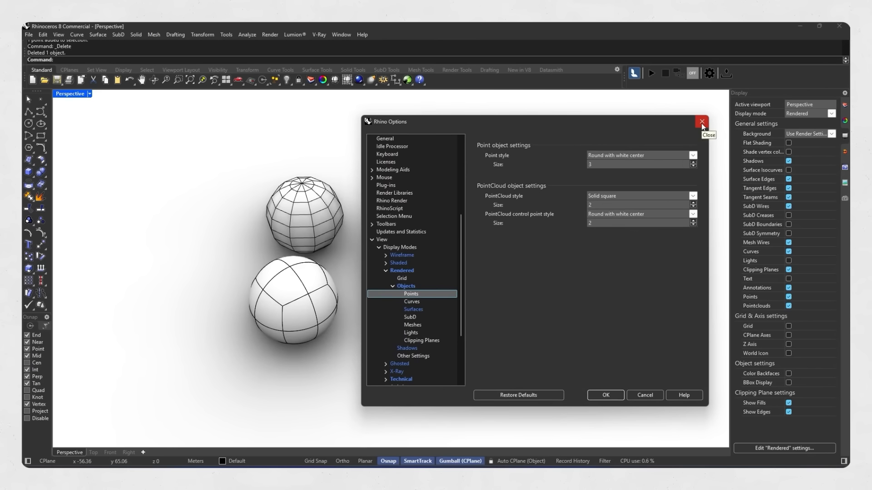
click(701, 123)
Switch the Perspective viewport to the Technical display mode with all three spheres in view
mouse_move(434, 264)
right_down()
mouse_move(458, 259)
mouse_move(424, 267)
right_up()
shift+right_drag(390, 265, 430, 255)
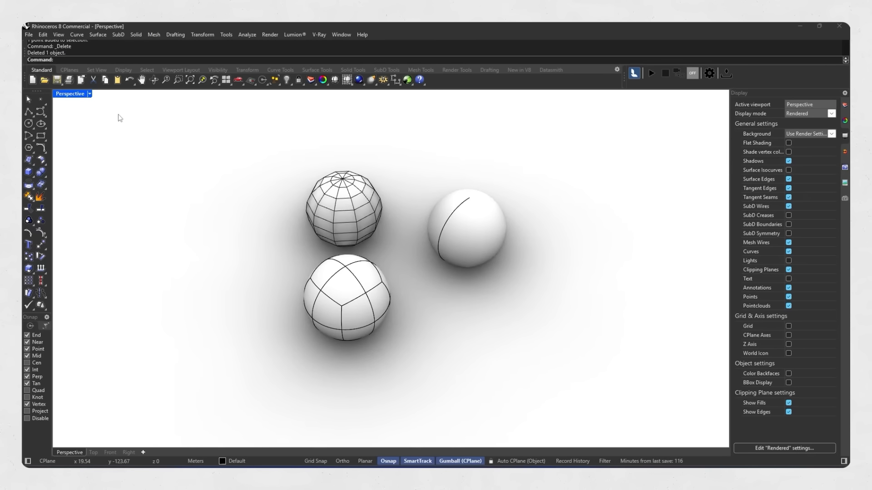
right_drag(401, 255, 399, 258)
click(90, 94)
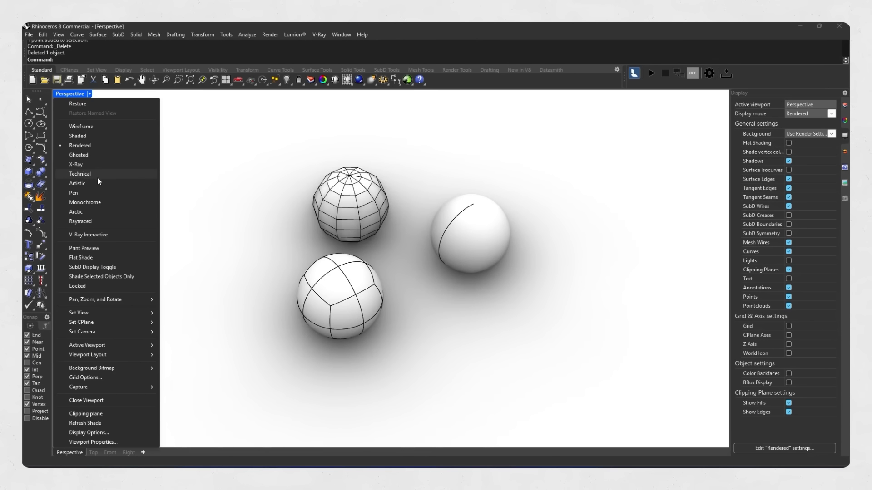
click(81, 174)
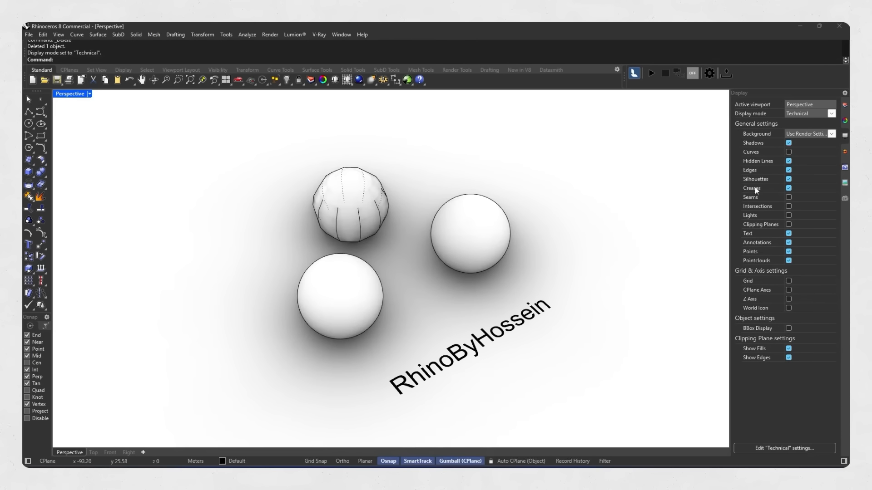
Hide text in the Technical display mode and try the view without Shadows, turning them back on
click(788, 143)
right_drag(461, 271, 464, 260)
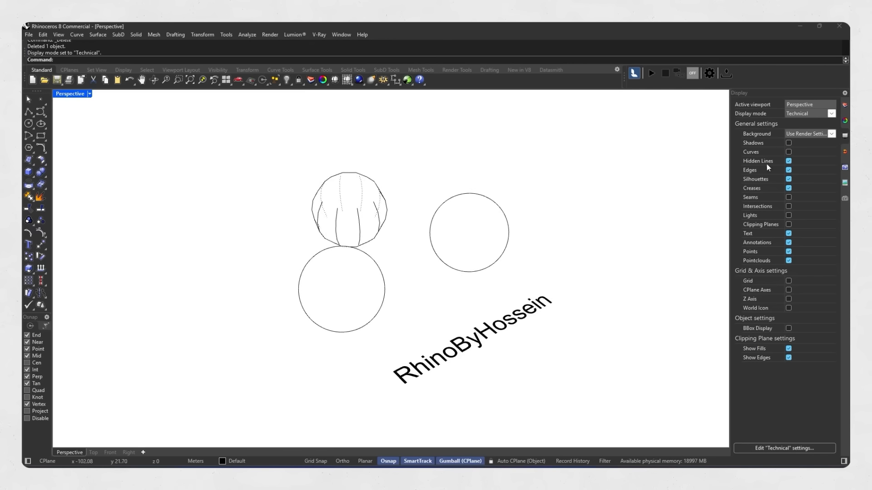
click(789, 234)
click(788, 144)
right_drag(571, 248, 579, 232)
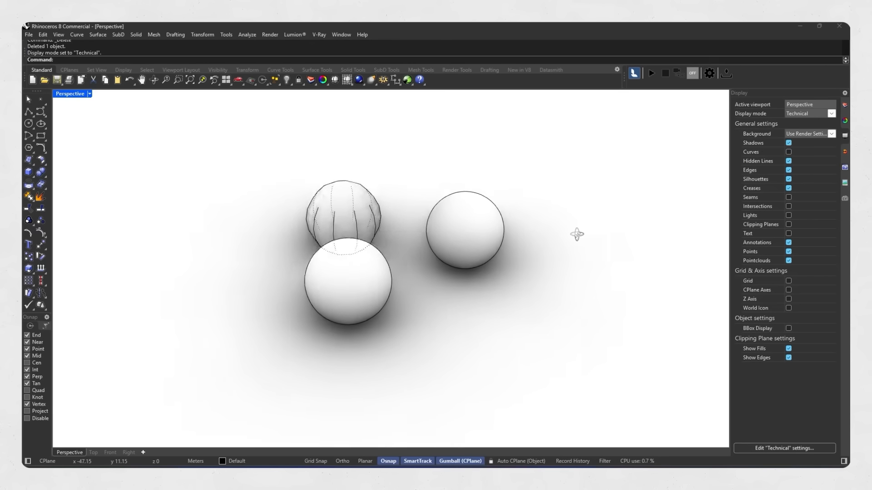
Try turning Hidden Lines and Edges off in Technical mode, restore both, and inspect the spheres from several angles
click(789, 161)
click(789, 161)
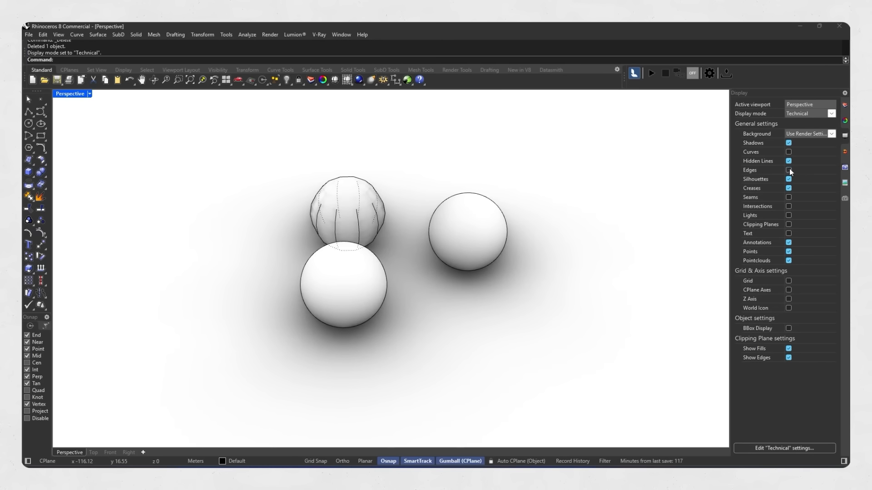
right_drag(636, 229, 599, 265)
mouse_move(408, 251)
right_down()
mouse_move(401, 255)
mouse_move(409, 246)
right_up()
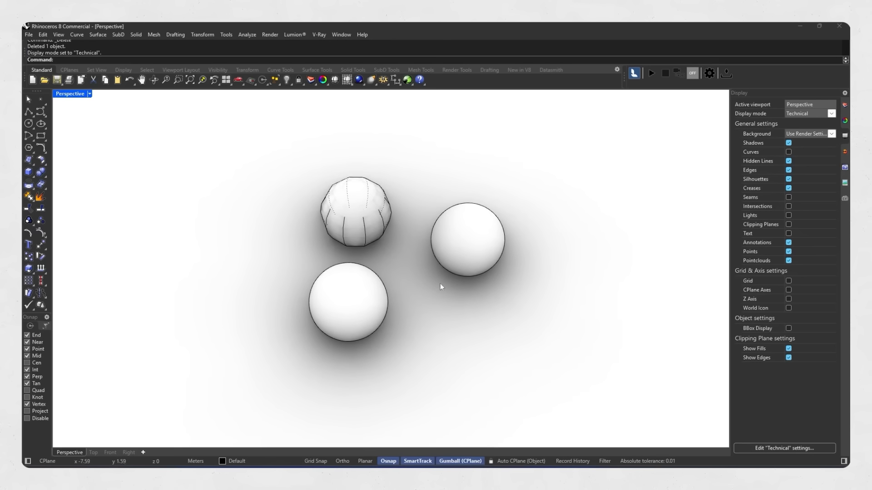
right_drag(412, 281, 417, 274)
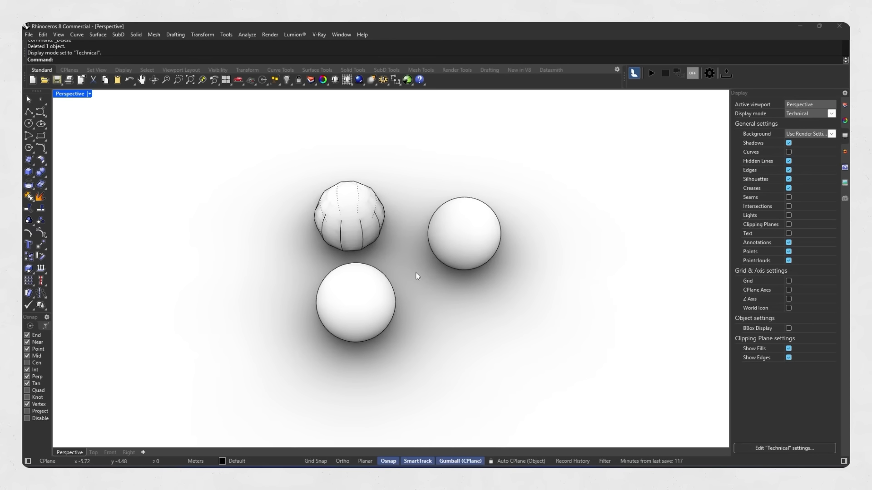
right_drag(412, 288, 399, 268)
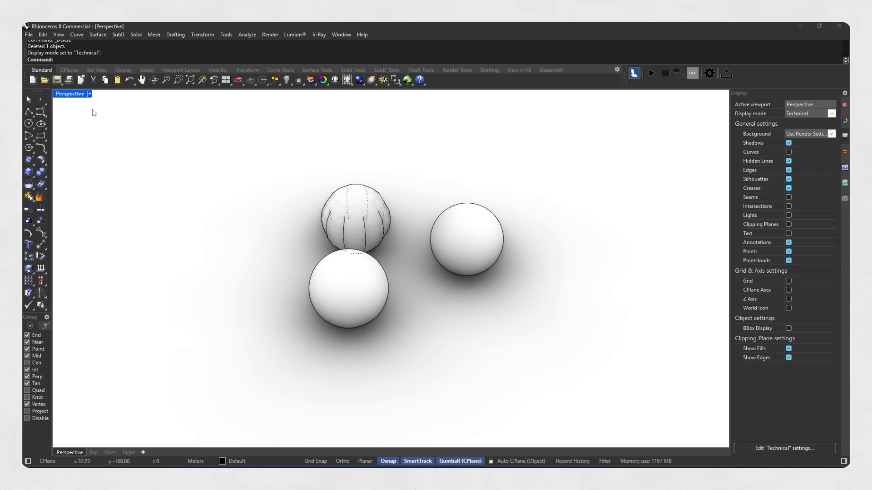
Switch the Perspective viewport to the Shaded display mode and view the spheres from another angle
click(89, 94)
click(77, 136)
right_drag(380, 264, 400, 266)
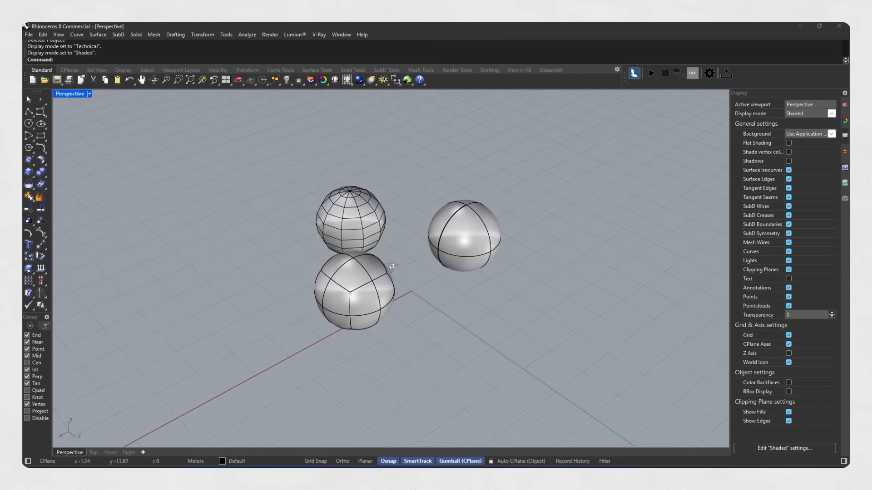
Try toggling Surface Isocurves, Surface Edges and Text in the Shaded display mode, returning each to its original state
click(788, 170)
click(788, 180)
click(789, 179)
click(788, 170)
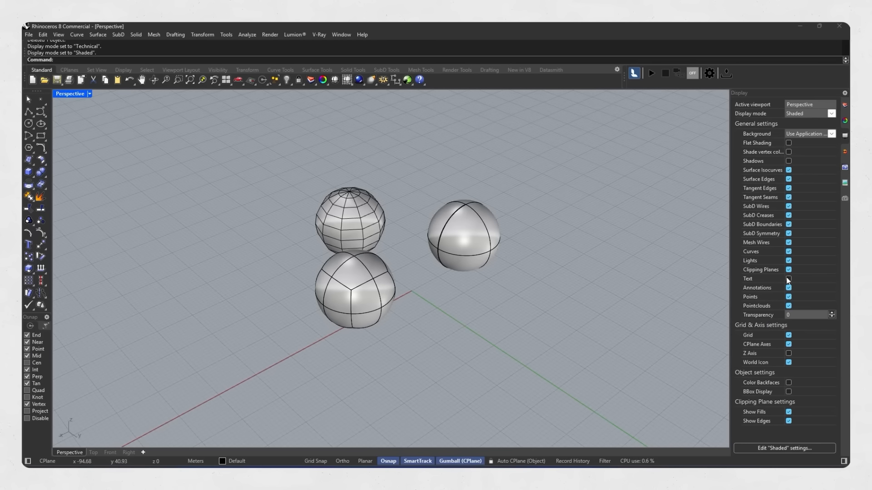
click(789, 279)
click(788, 279)
right_drag(608, 279, 577, 286)
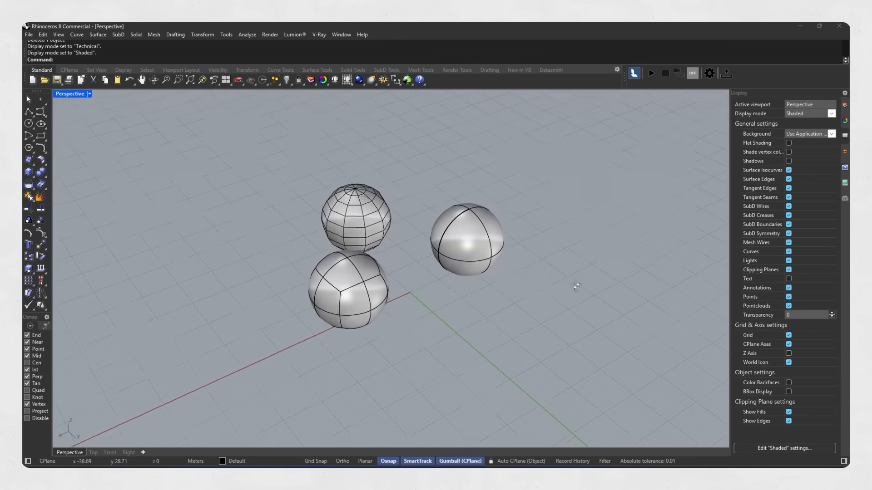
Switch the Perspective viewport to the Pen display mode and hide its text objects
mouse_move(420, 253)
right_down()
mouse_move(406, 245)
mouse_move(414, 254)
right_up()
scroll(421, 250, down, 2)
scroll(422, 245, up, 1)
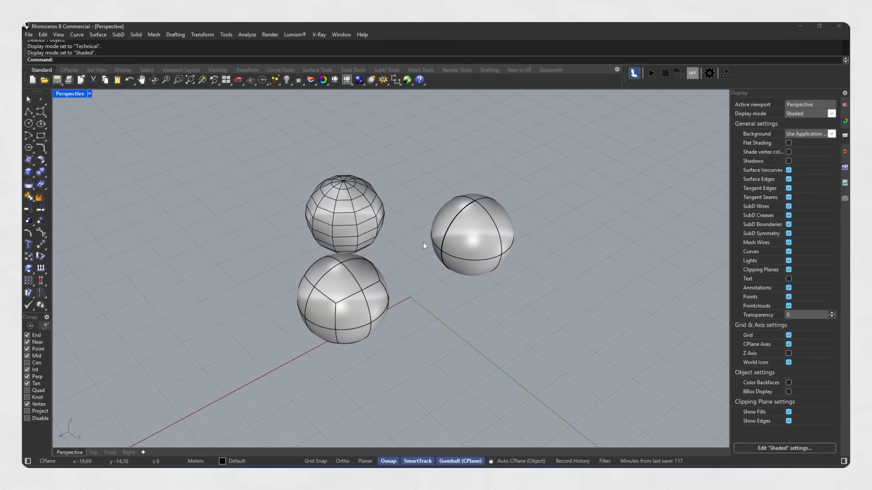
right_drag(465, 249, 472, 275)
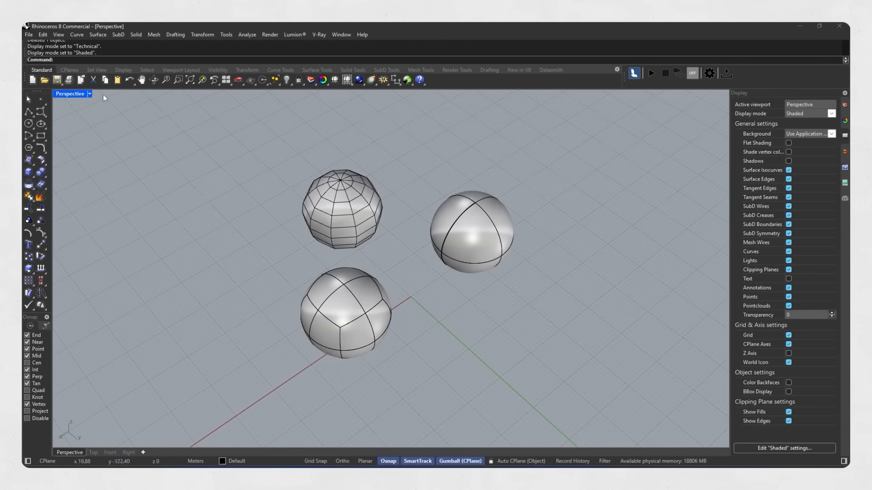
click(83, 94)
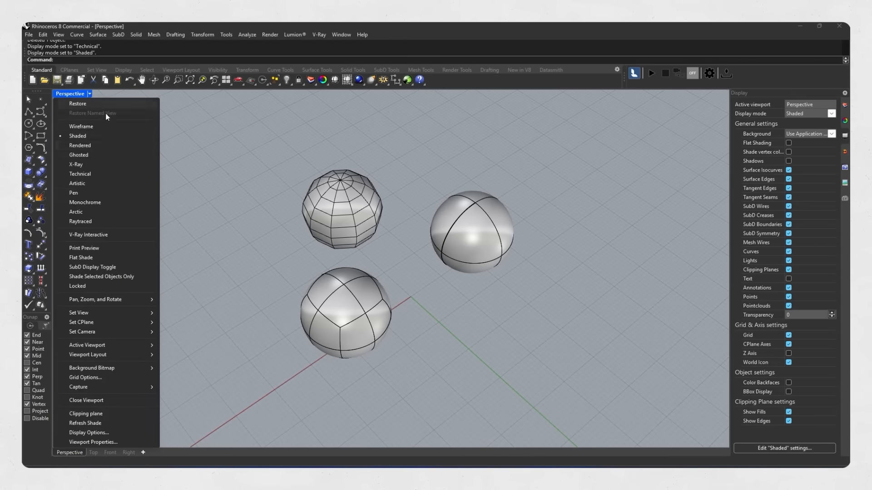
click(77, 193)
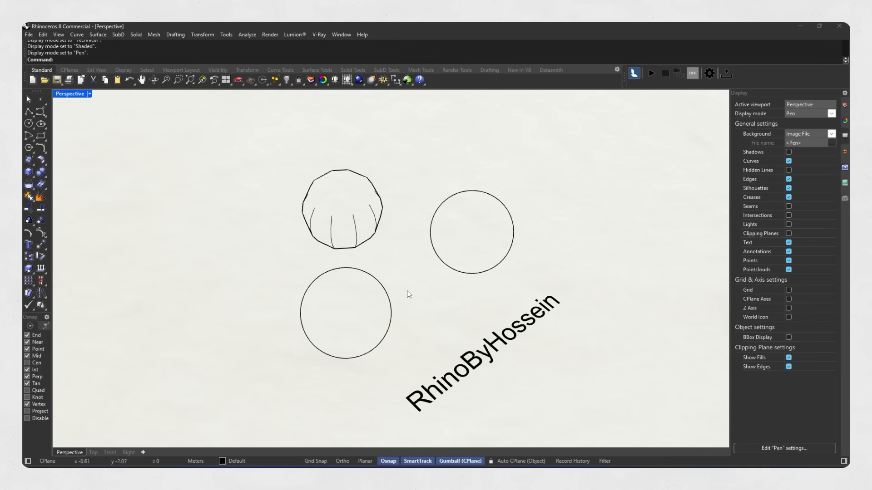
click(789, 242)
right_drag(492, 296, 540, 276)
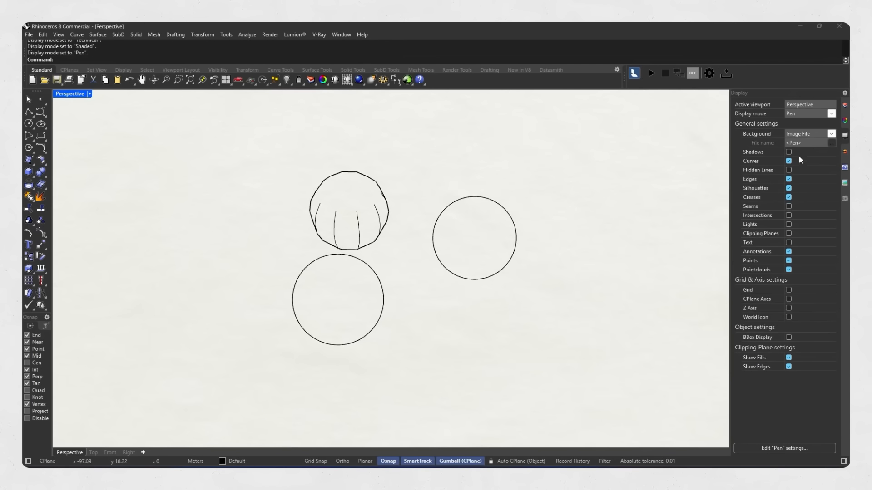
Try the Use Render Settings and Use Application Settings backgrounds in Pen mode, then restore Image File
click(832, 136)
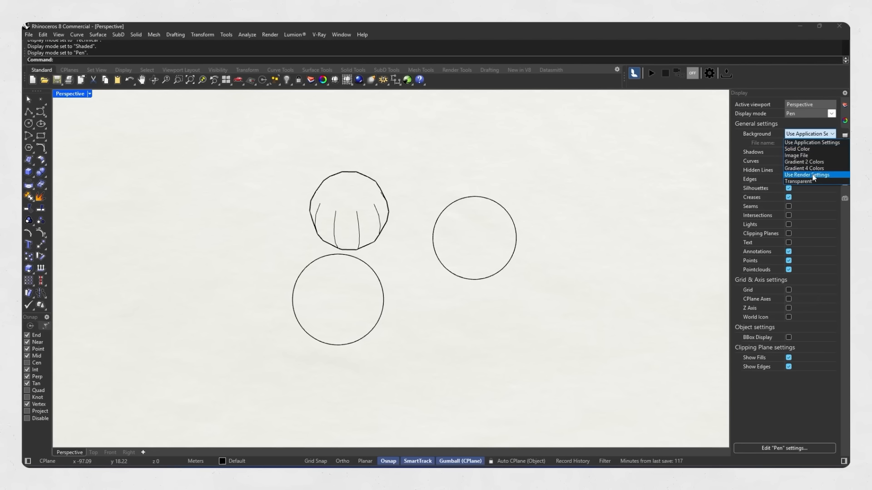
click(809, 175)
click(832, 133)
click(815, 143)
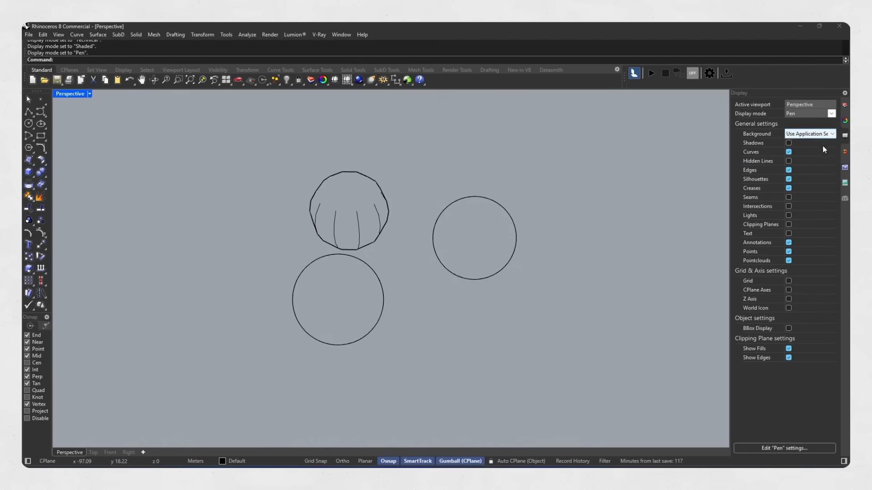
click(831, 134)
click(811, 155)
right_drag(621, 224, 554, 228)
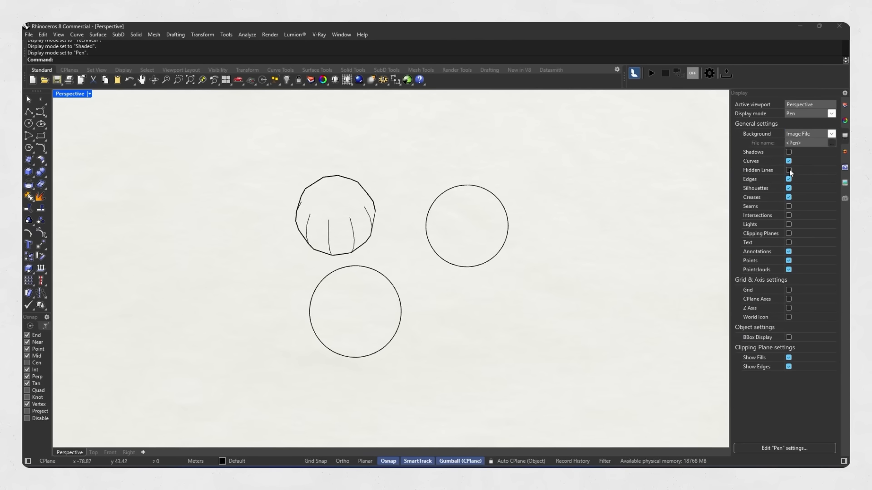
Try showing Hidden Lines in the Pen display mode and turn them back off
click(789, 153)
click(789, 161)
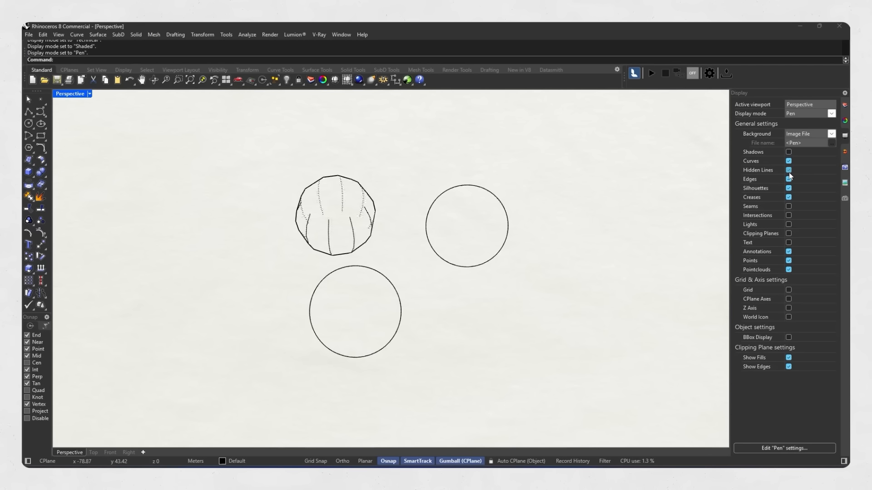
right_drag(524, 253, 402, 241)
Switch the Perspective viewport to the Monochrome display mode and hide its text objects
click(90, 93)
click(83, 202)
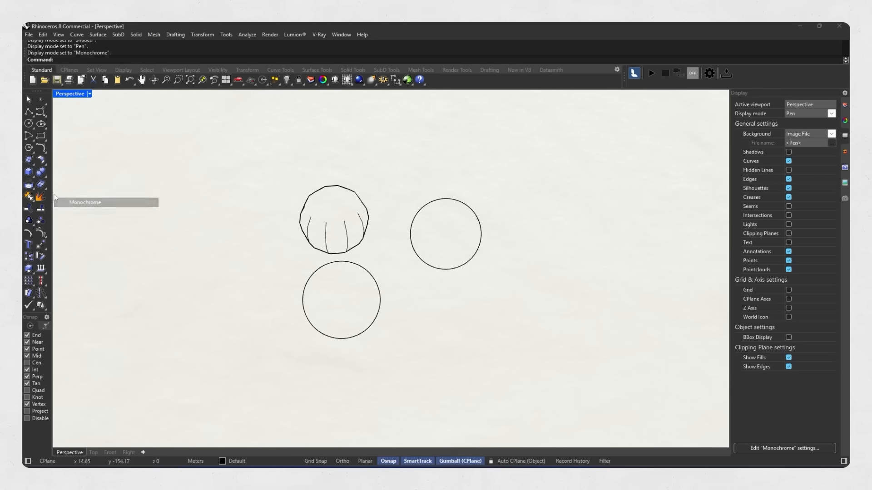
mouse_move(395, 263)
right_down()
mouse_move(383, 255)
mouse_move(414, 274)
right_up()
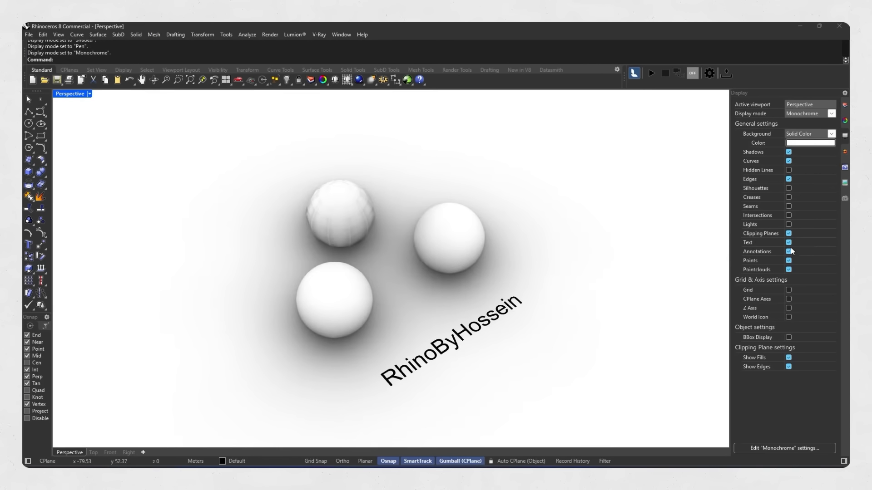
click(789, 243)
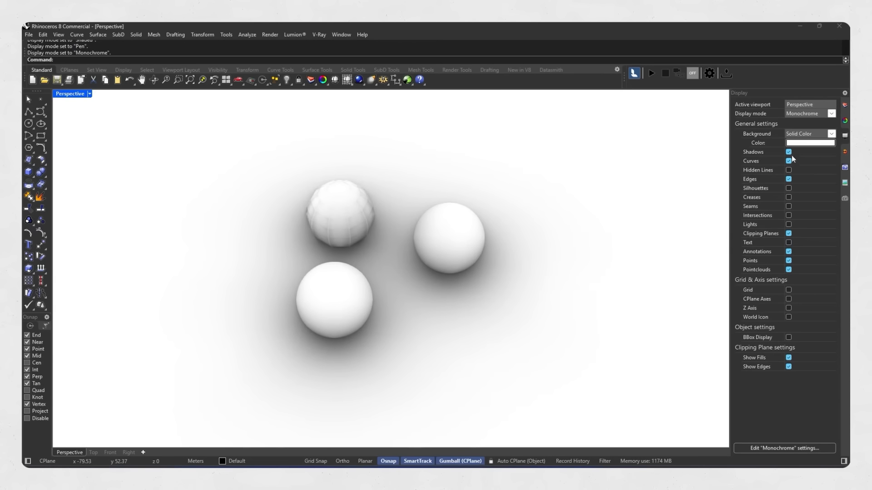
Show silhouettes in the Monochrome display mode, then try showing creases and turn them back off
click(789, 189)
click(789, 188)
click(789, 188)
right_drag(642, 226, 602, 222)
click(788, 198)
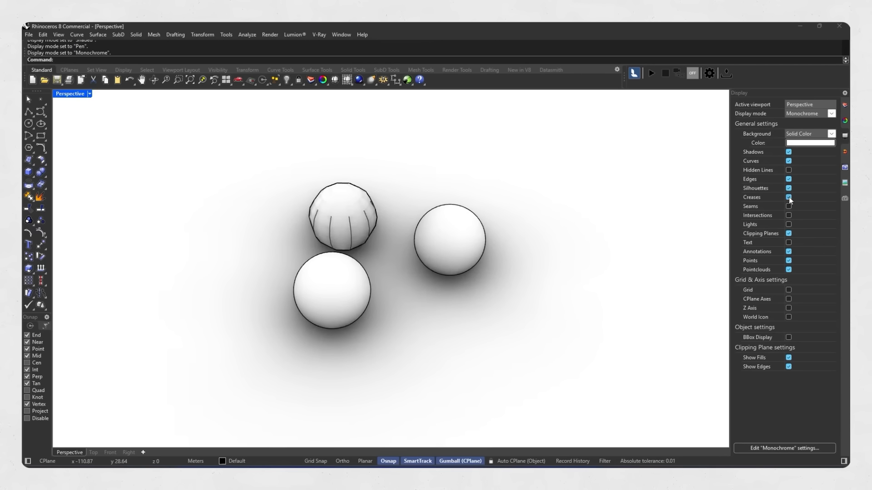
click(788, 197)
click(89, 94)
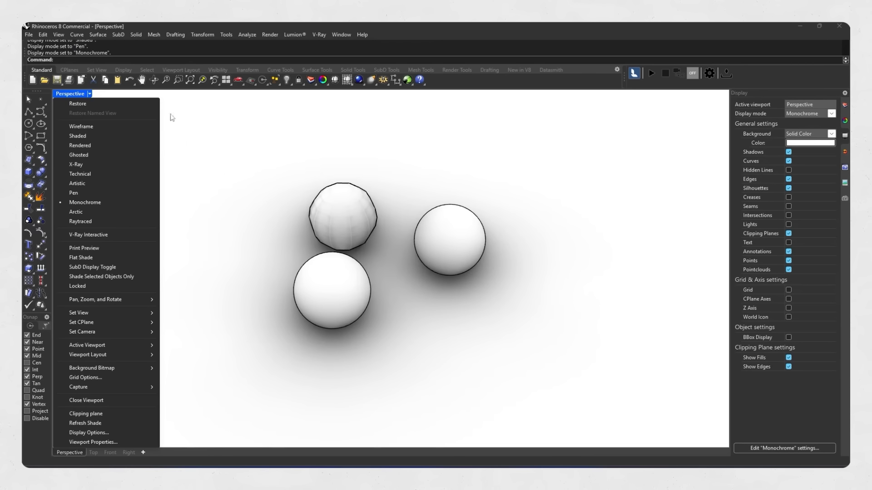
click(205, 149)
mouse_move(405, 251)
right_down()
mouse_move(457, 207)
mouse_move(393, 249)
right_up()
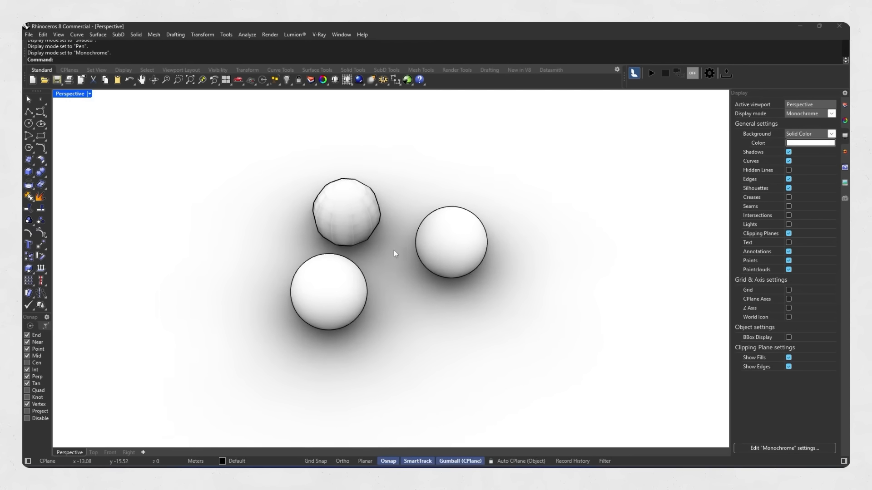
Switch the Perspective viewport to the Raytraced display mode and hide its text objects
click(90, 94)
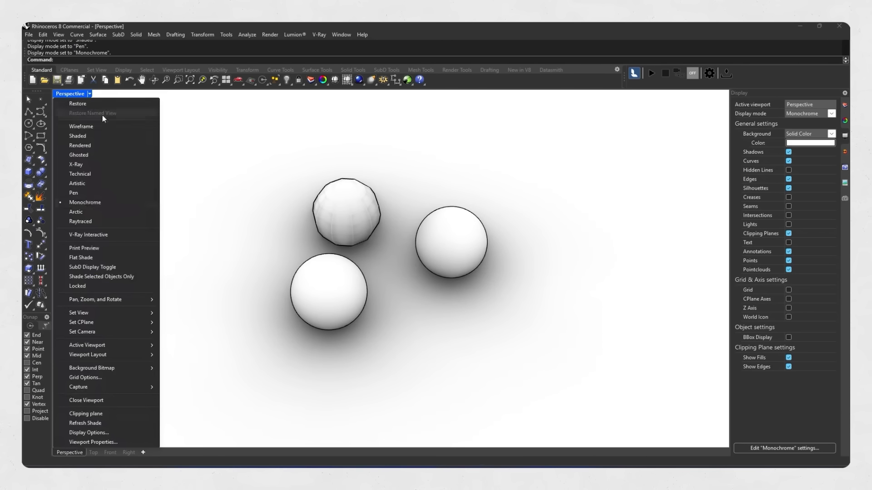
click(81, 219)
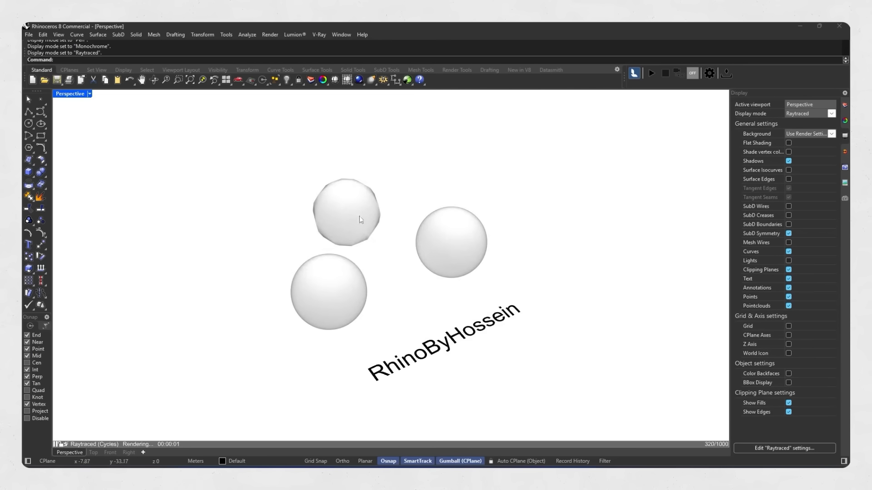
right_drag(423, 254, 427, 249)
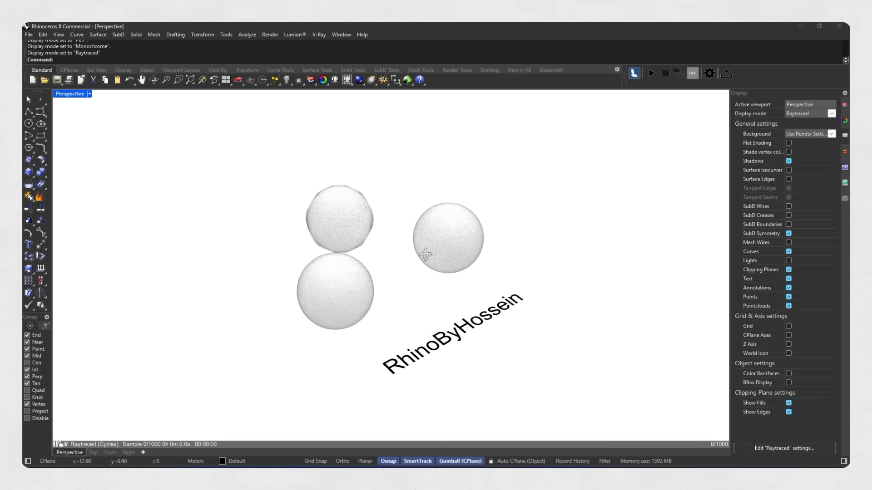
click(788, 278)
right_drag(475, 253, 464, 271)
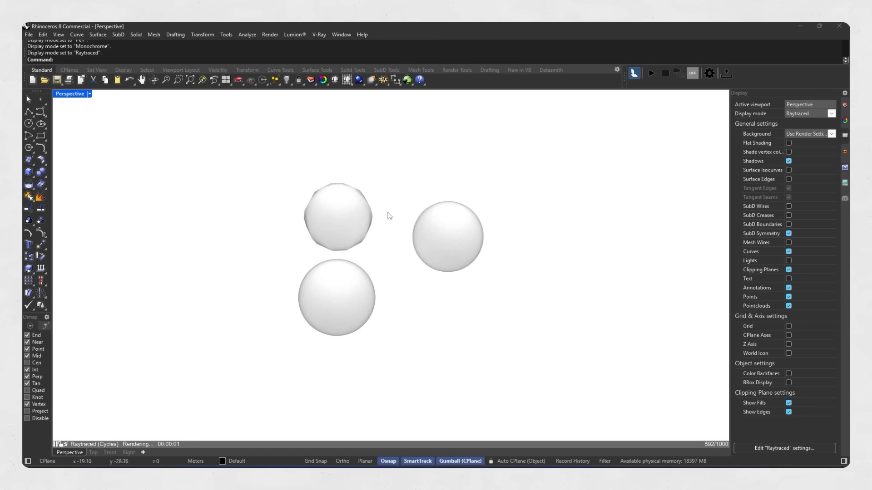
scroll(365, 243, up, 1)
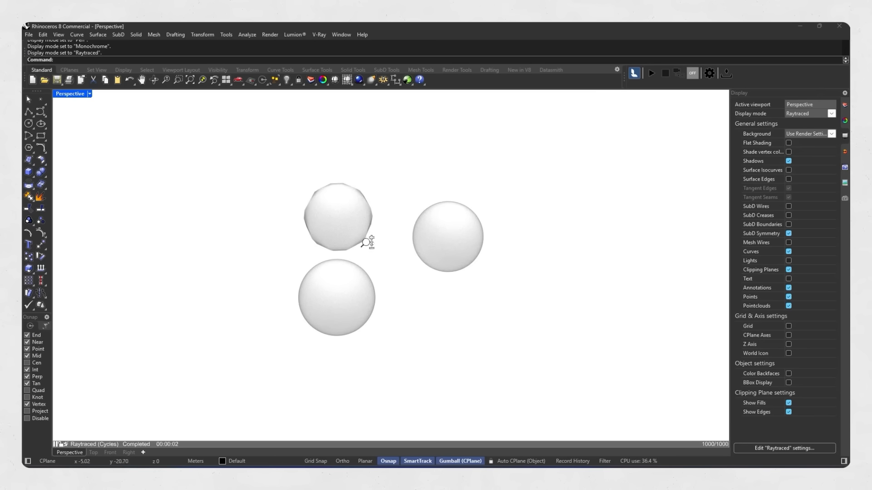
Switch the Perspective viewport to the Arctic display mode and hide its text objects
click(71, 93)
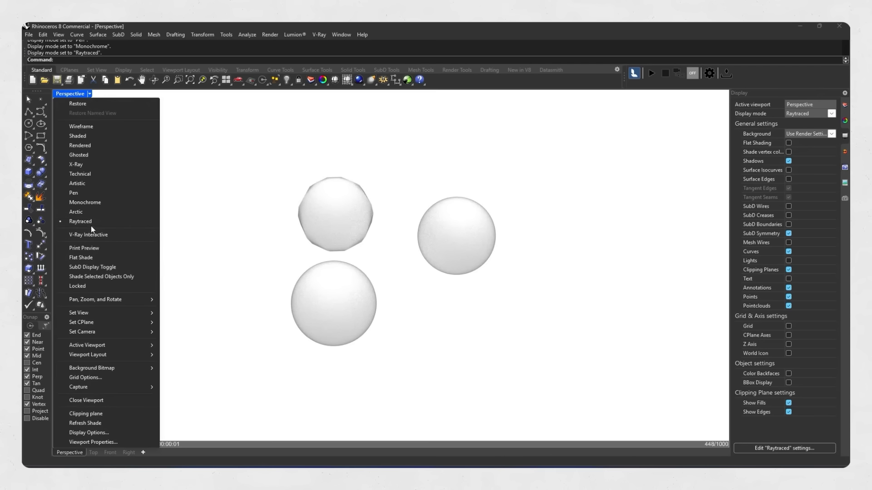
click(77, 212)
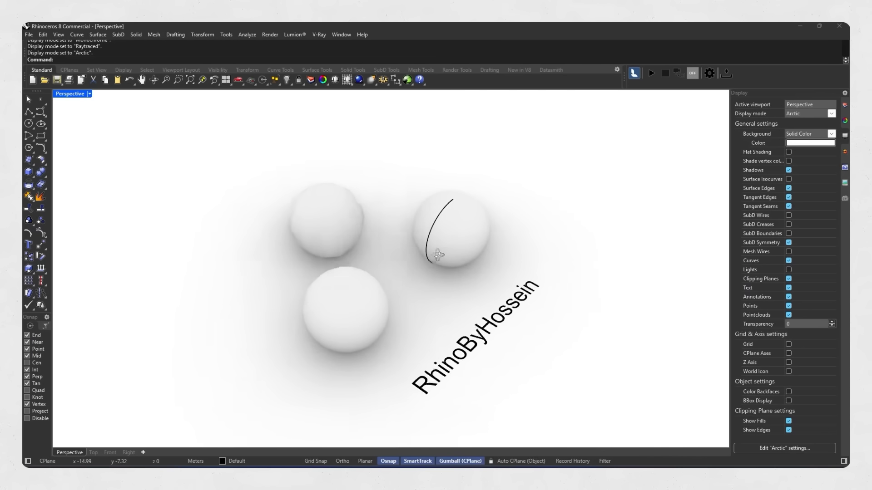
click(788, 288)
right_drag(439, 236, 394, 245)
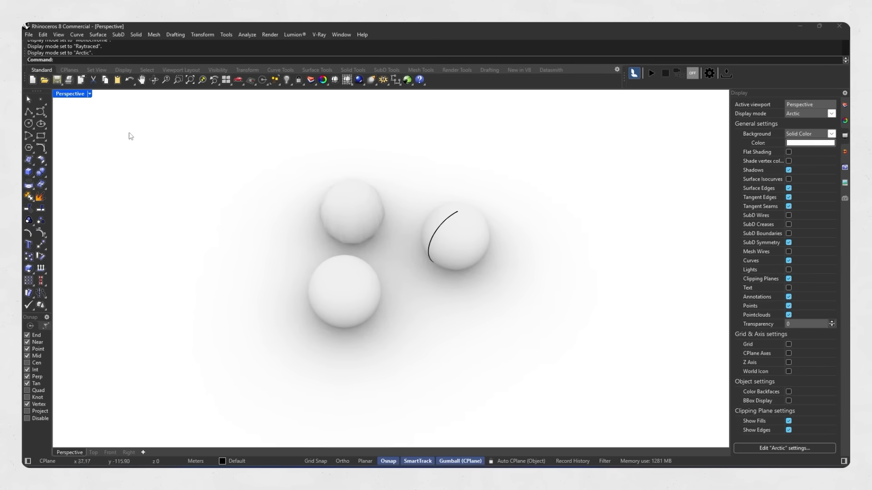
Switch the Perspective viewport to the Ghosted display mode and inspect the three spheres from several angles
click(90, 94)
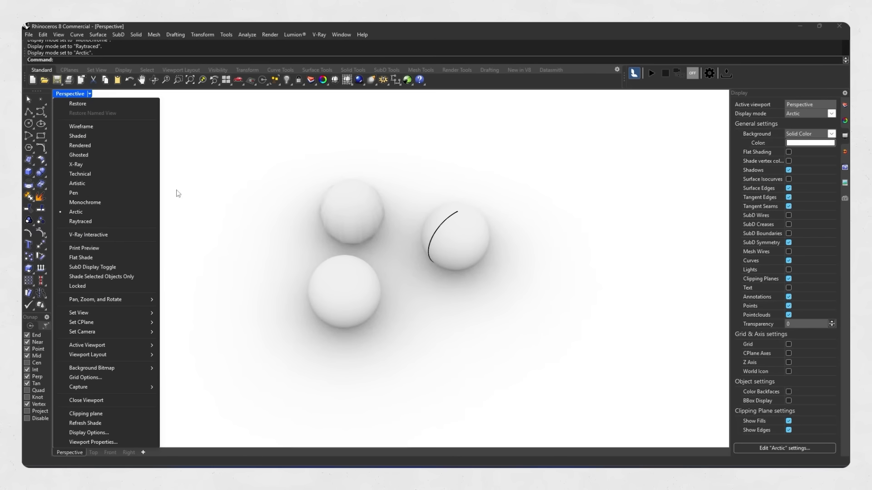
click(91, 155)
right_drag(254, 242, 411, 199)
scroll(387, 226, up, 6)
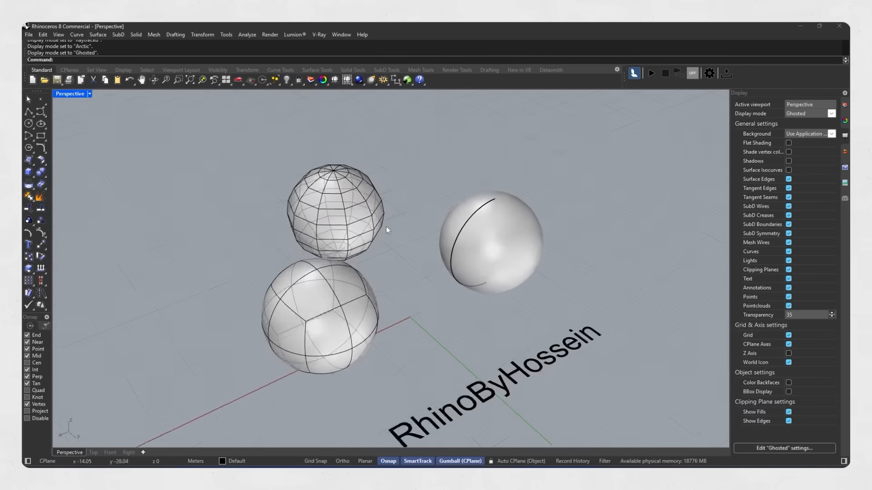
scroll(388, 228, down, 2)
mouse_move(388, 228)
right_down()
mouse_move(214, 183)
mouse_move(395, 247)
mouse_move(393, 239)
right_up()
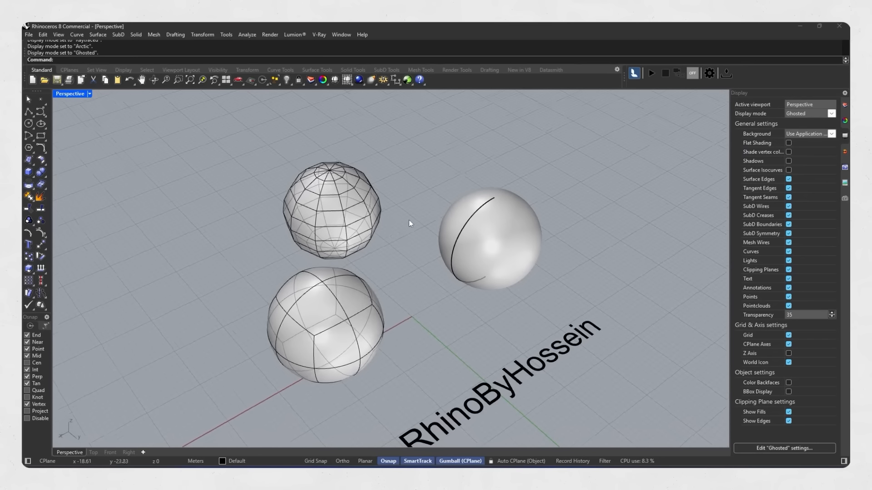
scroll(385, 226, down, 3)
right_drag(385, 241, 401, 247)
scroll(401, 245, down, 1)
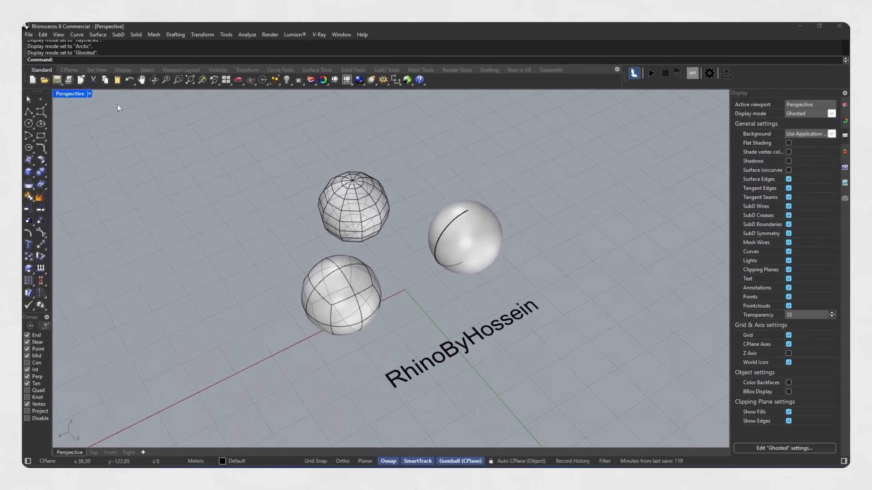
Switch the Perspective viewport to the Wireframe display mode and show surface isocurves on the objects
click(89, 93)
click(85, 127)
right_drag(340, 282, 416, 279)
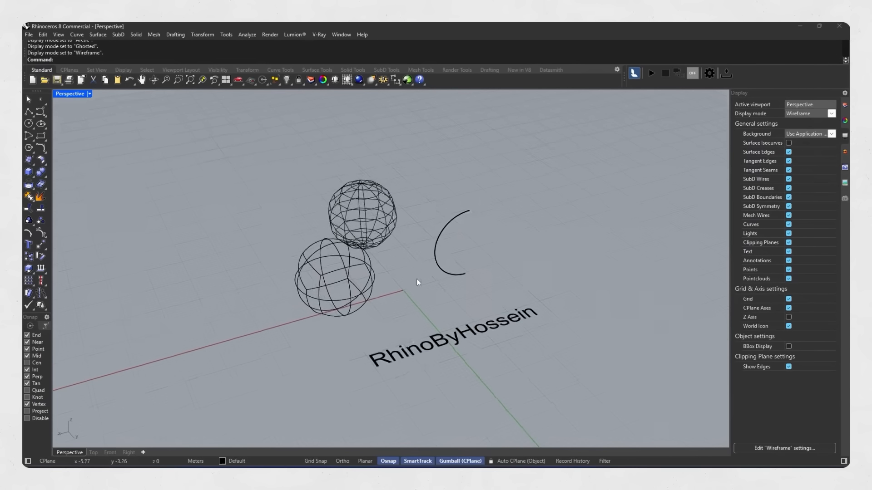
scroll(416, 279, up, 2)
right_drag(587, 239, 614, 244)
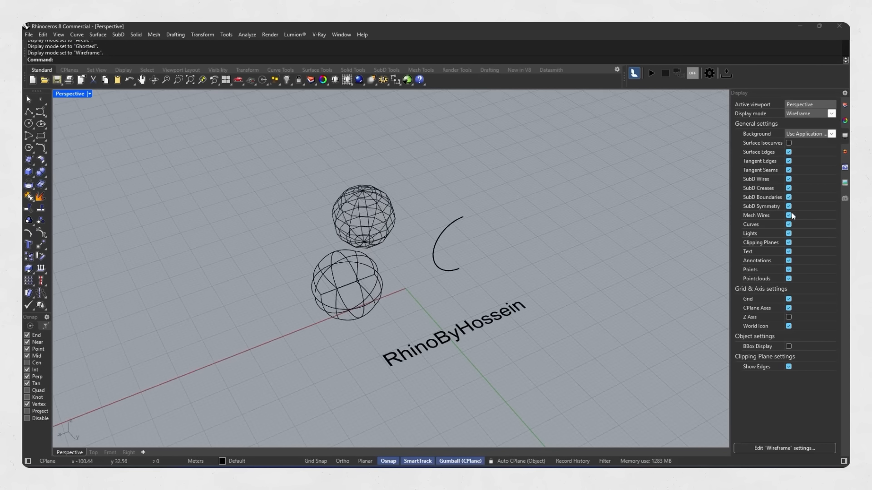
right_drag(460, 311, 403, 274)
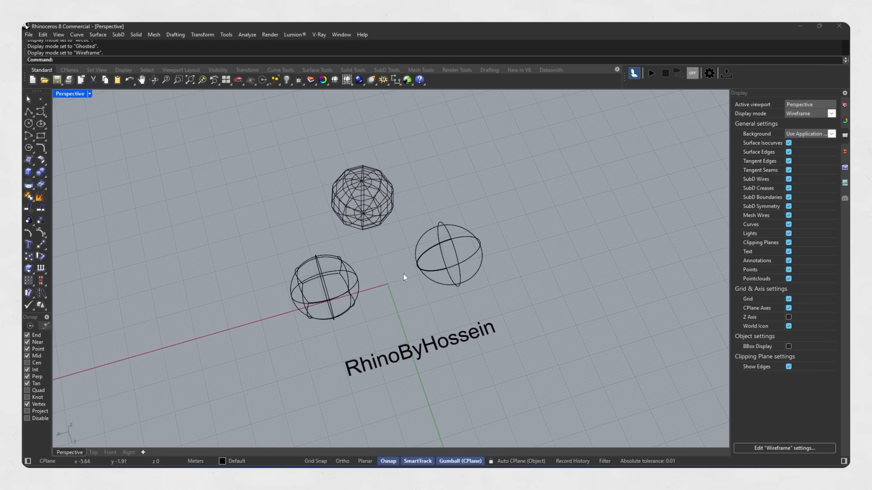
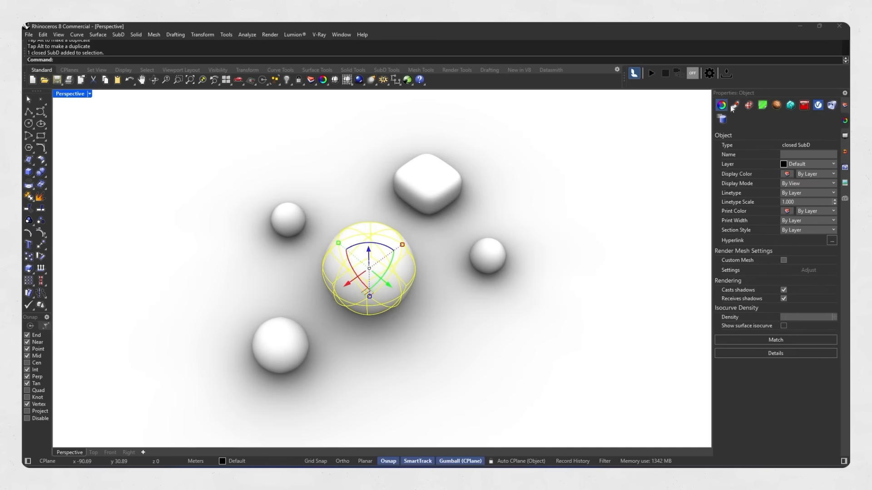
Examine the material options and the new material types offered for the large central SubD sphere
click(735, 107)
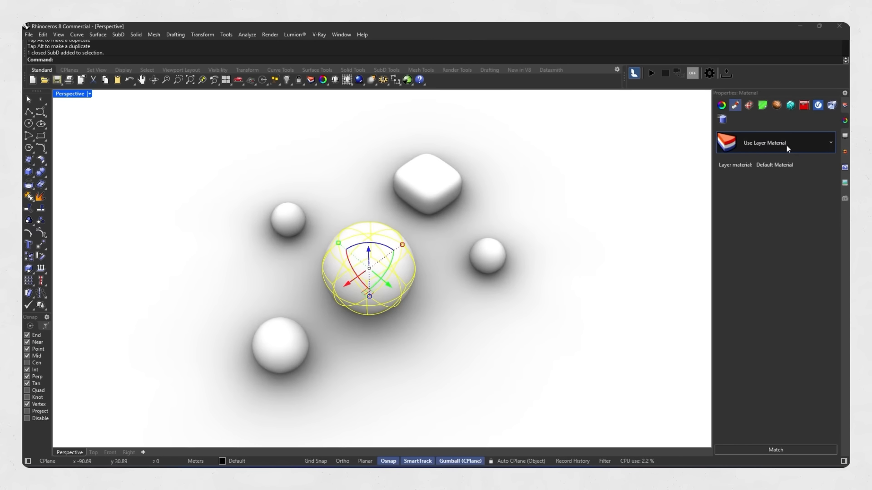
click(810, 151)
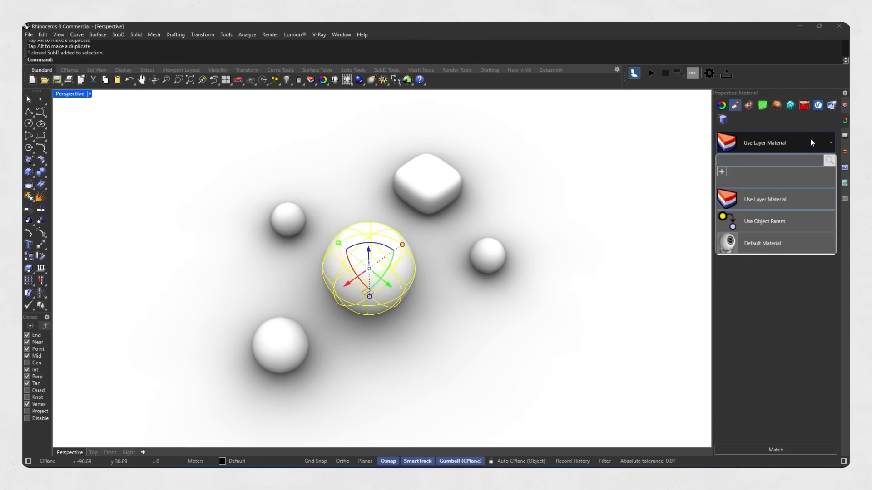
click(758, 181)
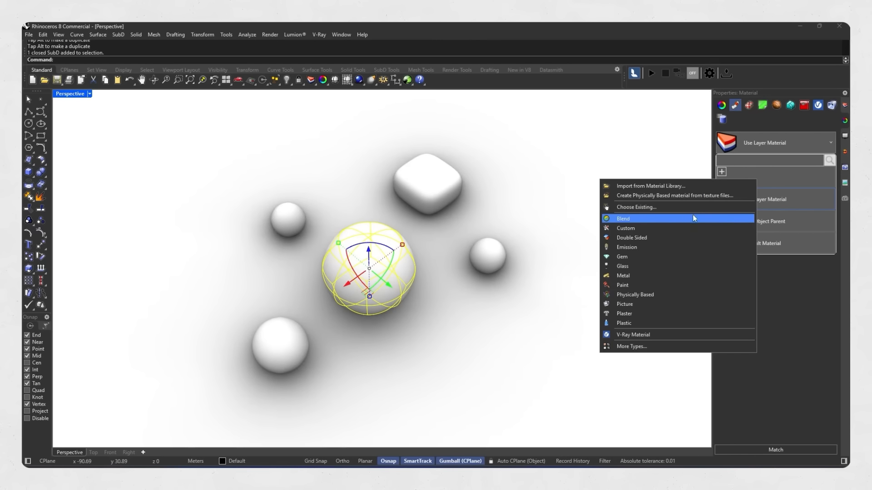
click(775, 283)
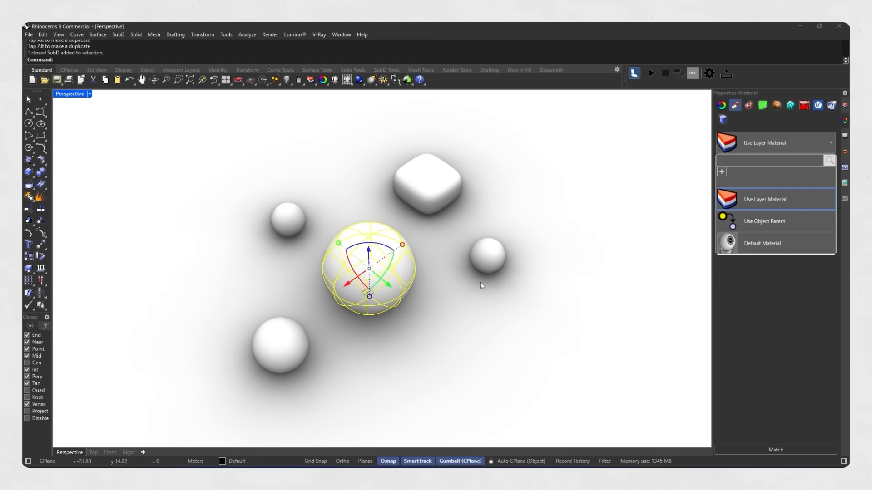
right_drag(418, 291, 426, 283)
click(461, 313)
click(393, 284)
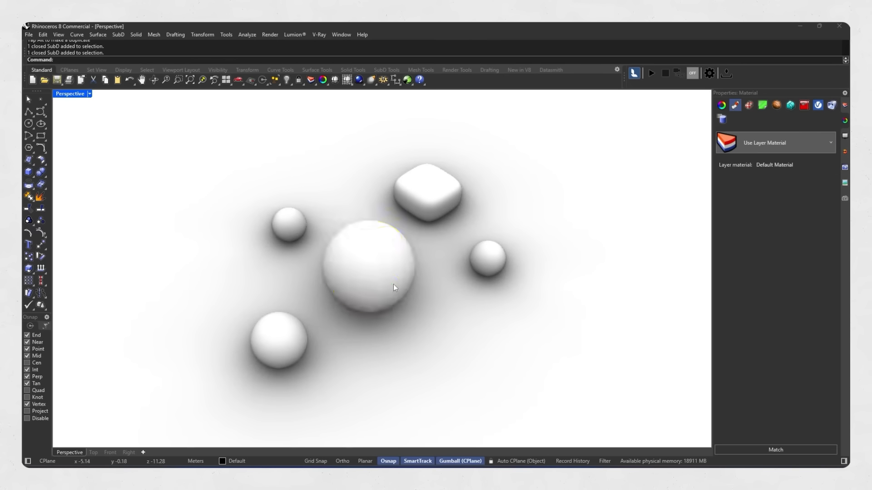
click(767, 142)
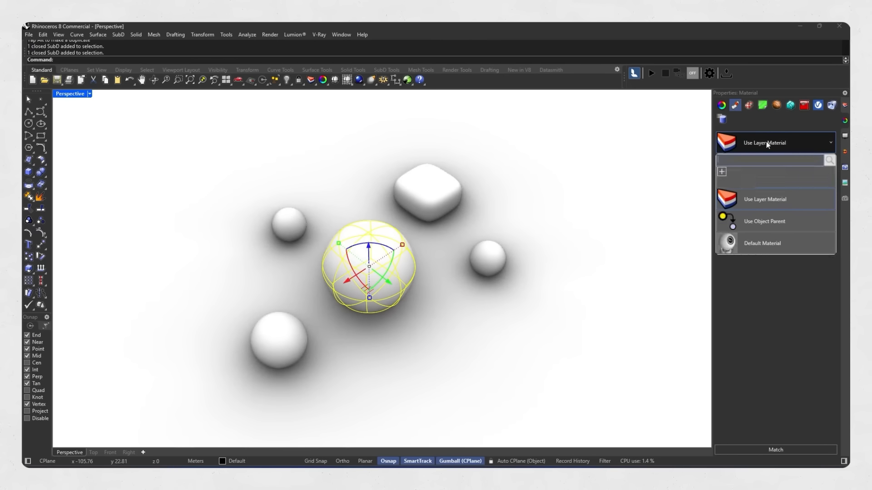
click(748, 173)
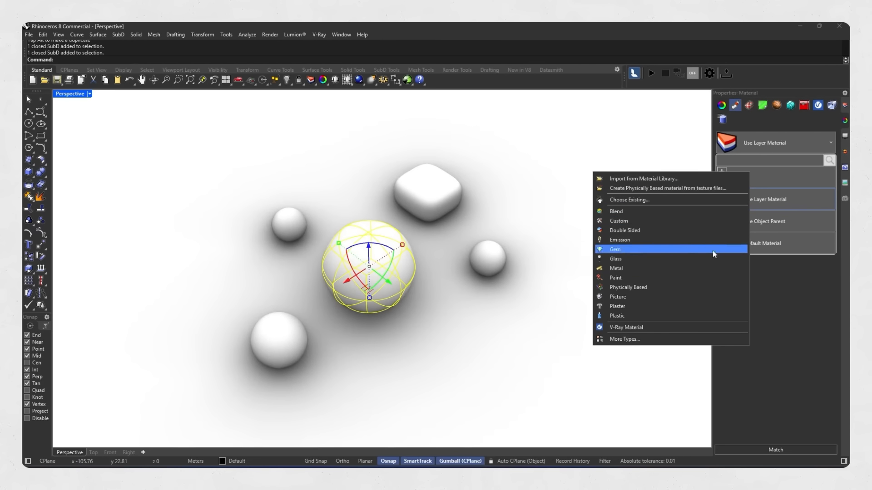
click(761, 276)
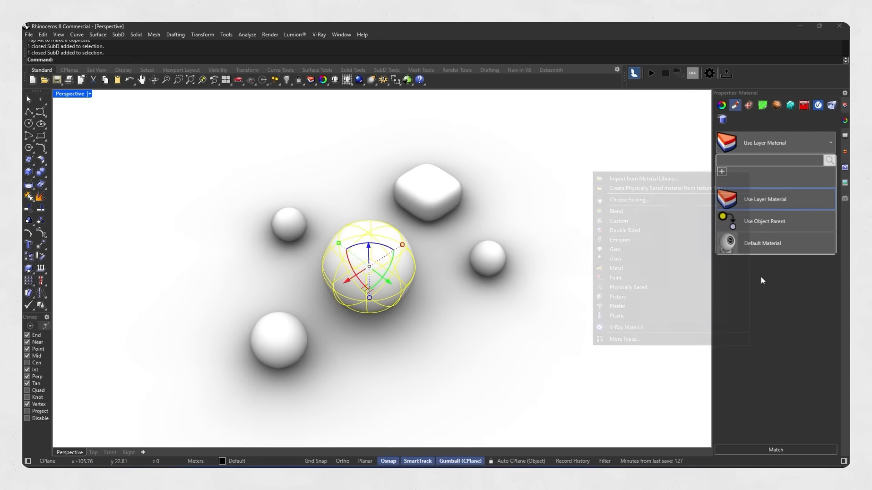
click(410, 281)
scroll(410, 280, up, 1)
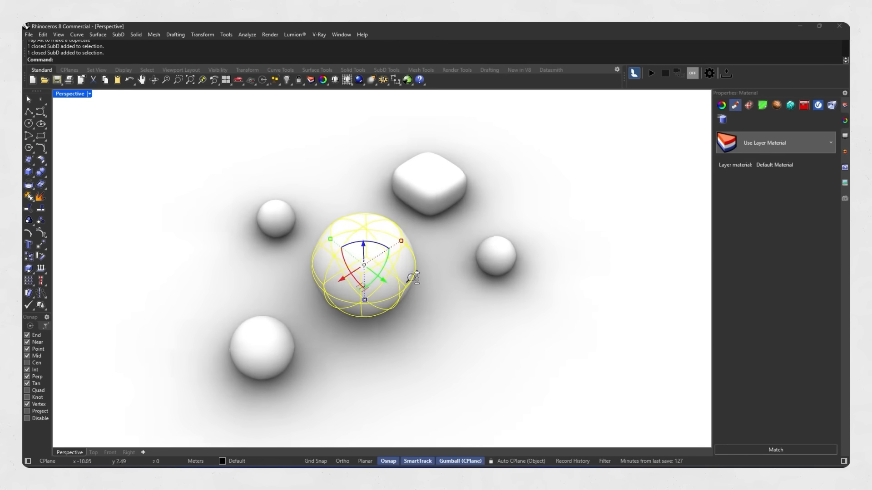
Assign a new Metal material to the large central SubD sphere and view it from other angles
click(439, 284)
right_drag(435, 285, 397, 283)
click(396, 283)
click(777, 141)
right_click(754, 179)
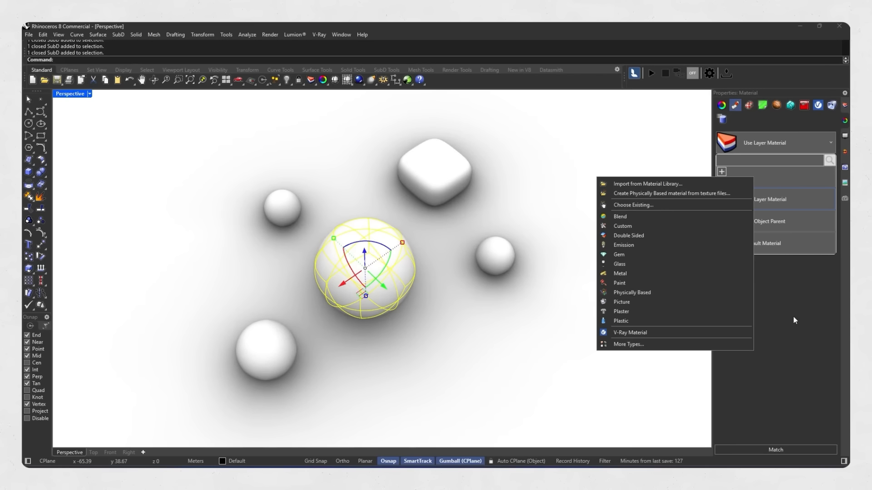
click(619, 274)
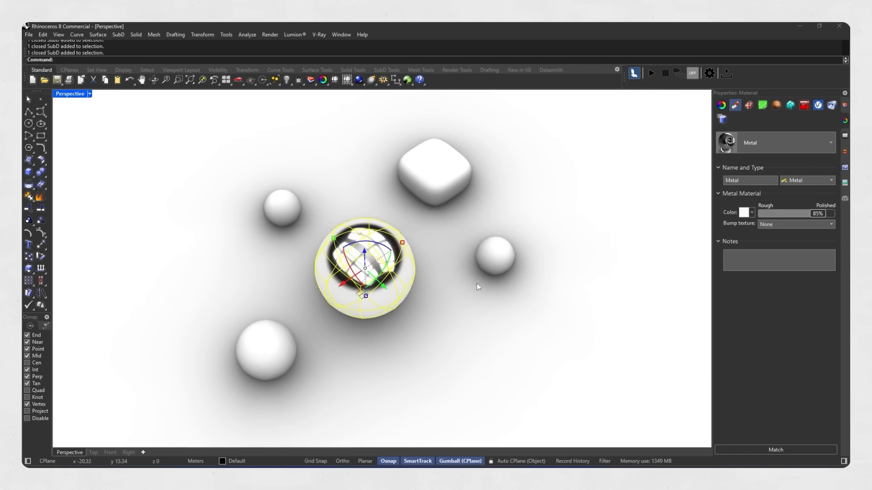
right_drag(424, 294, 461, 280)
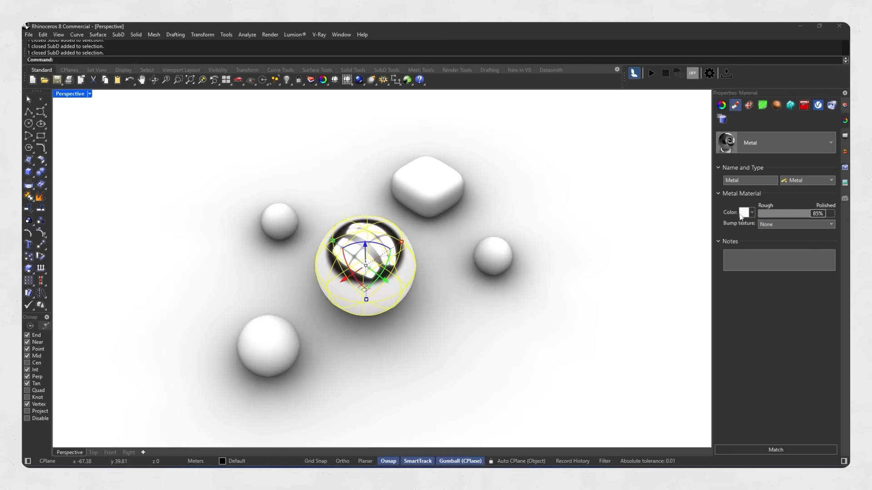
right_drag(454, 247, 456, 229)
Preview several metal color presets on the central sphere's Metal material and set its color to Gold
click(752, 212)
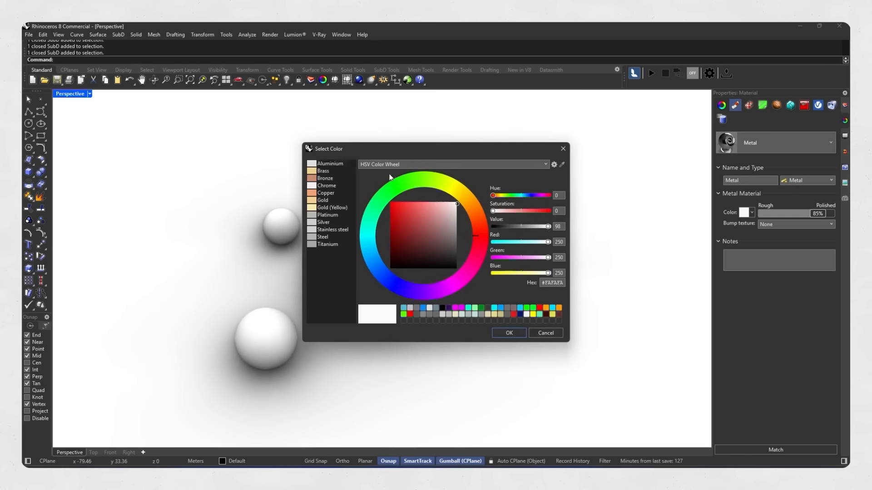
click(330, 163)
drag(456, 154, 624, 164)
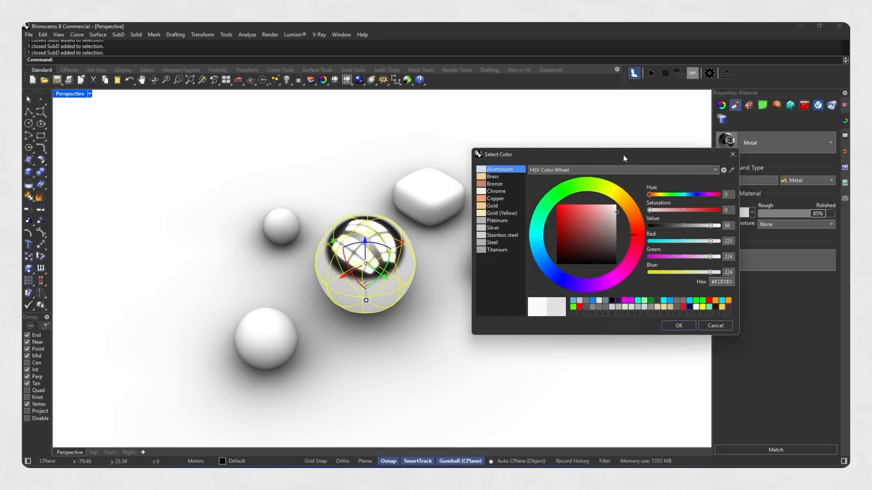
click(495, 202)
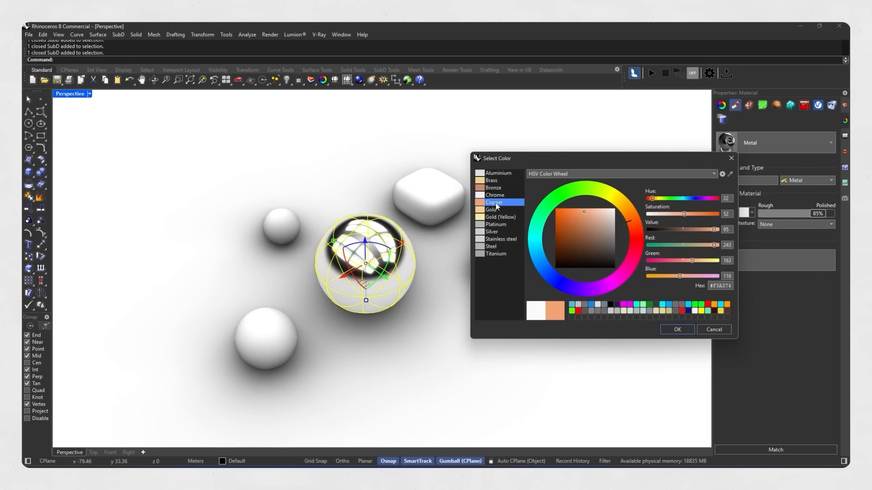
click(494, 195)
click(492, 187)
click(491, 180)
click(494, 232)
click(496, 226)
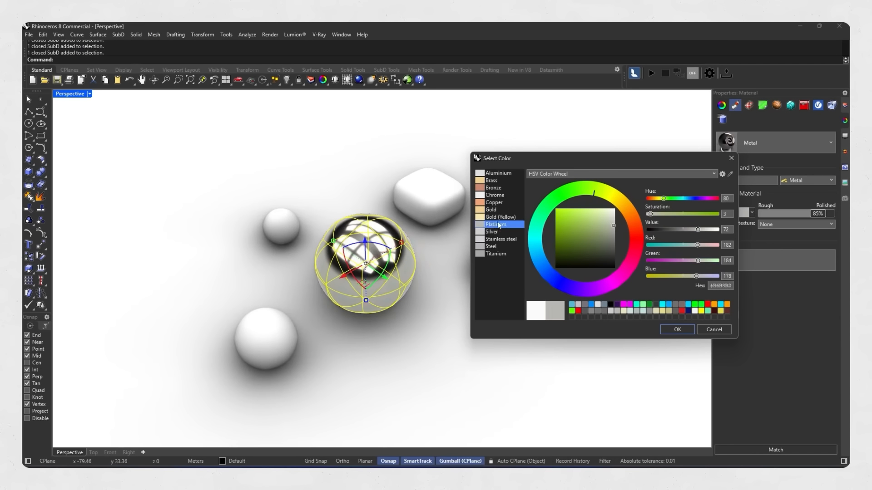
click(496, 202)
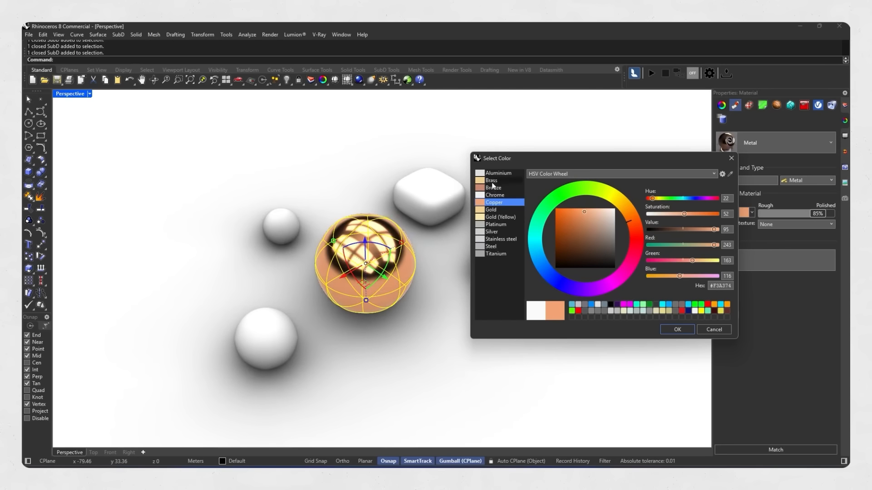
click(491, 211)
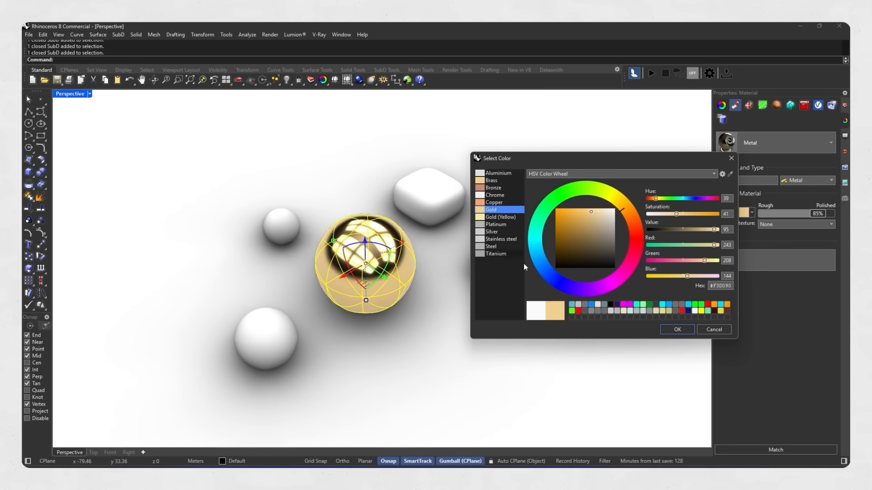
click(677, 329)
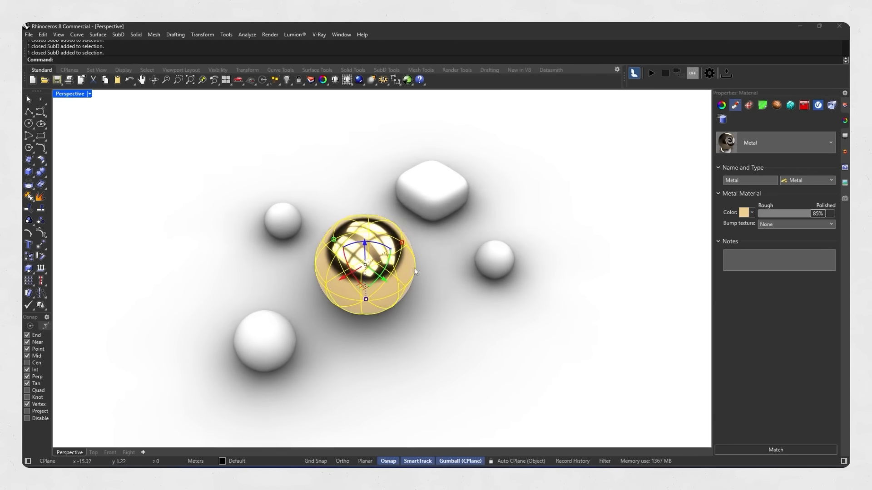
Lower the polish of the central sphere's Metal material to 72%
scroll(389, 262, up, 3)
right_drag(387, 262, 409, 264)
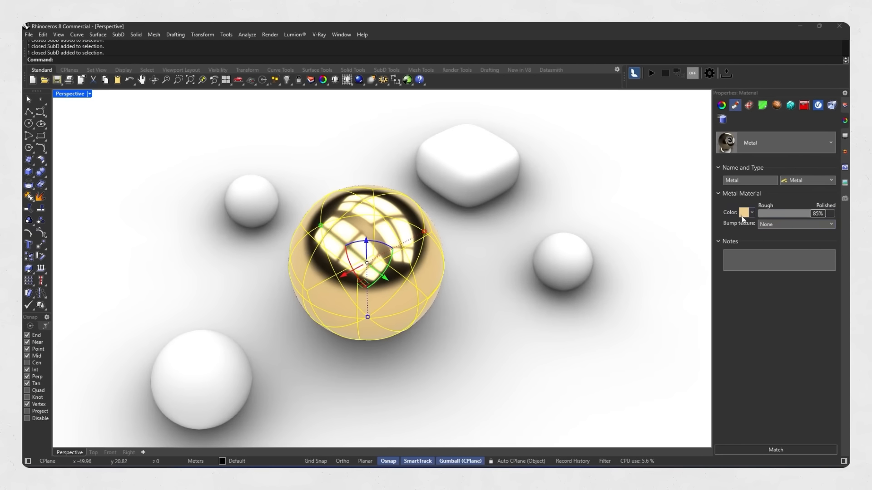
click(805, 214)
mouse_move(804, 217)
mouse_down()
mouse_move(784, 219)
mouse_move(831, 218)
mouse_move(805, 217)
mouse_up()
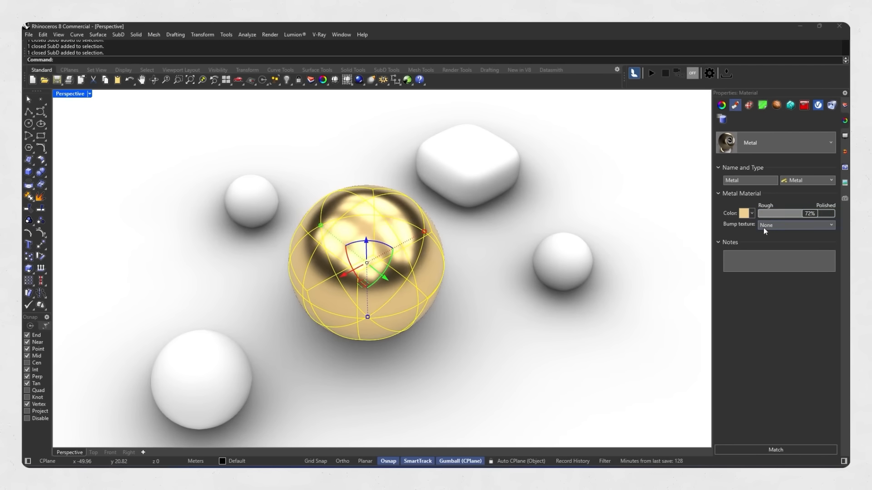
Try the Hatch bump texture on the Metal material, set it to Dots, and inspect the sphere's surface up close
click(781, 226)
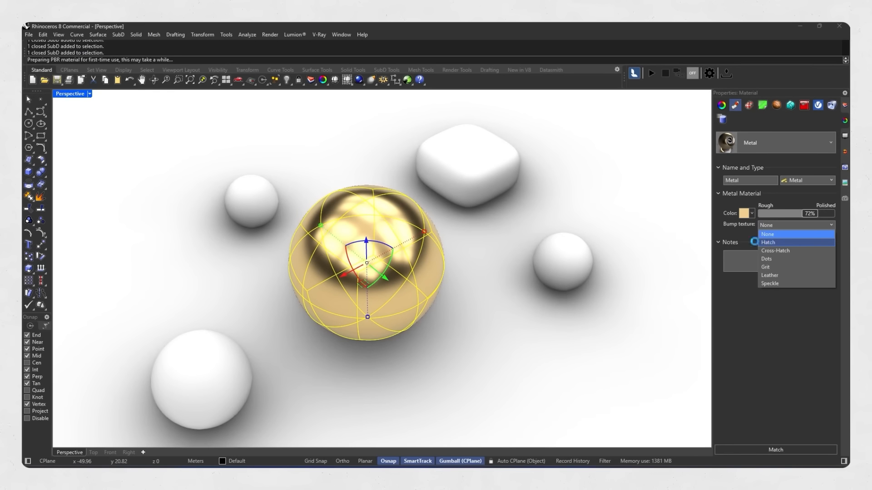
click(777, 242)
click(786, 227)
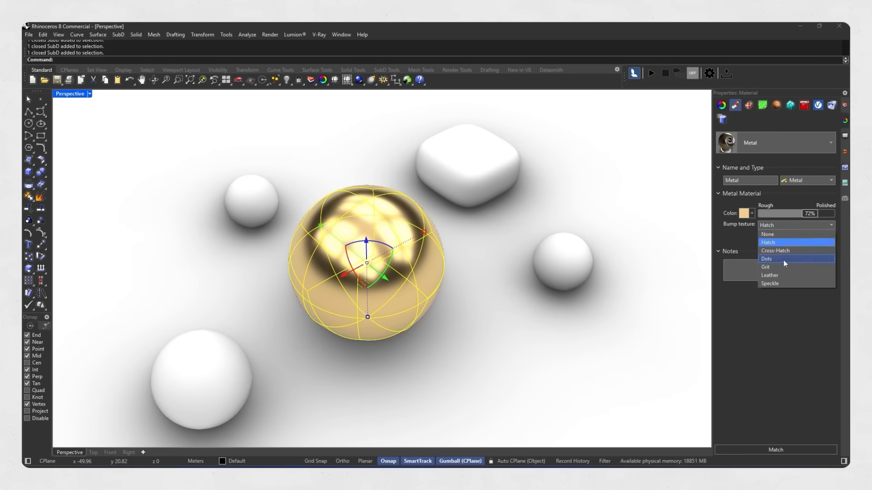
click(780, 260)
scroll(418, 244, up, 8)
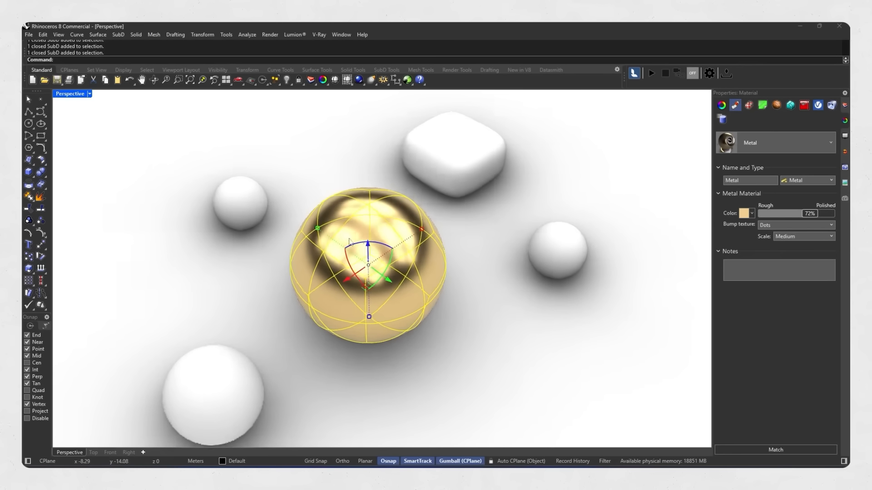
scroll(404, 204, down, 10)
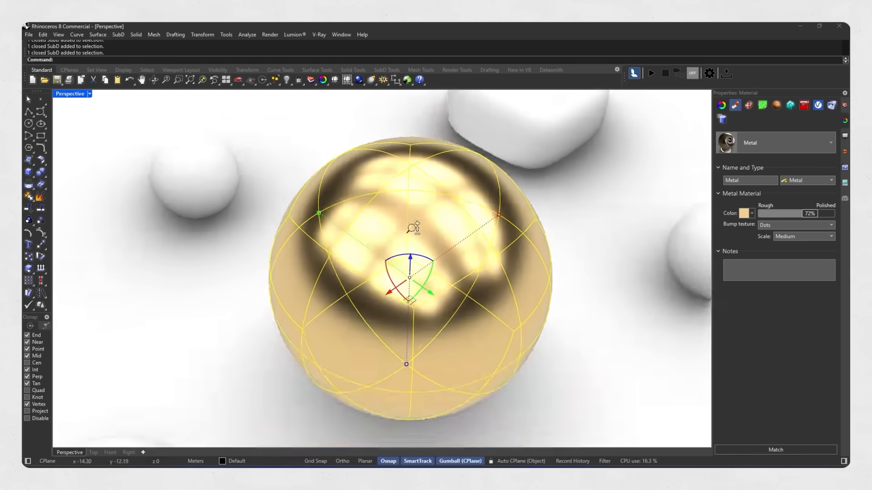
Assign a new Plastic material to the central SubD sphere and view it from another angle
click(749, 142)
click(763, 182)
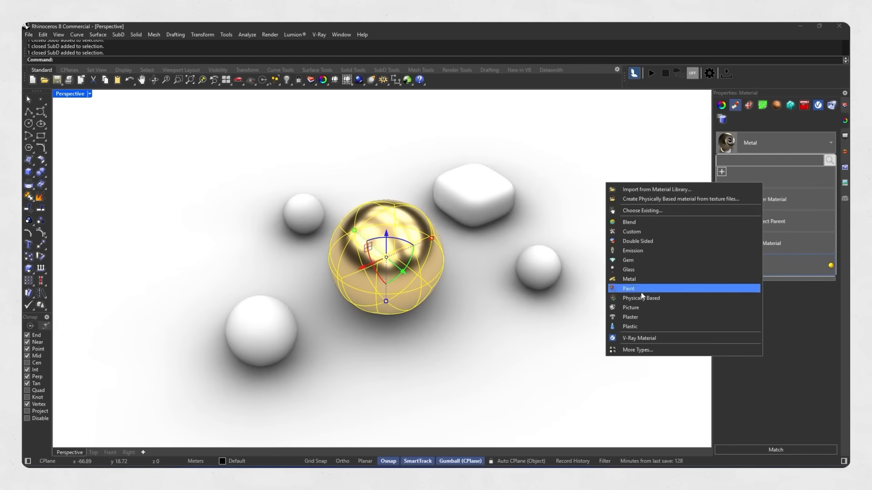
click(613, 327)
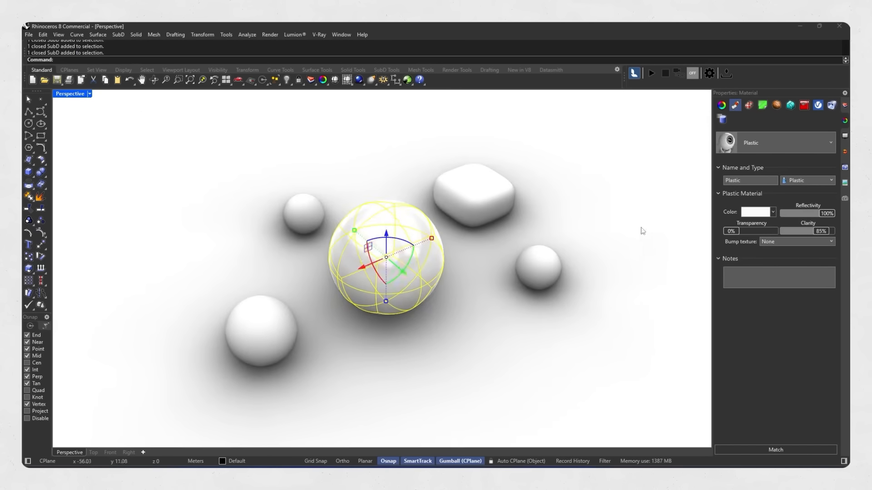
right_drag(484, 250, 401, 271)
click(452, 273)
click(403, 269)
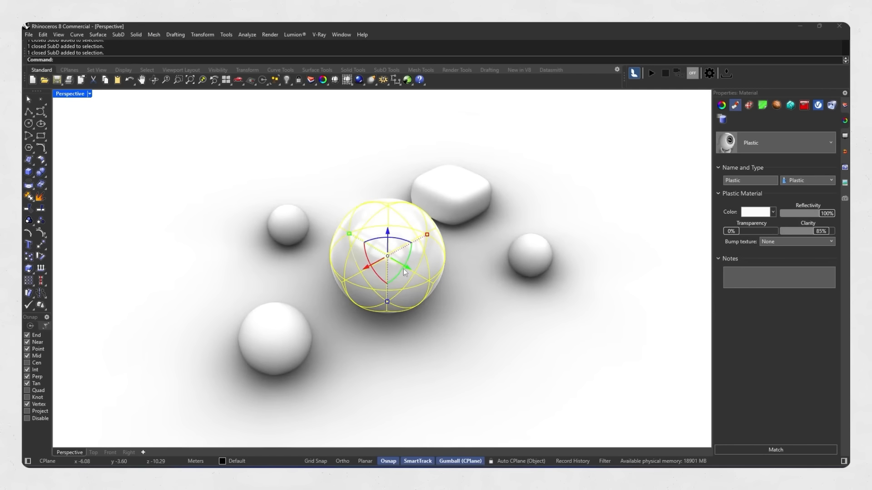
Set the Plastic material's color to a light pink and inspect the central sphere from another angle
click(767, 213)
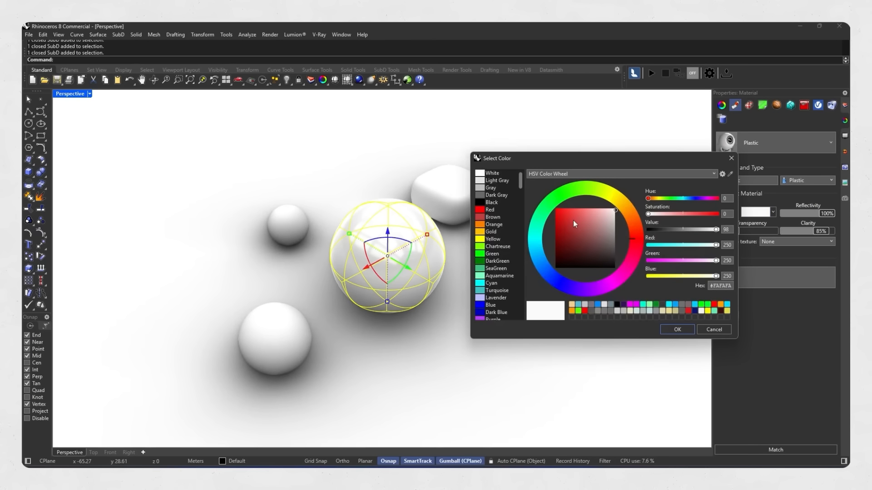
click(573, 226)
click(623, 270)
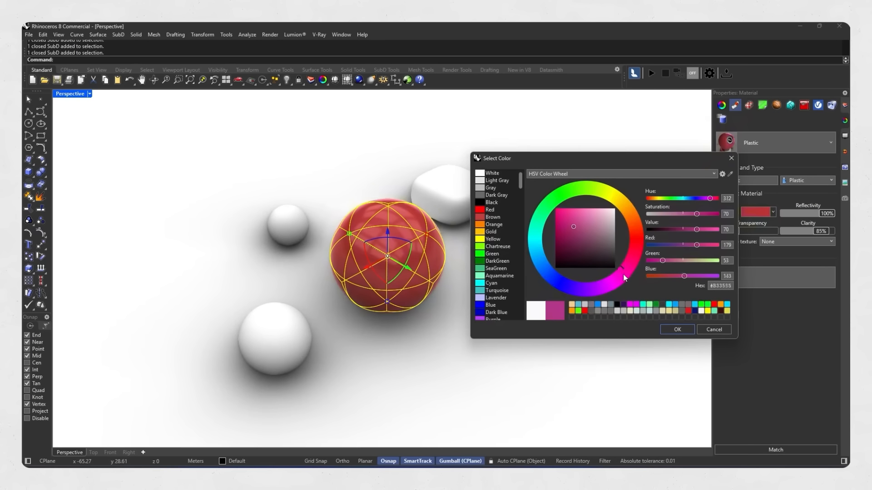
mouse_move(590, 239)
mouse_down()
mouse_move(560, 206)
mouse_move(585, 210)
mouse_up()
click(677, 330)
key(Escape)
right_drag(456, 297, 404, 282)
click(369, 248)
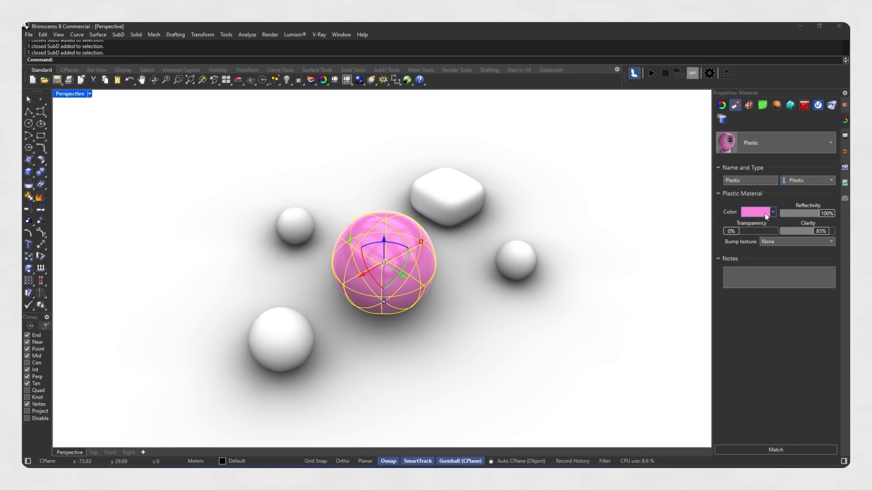
Set the Plastic material's clarity to 100% and try out its reflectivity and transparency settings
mouse_move(824, 214)
mouse_down()
mouse_move(802, 217)
mouse_move(841, 216)
mouse_move(798, 217)
mouse_move(841, 216)
mouse_move(802, 232)
mouse_move(835, 232)
mouse_up()
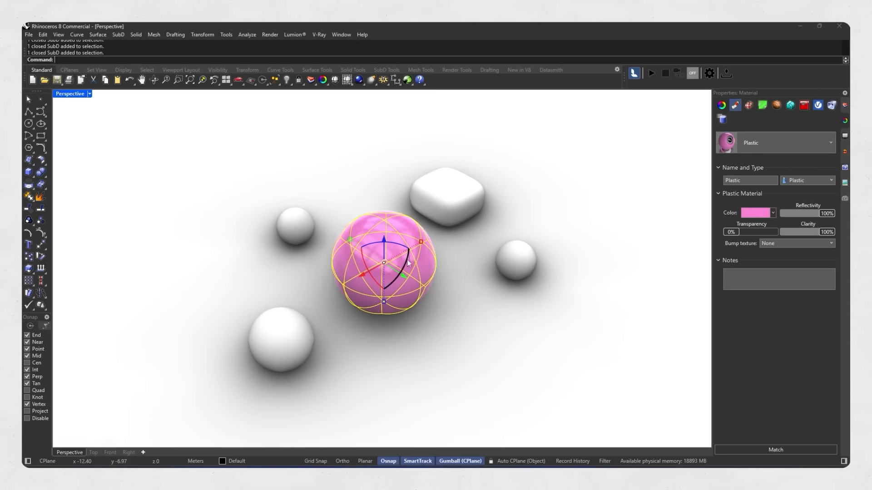
scroll(670, 244, up, 3)
drag(732, 232, 752, 239)
right_drag(530, 267, 542, 230)
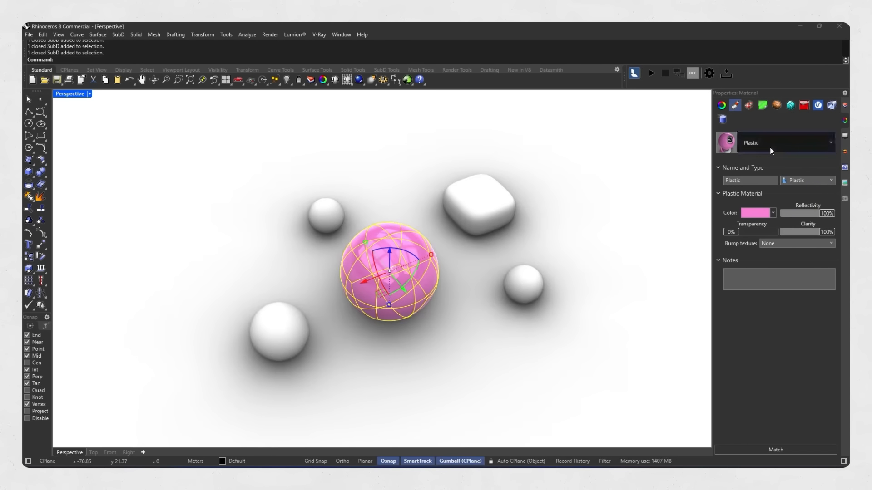
Assign a new Double Sided material to the central SubD sphere and view it from several angles
click(768, 144)
click(729, 172)
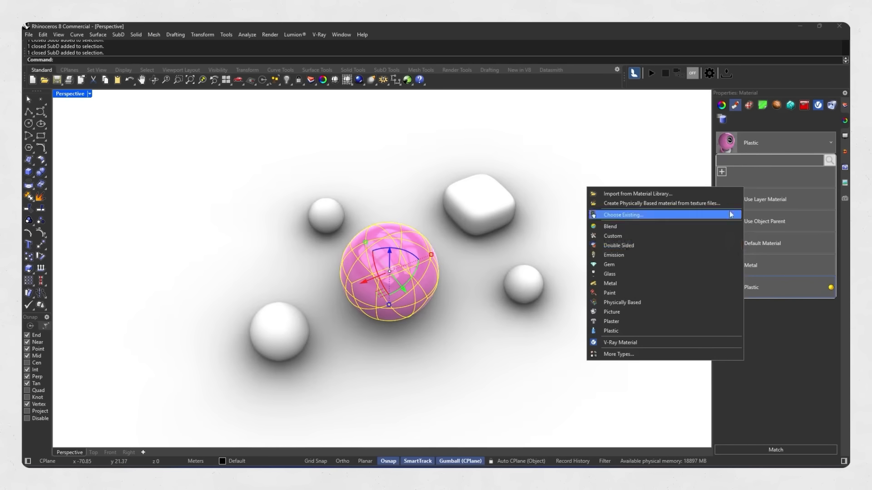
click(630, 245)
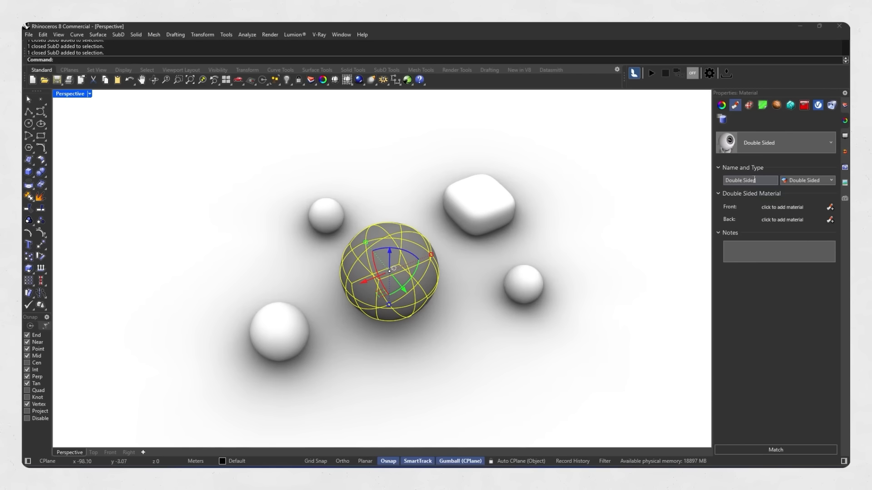
right_drag(488, 273, 491, 250)
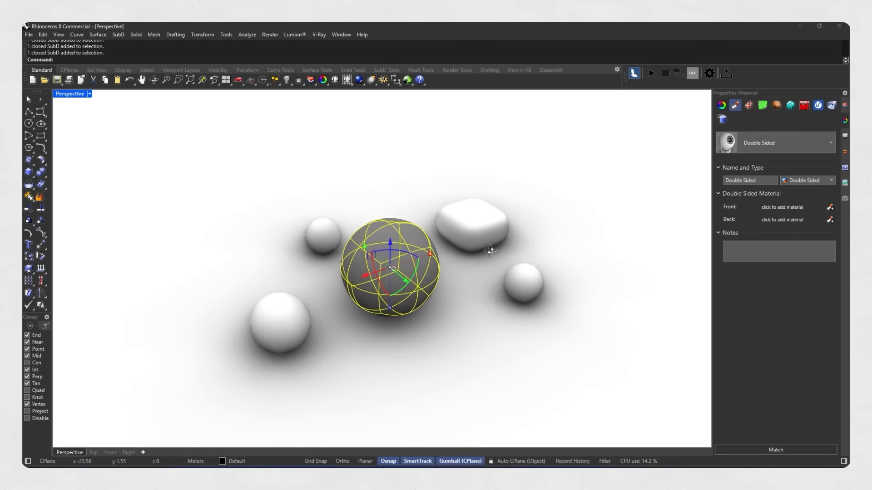
right_drag(490, 251, 490, 245)
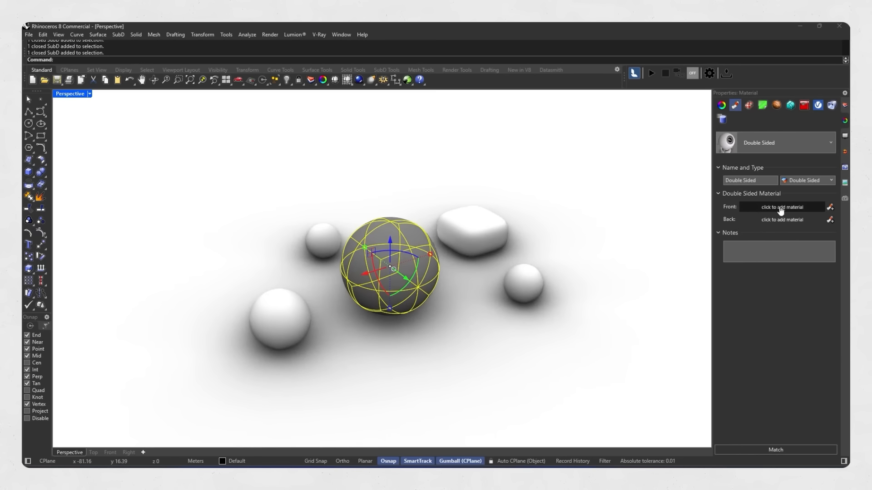
mouse_move(500, 264)
right_down()
mouse_move(488, 266)
mouse_move(510, 288)
mouse_move(509, 254)
mouse_move(501, 281)
right_up()
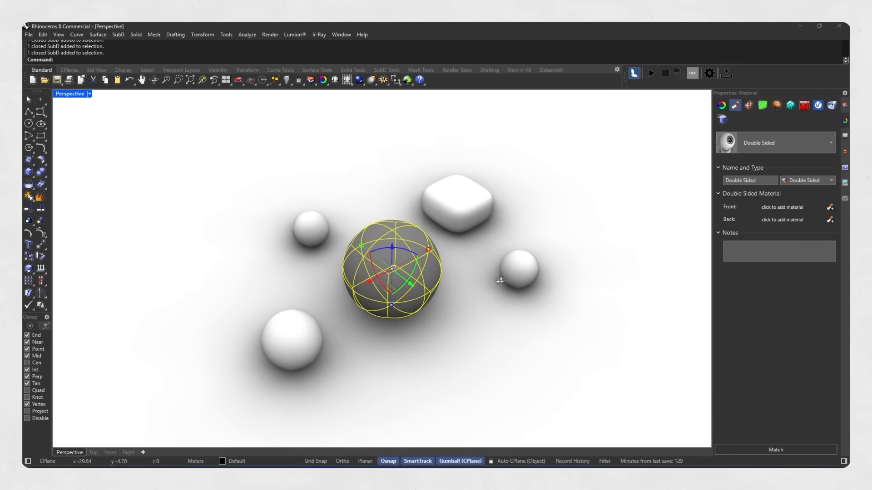
Use the existing Metal material for the front of the Double Sided material, sharing all settings
click(765, 211)
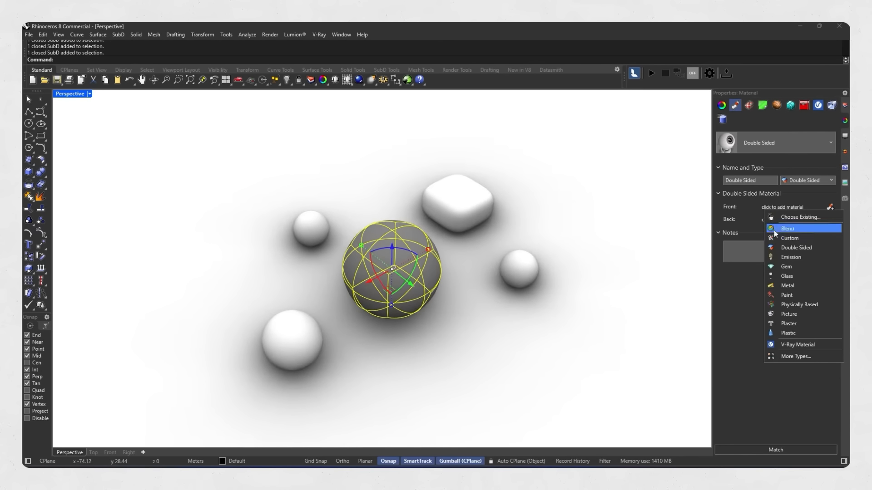
click(799, 217)
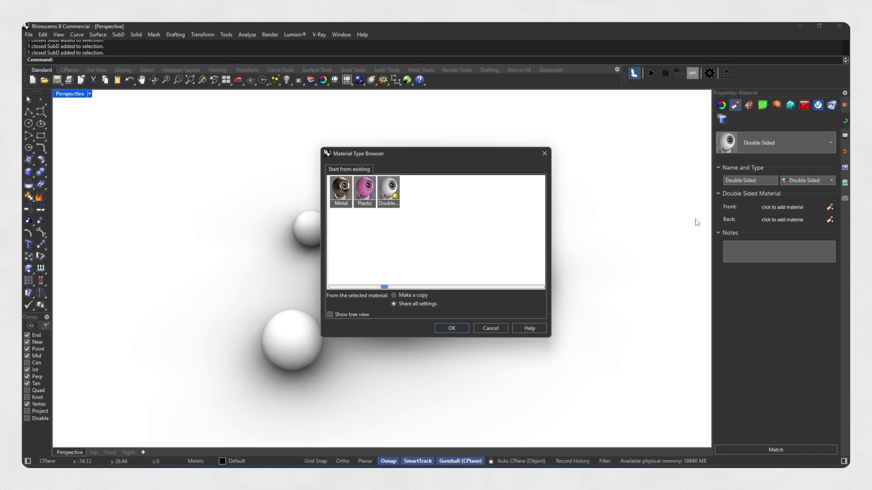
click(341, 190)
click(451, 327)
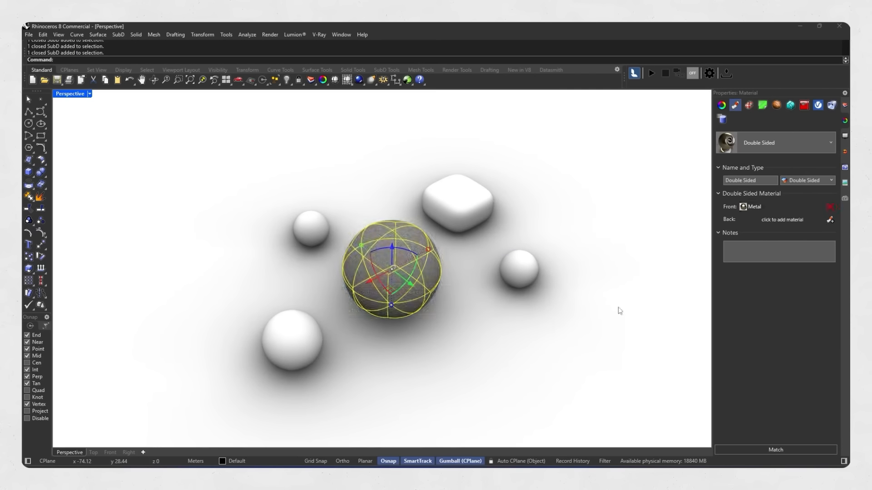
Use the existing Plastic material for the back of the Double Sided material, sharing all settings
click(769, 223)
click(789, 230)
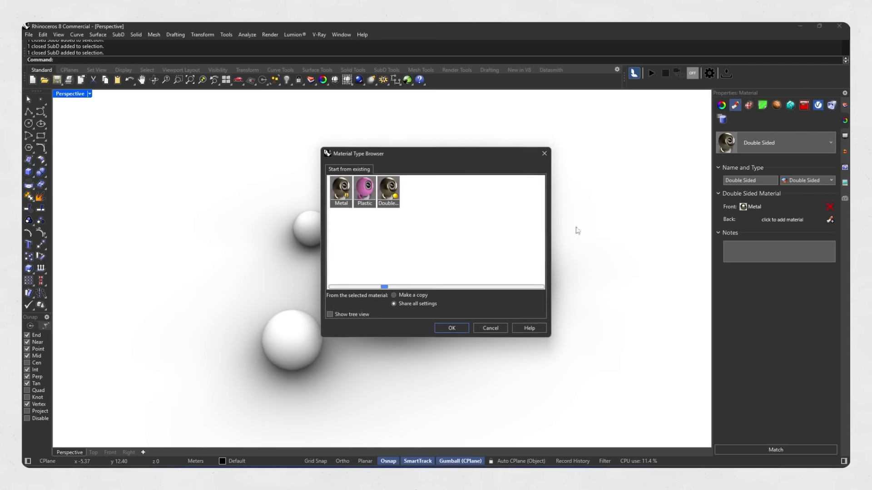
click(356, 192)
click(453, 329)
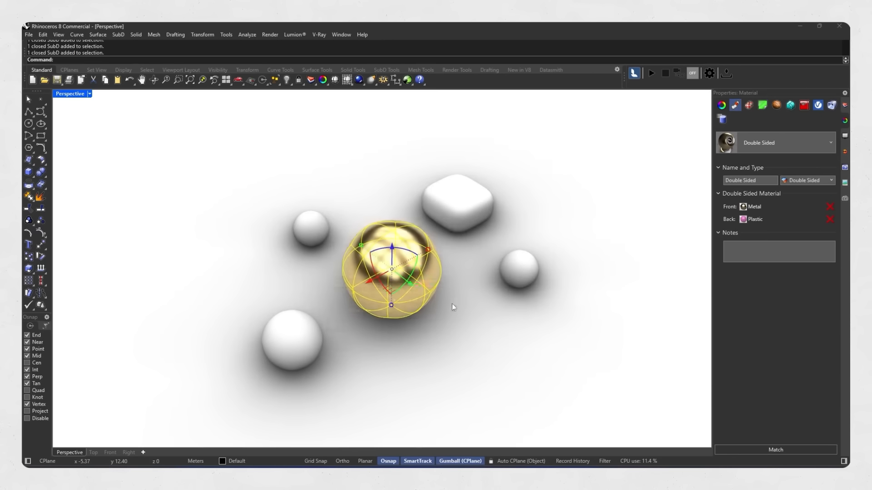
Delete several adjacent faces of the central SubD sphere and inspect the back material on its inside
ctrl+shift+click(401, 284)
key(Delete)
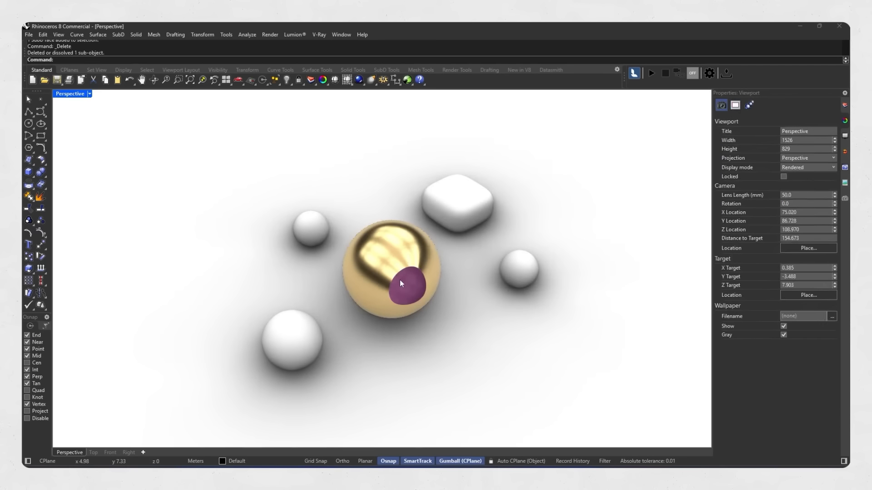
ctrl+shift+click(429, 274)
key(Delete)
right_drag(402, 282, 394, 257)
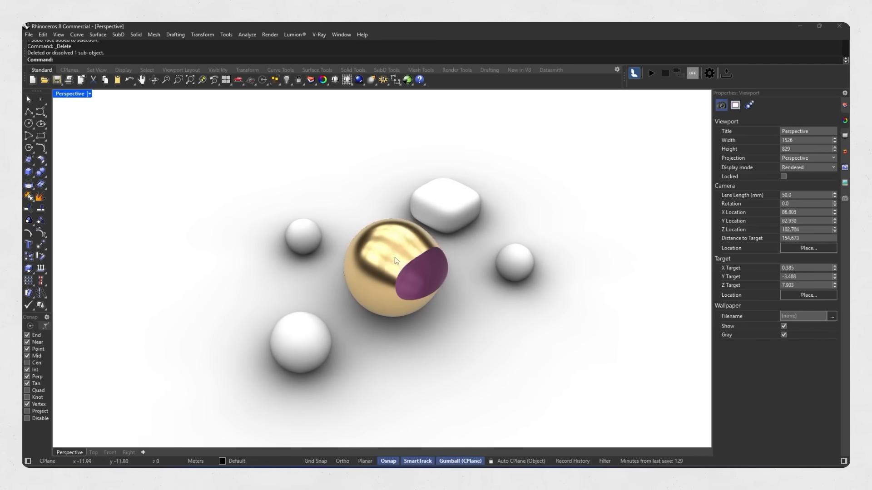
ctrl+shift+click(426, 253)
ctrl+shift+click(425, 253)
key(Delete)
right_drag(427, 251, 309, 250)
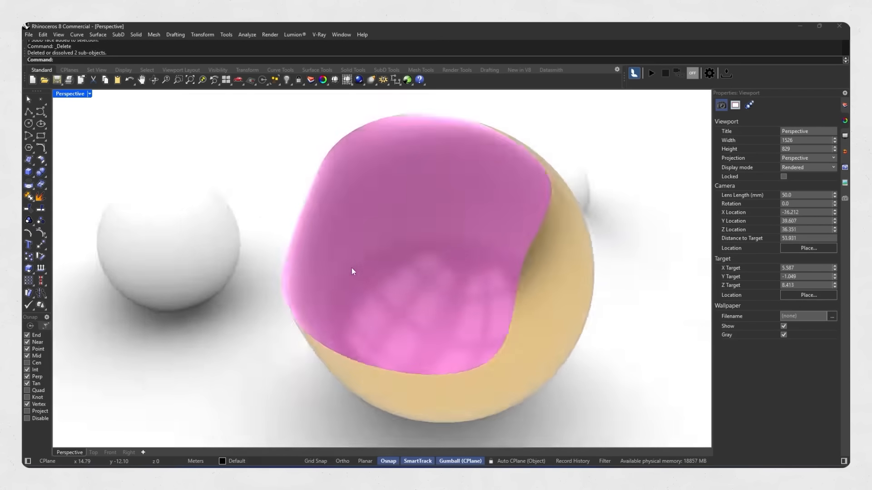
mouse_move(354, 271)
right_down()
mouse_move(374, 288)
mouse_move(463, 272)
mouse_move(468, 263)
mouse_move(362, 285)
right_up()
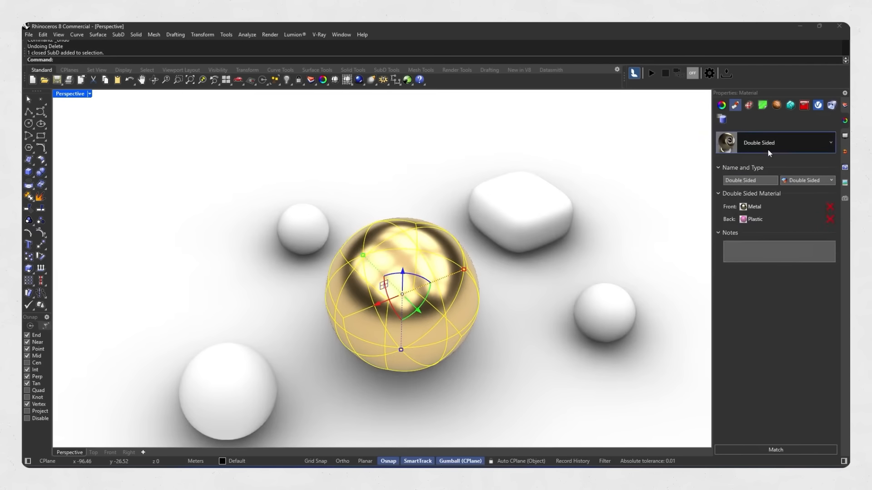
Assign a new Emission material to the central SubD sphere
click(769, 150)
right_click(757, 177)
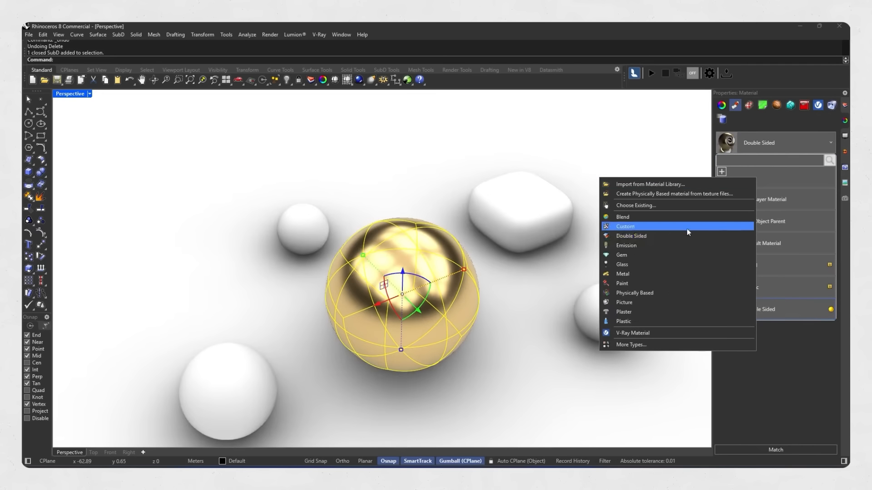
click(623, 244)
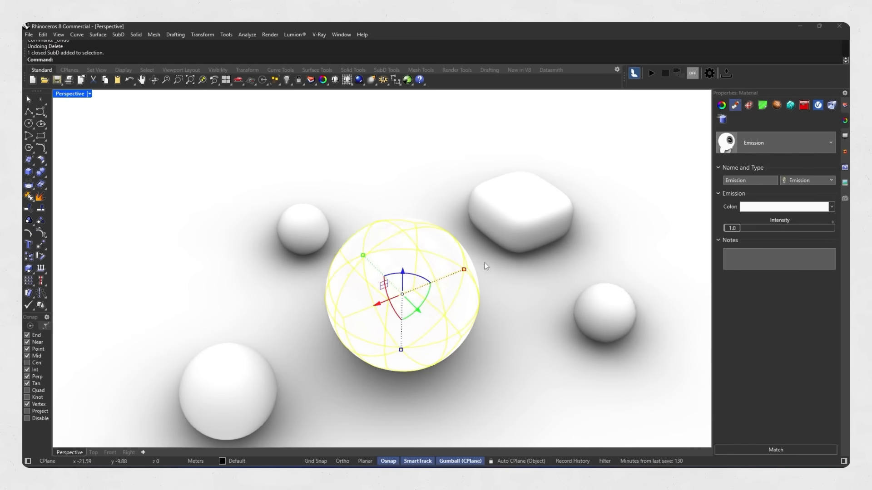
shift+right_drag(484, 263, 480, 257)
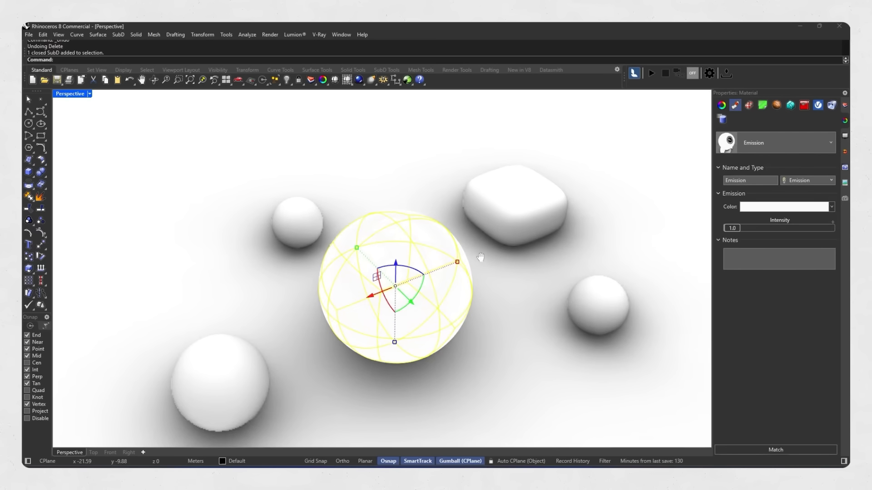
Preview the Emission material on the central sphere in Raytraced display mode
scroll(481, 258, down, 3)
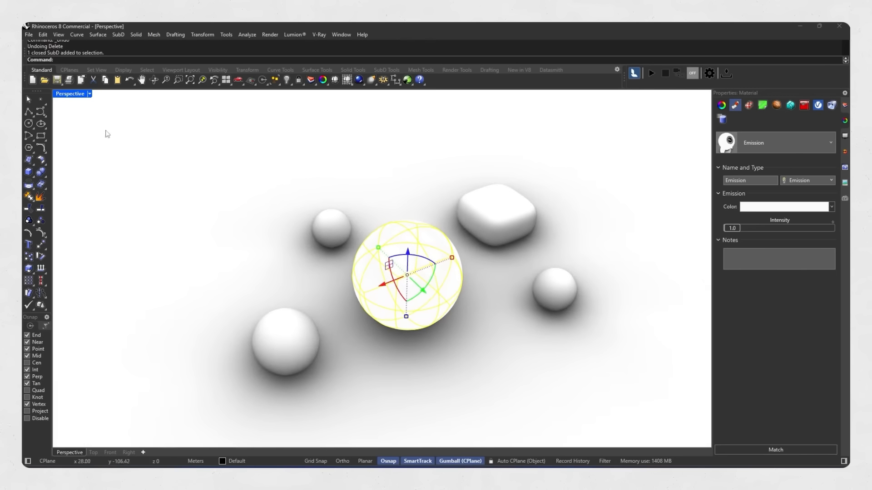
click(90, 94)
click(91, 214)
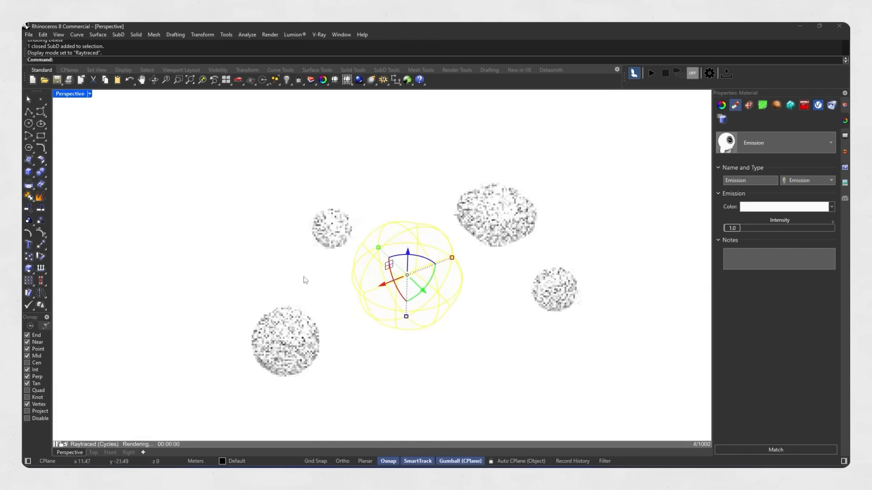
right_drag(340, 267, 313, 272)
Switch to Shaded display mode and draw a large corner-to-corner plane on the ground around all the SubD objects
middle_click(313, 272)
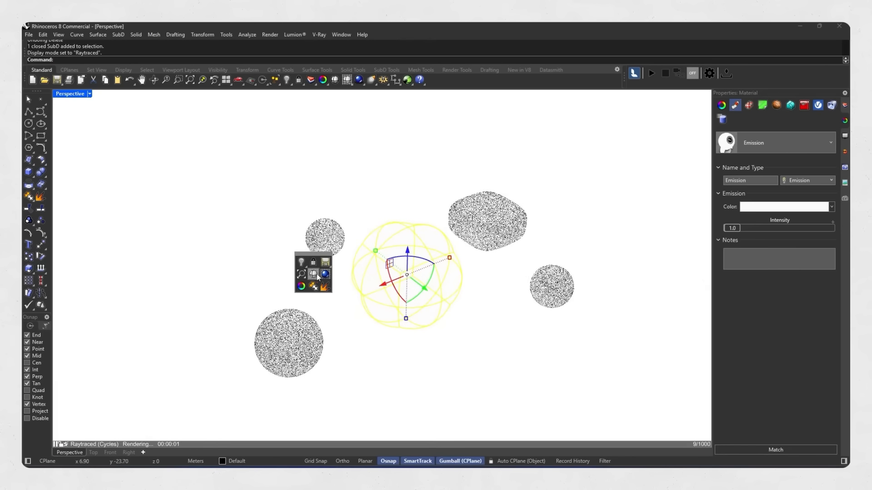
click(313, 270)
click(32, 163)
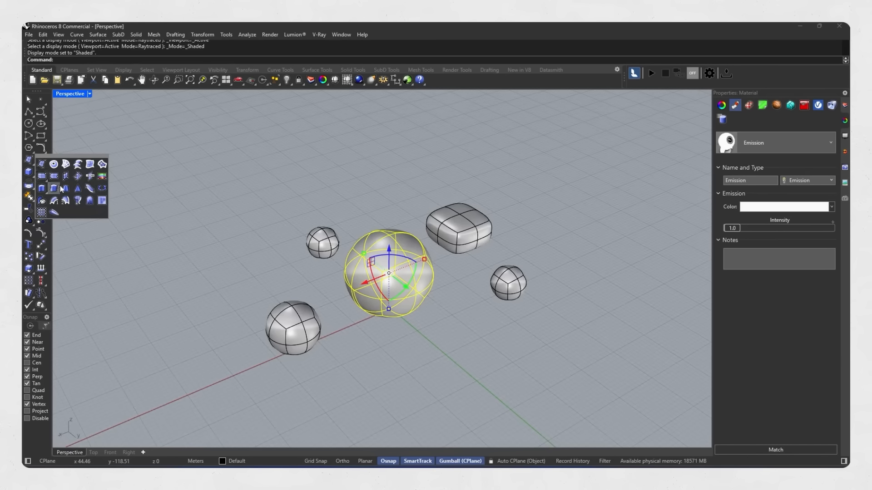
click(41, 178)
scroll(594, 172, down, 2)
click(514, 118)
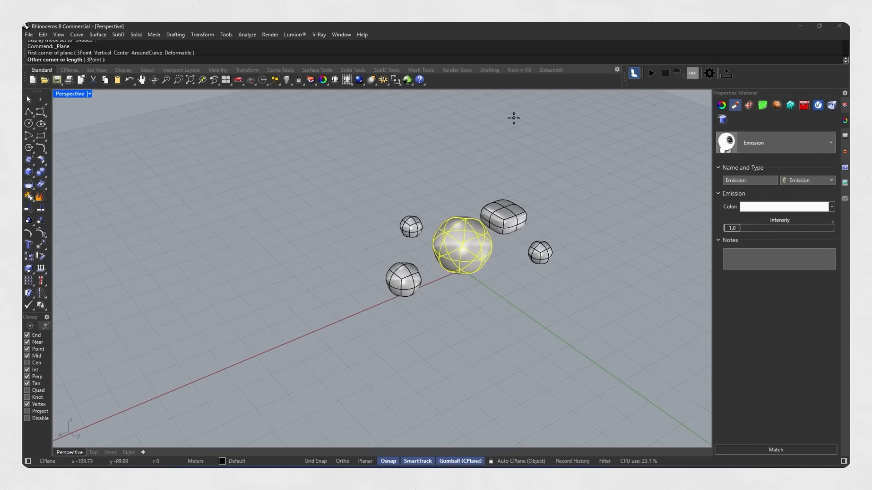
click(419, 442)
scroll(483, 262, up, 4)
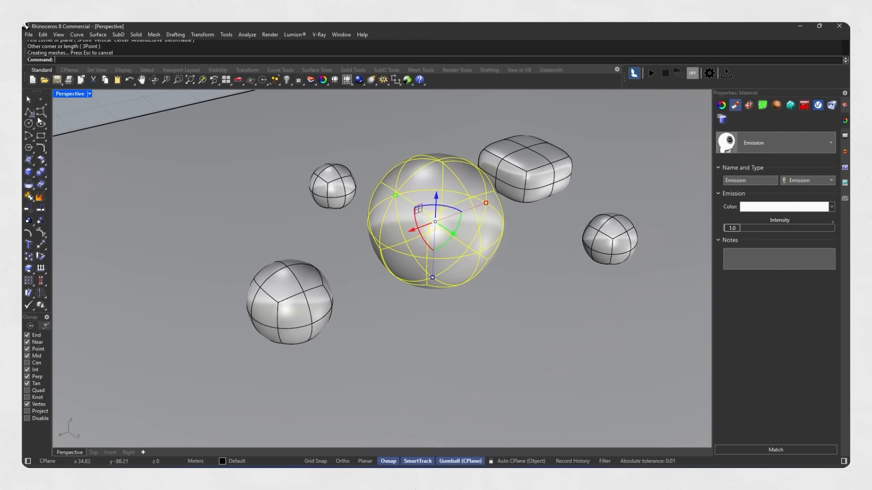
Return the viewport to Raytraced display mode and set the Emission material's color to bright yellow
click(89, 94)
click(85, 221)
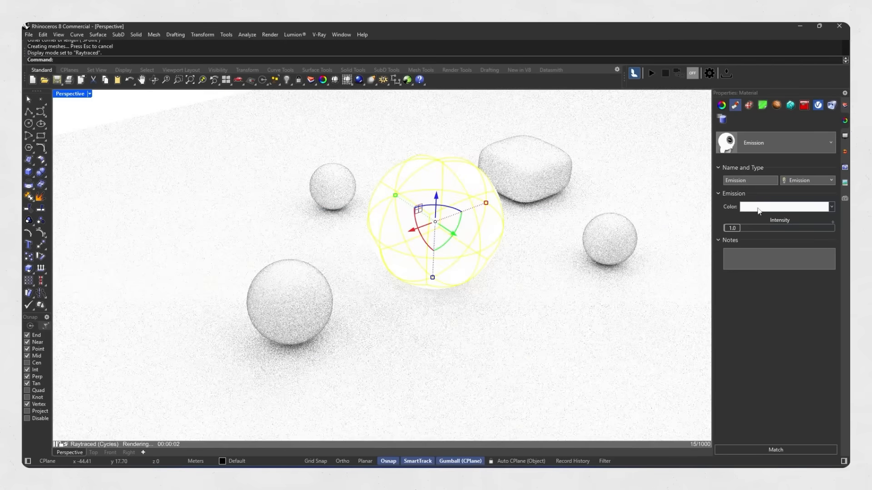
click(758, 209)
click(614, 197)
click(562, 209)
click(677, 332)
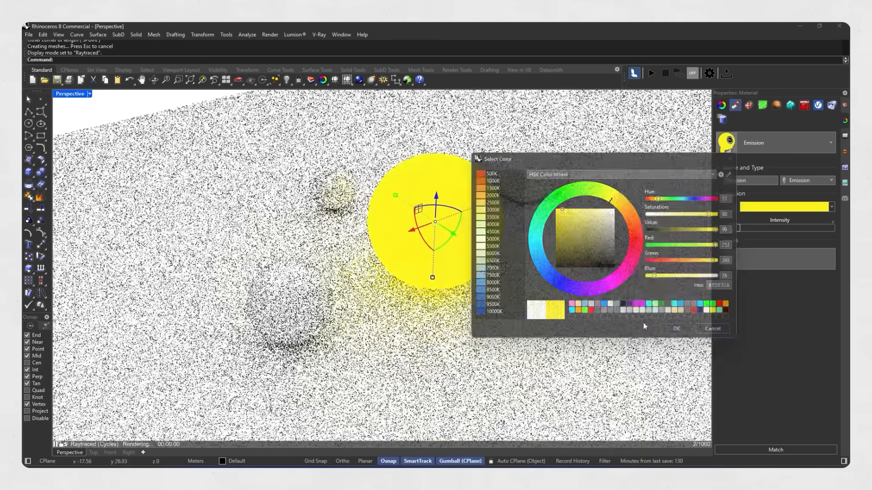
Set the Emission material's intensity to 10 and view the glow around the sphere
right_drag(425, 270, 473, 275)
scroll(494, 231, up, 2)
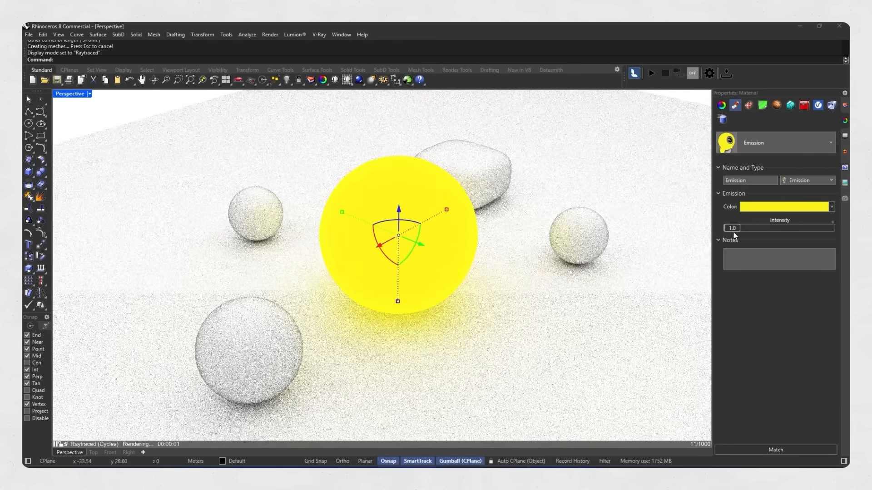
text(10)
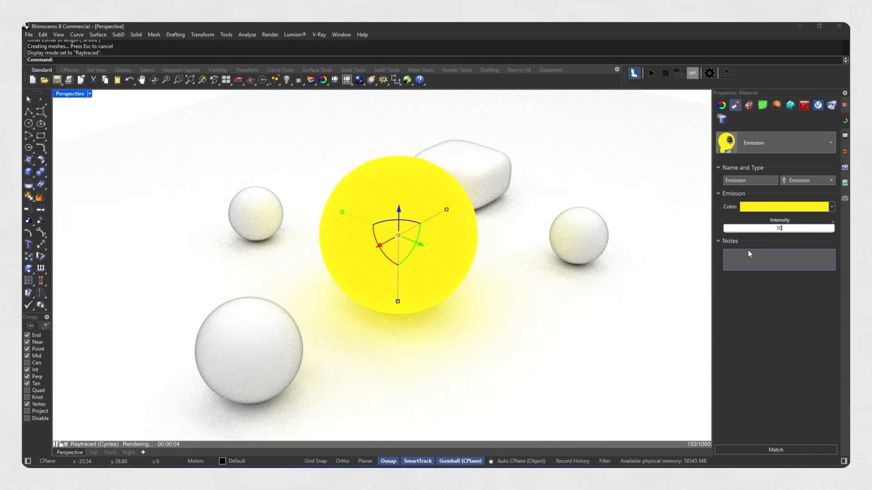
key(Return)
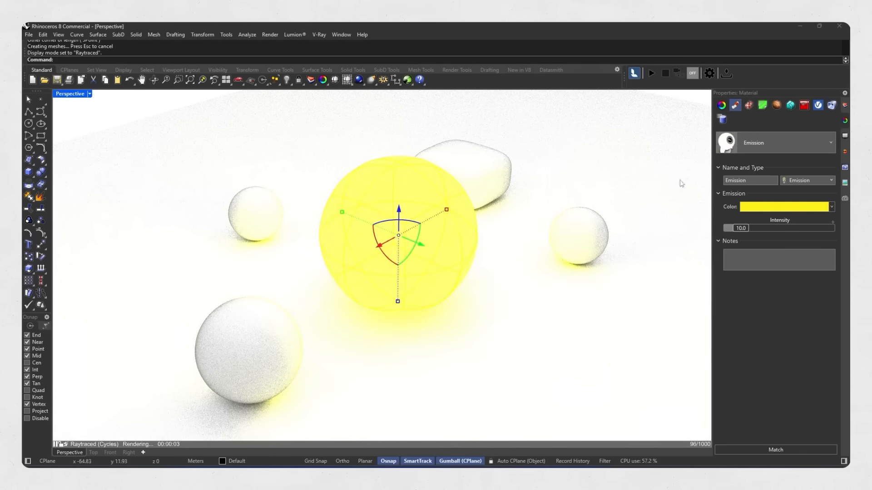
Switch the viewport to Rendered display mode and assign a new Blend material to the central sphere
middle_click(638, 181)
click(649, 181)
click(772, 149)
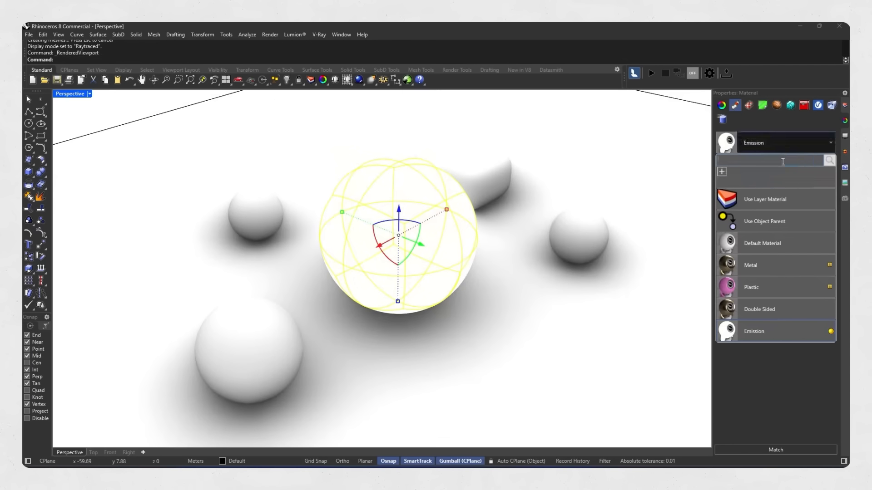
click(722, 172)
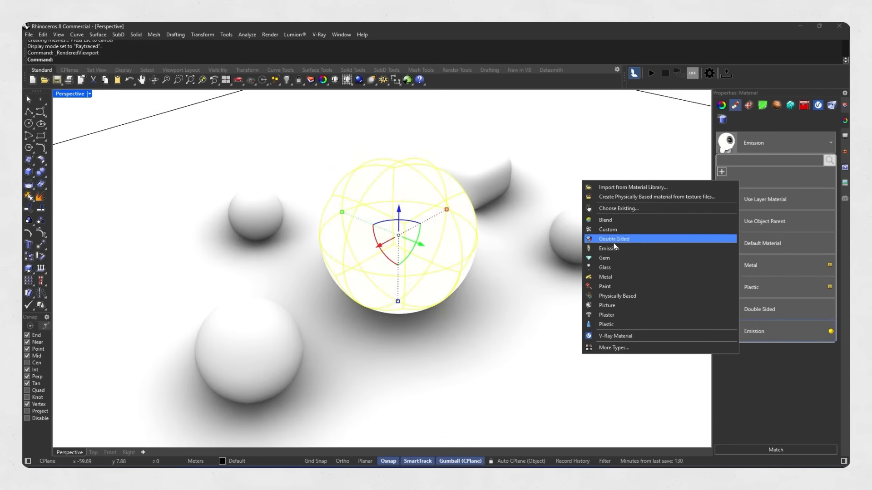
click(609, 220)
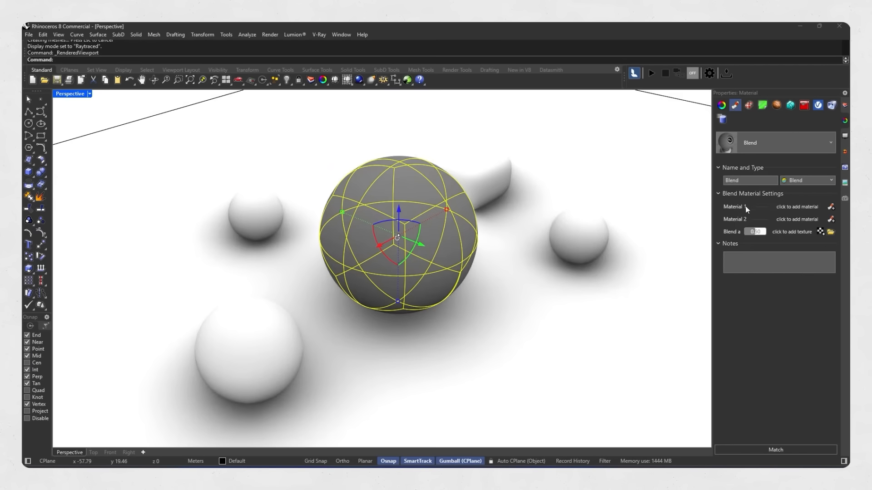
Use the existing Metal as Material 1 and the existing Plastic as Material 2 of the Blend, sharing all settings
click(783, 208)
click(729, 211)
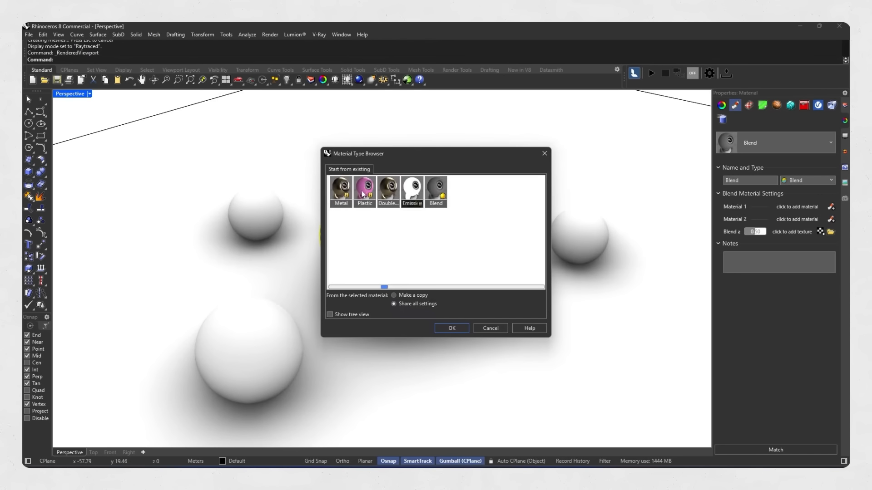
click(339, 191)
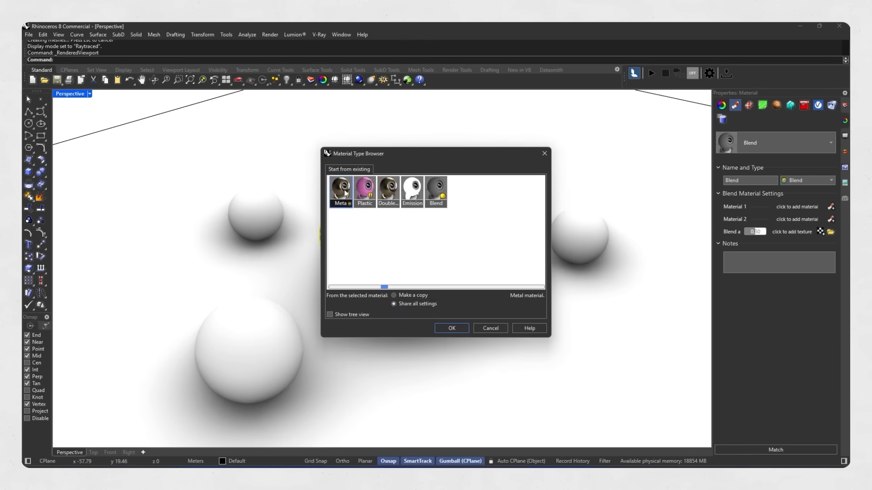
double_click(345, 189)
click(788, 219)
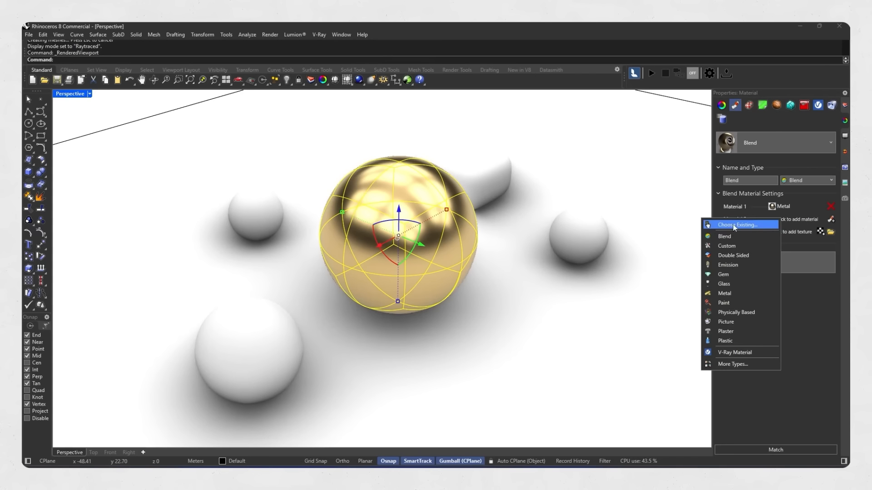
click(734, 226)
double_click(365, 190)
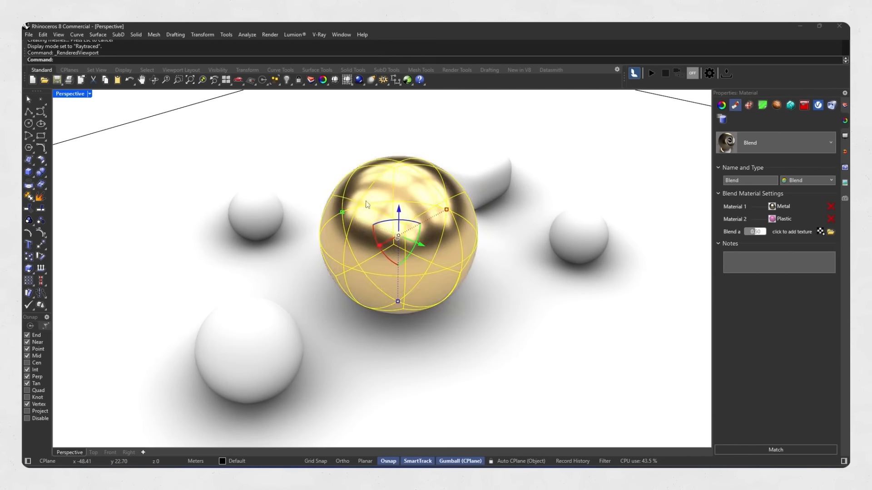
Add the dr_4 image as the Blend material's blend texture and set the blend amount to 0.40
drag(755, 233, 752, 235)
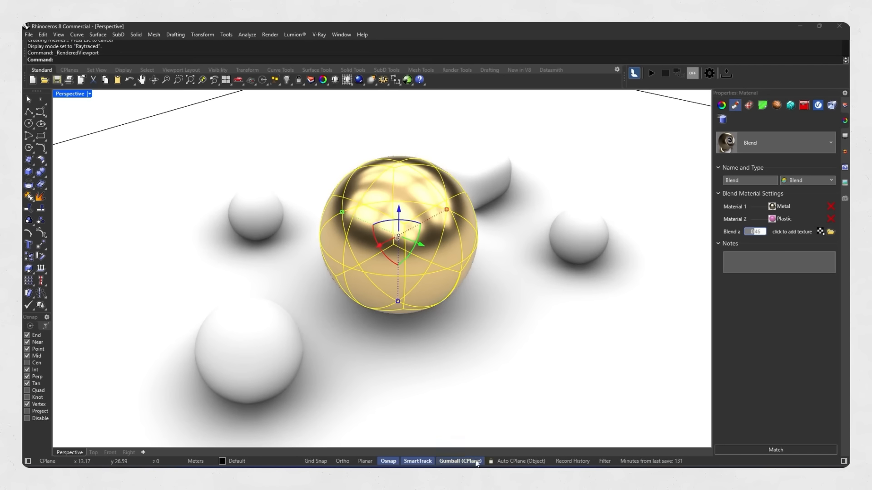
click(464, 443)
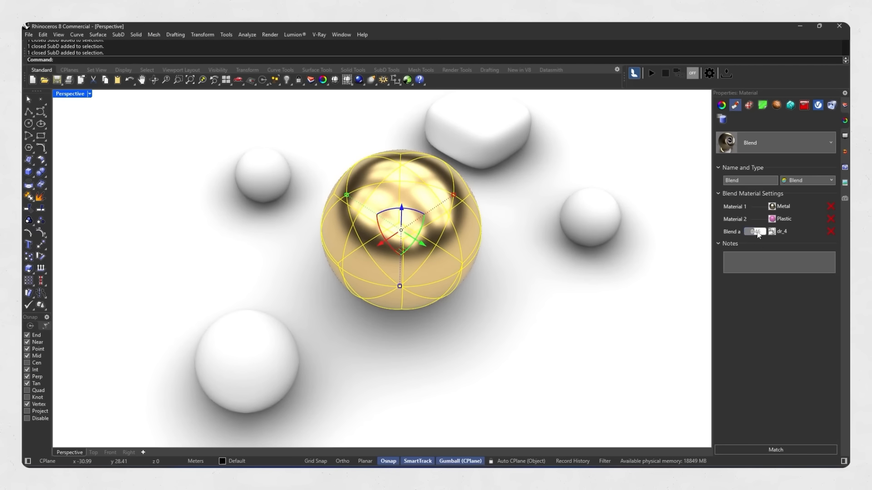
drag(756, 232, 752, 231)
Inspect the Blend material on the central sphere from several angles, both selected and deselected
right_drag(443, 286, 480, 258)
click(471, 288)
click(538, 127)
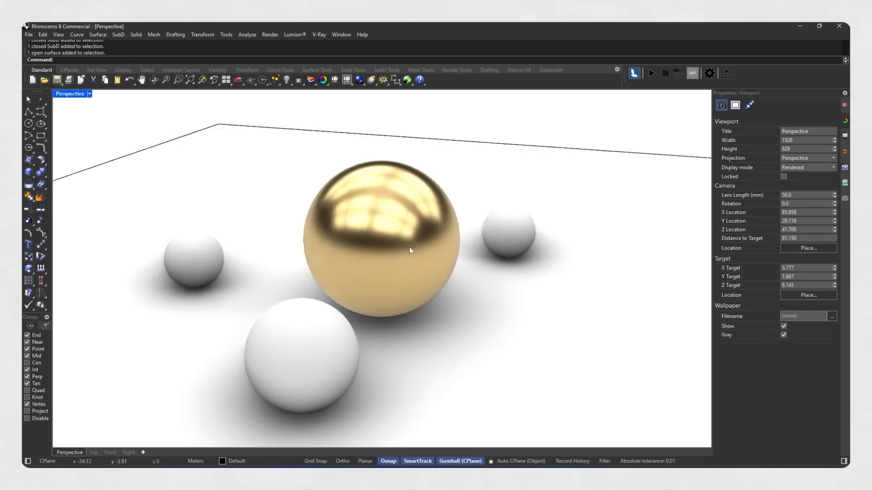
right_drag(410, 250, 413, 271)
click(394, 291)
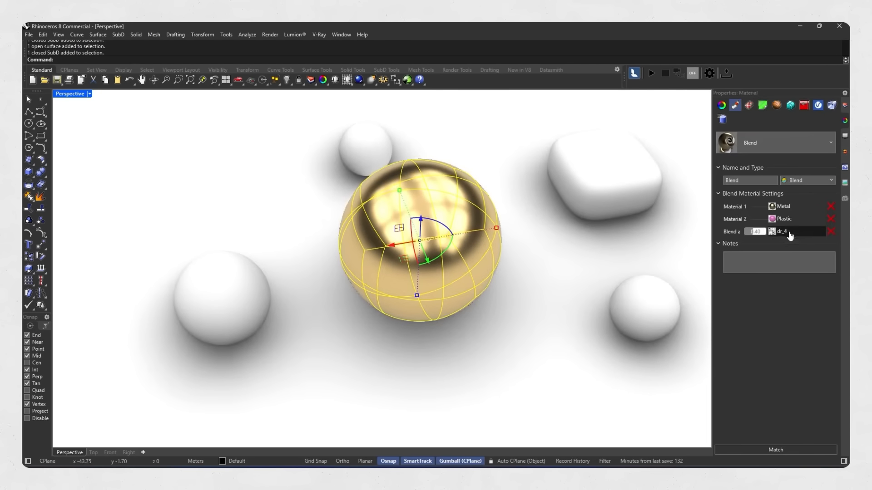
click(790, 235)
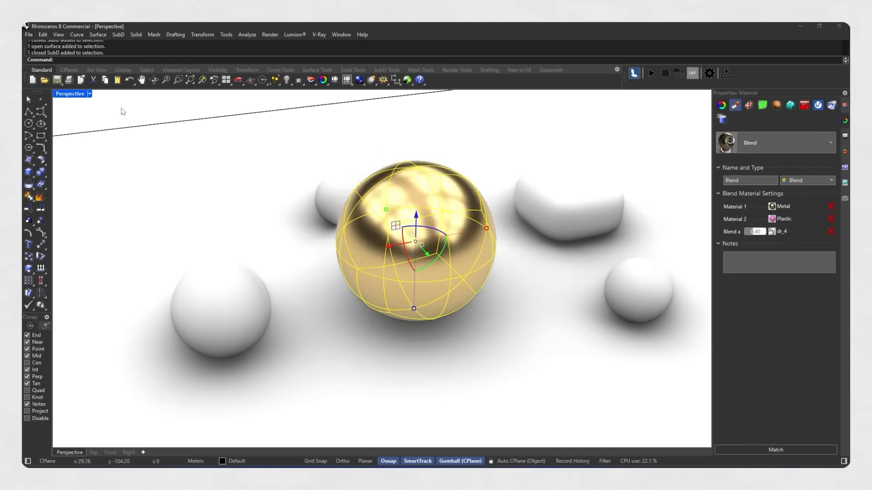
click(123, 112)
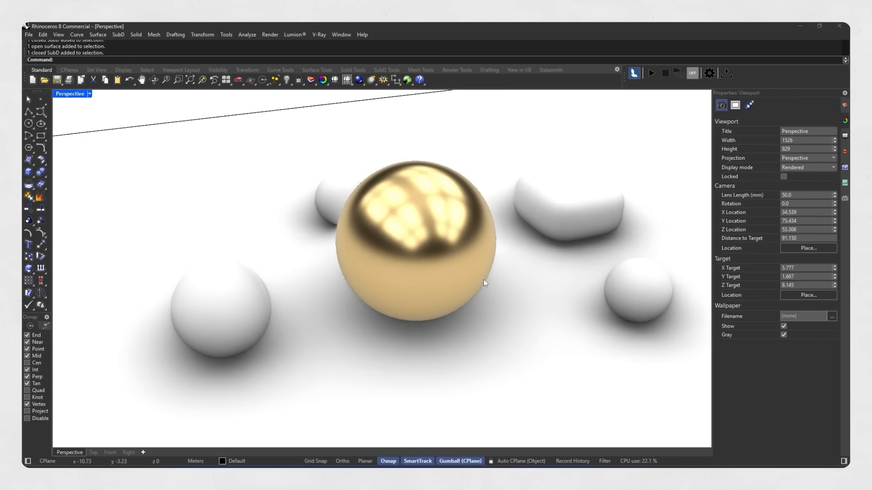
Assign a new Custom material to the central SubD sphere
click(418, 289)
click(746, 139)
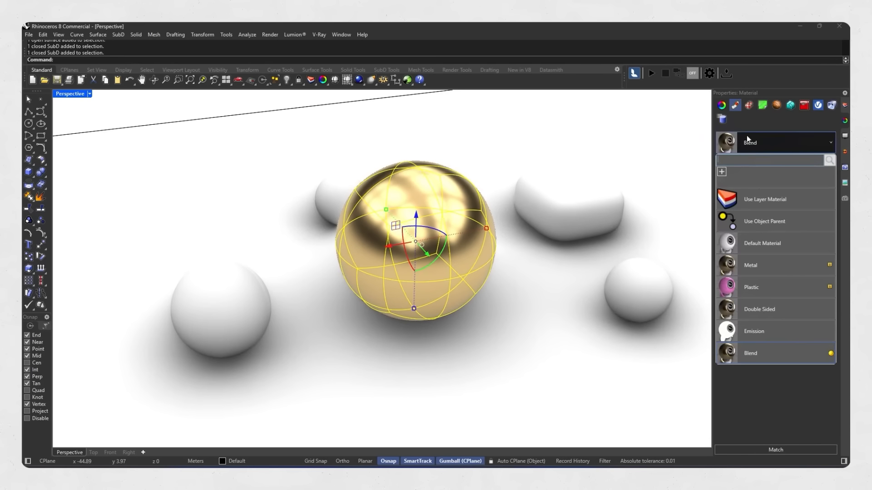
click(756, 181)
click(625, 228)
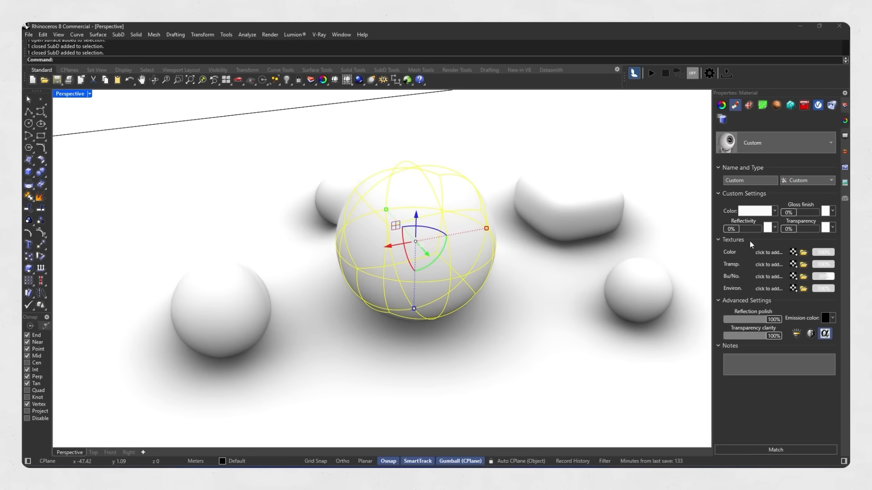
Set the Custom material's color to bright blue
click(758, 212)
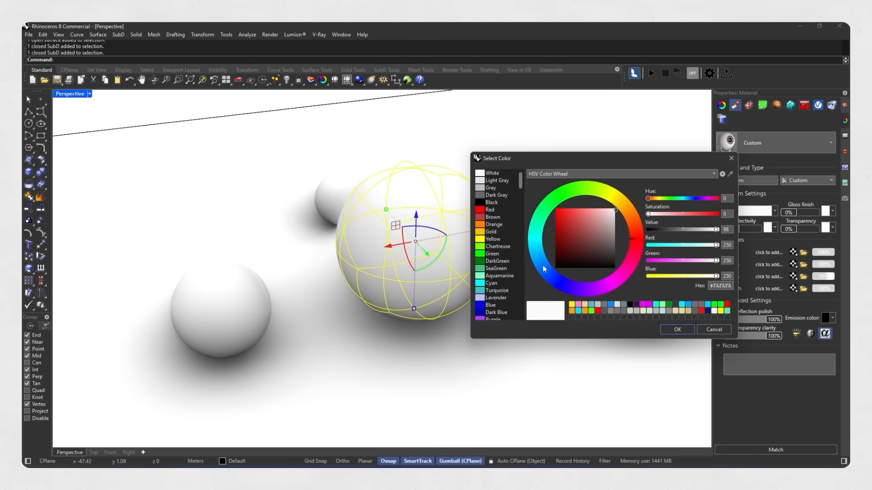
click(537, 257)
click(556, 211)
click(677, 330)
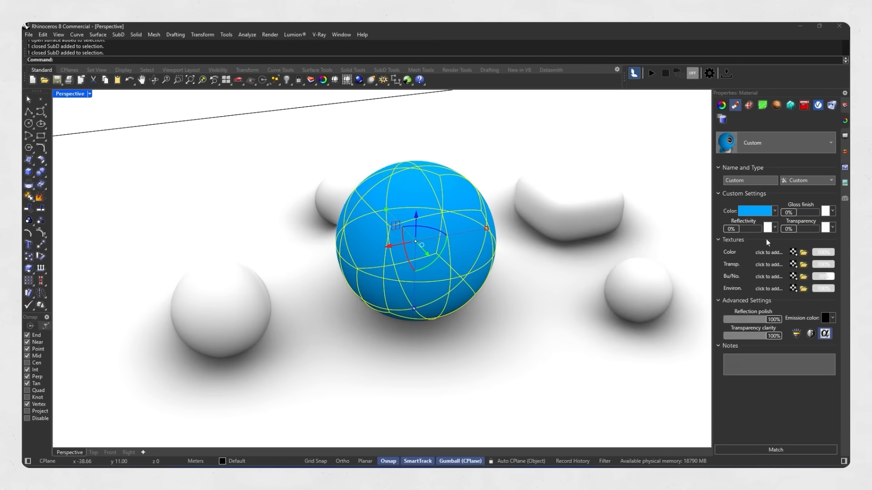
Set the Custom material's reflectivity to 49% and its gloss finish to 76%
drag(735, 231, 743, 234)
right_drag(592, 248, 599, 252)
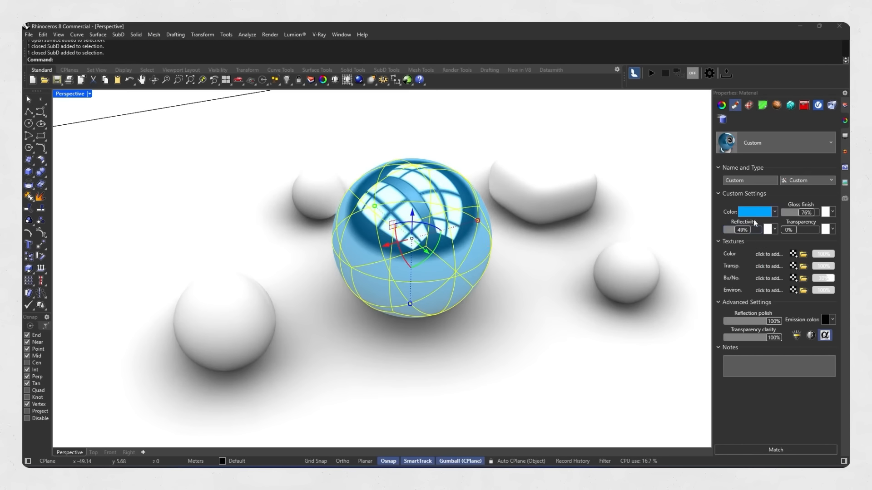
mouse_move(775, 322)
mouse_down()
mouse_move(754, 325)
mouse_move(780, 322)
mouse_up()
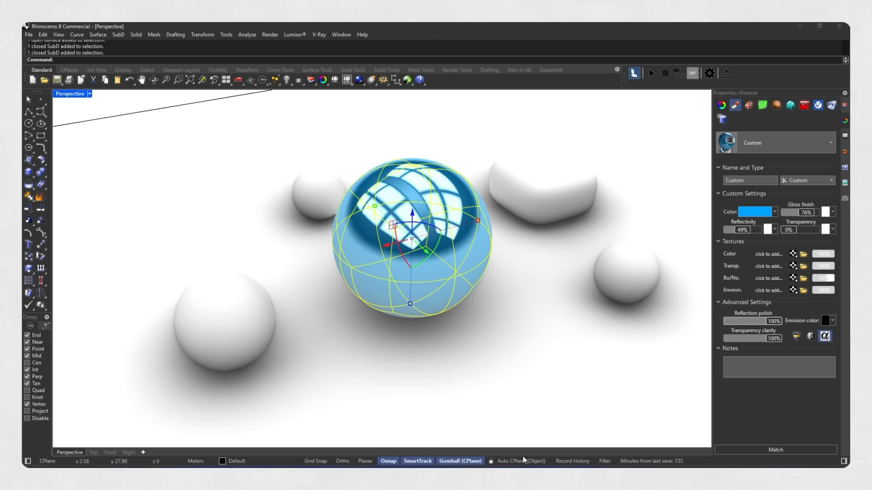
Load a grey image file as the Custom material's color texture
mouse_move(467, 466)
click(467, 444)
drag(214, 248, 729, 221)
Deselect the central sphere and examine its textured Custom material from several angles and distances
right_drag(233, 168, 273, 172)
click(274, 172)
right_drag(379, 255, 469, 243)
key(Escape)
right_drag(399, 246, 362, 260)
scroll(420, 274, down, 8)
right_drag(420, 274, 455, 279)
scroll(389, 227, up, 4)
scroll(389, 228, down, 1)
right_drag(388, 226, 391, 249)
scroll(400, 256, down, 1)
shift+right_drag(395, 261, 392, 266)
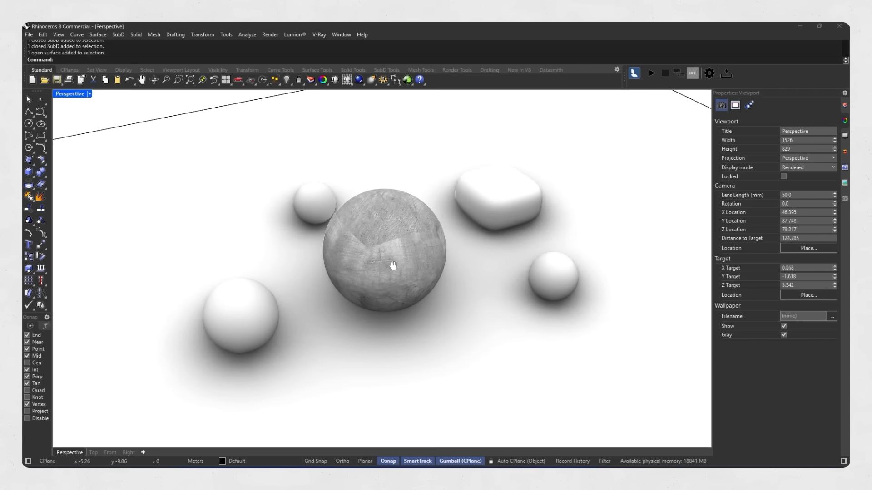
Assign the Metal material to the rounded box and open the material choices for the small sphere nearest it
click(526, 221)
click(781, 143)
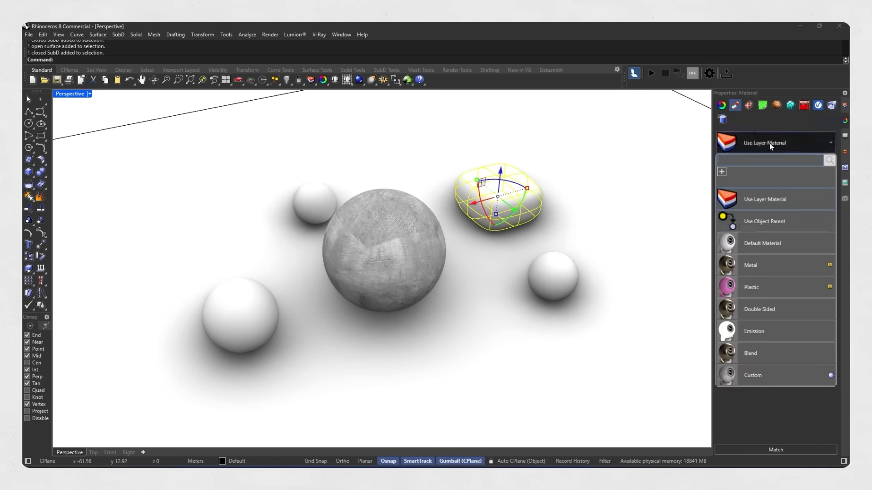
click(757, 270)
click(563, 288)
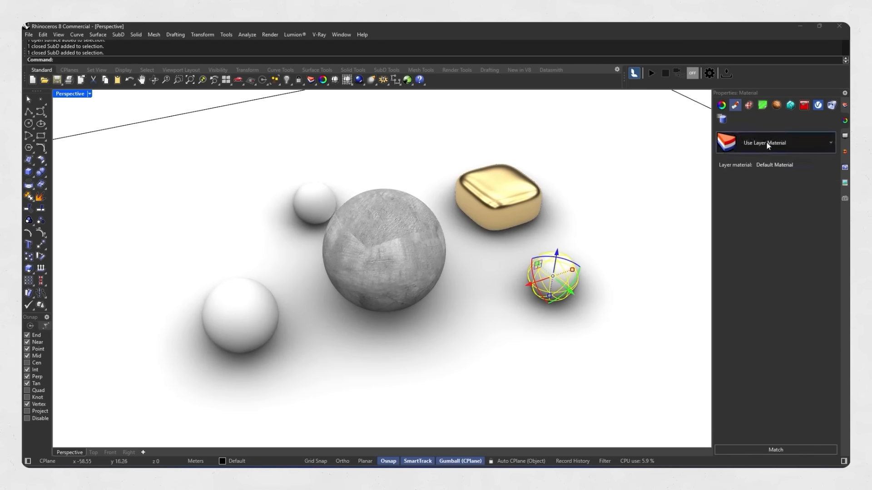
click(727, 144)
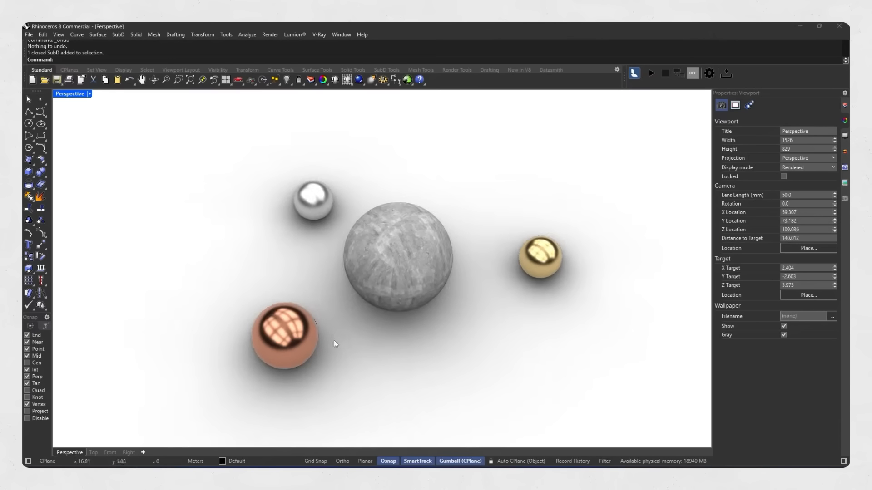
Select the central textured sphere and show its texture mapping properties
right_drag(381, 316, 388, 305)
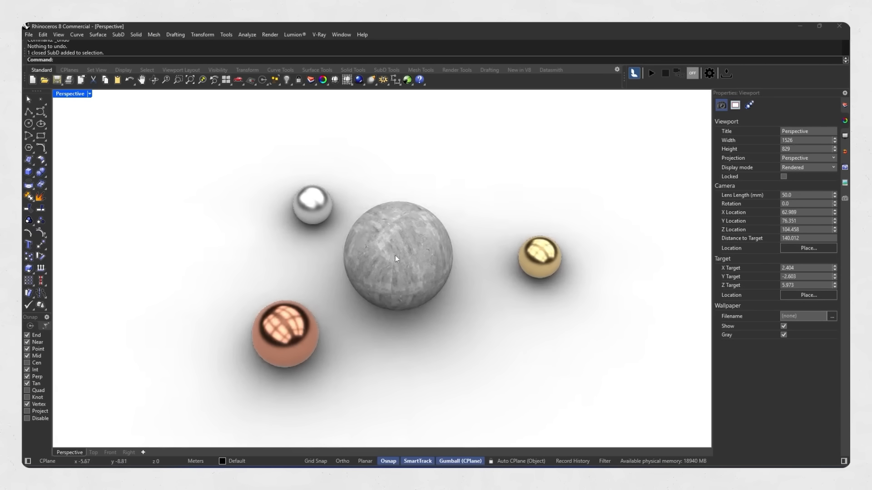
scroll(395, 255, up, 4)
click(428, 257)
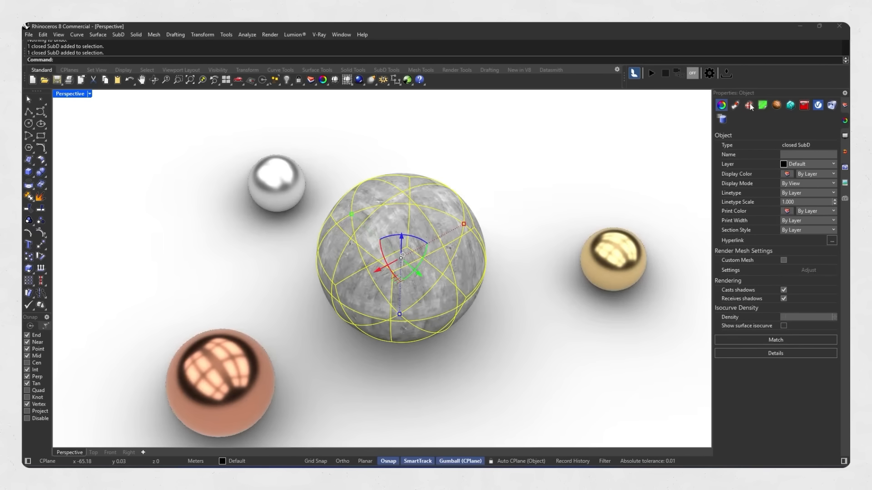
click(748, 106)
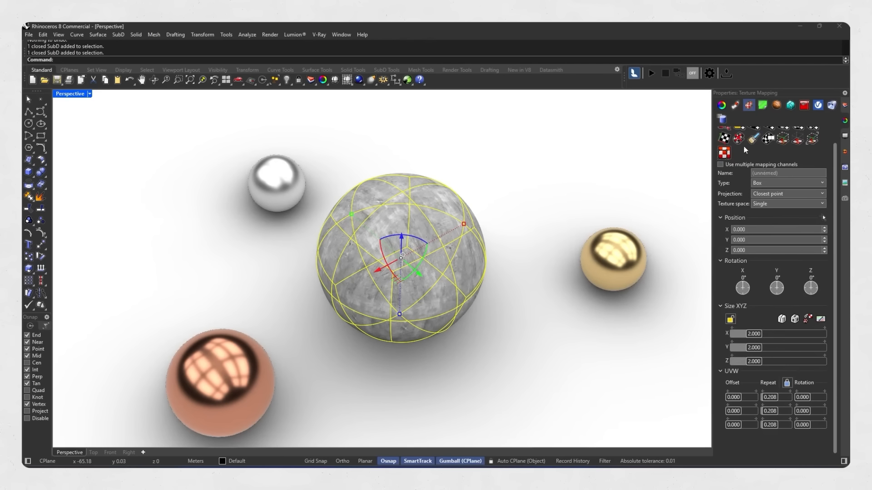
scroll(772, 166, up, 1)
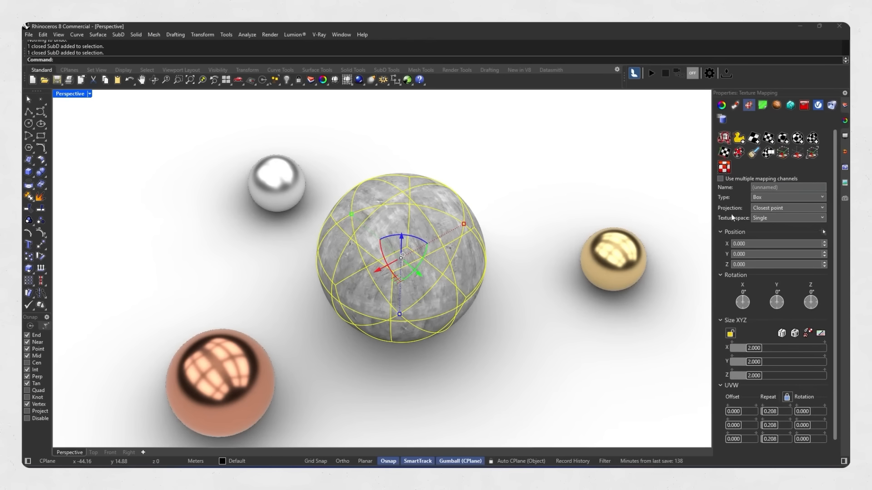
Try the Surface texture mapping type on the central sphere and return it to Box mapping
click(762, 197)
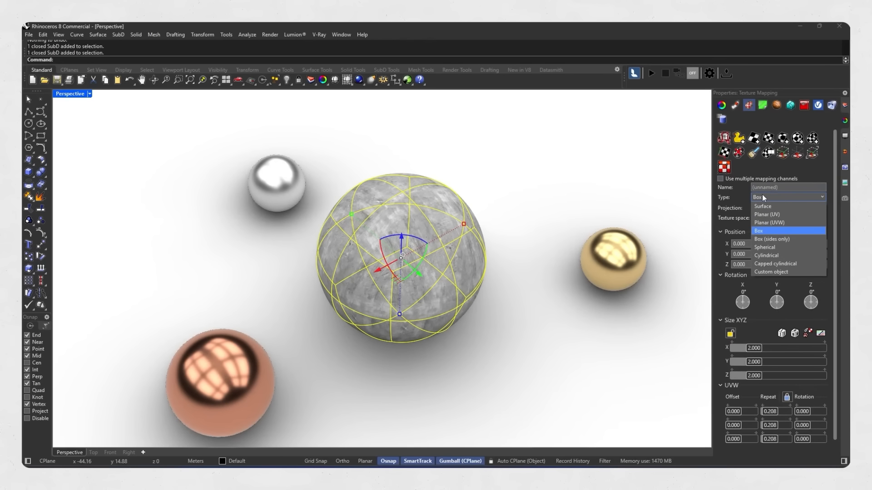
click(765, 198)
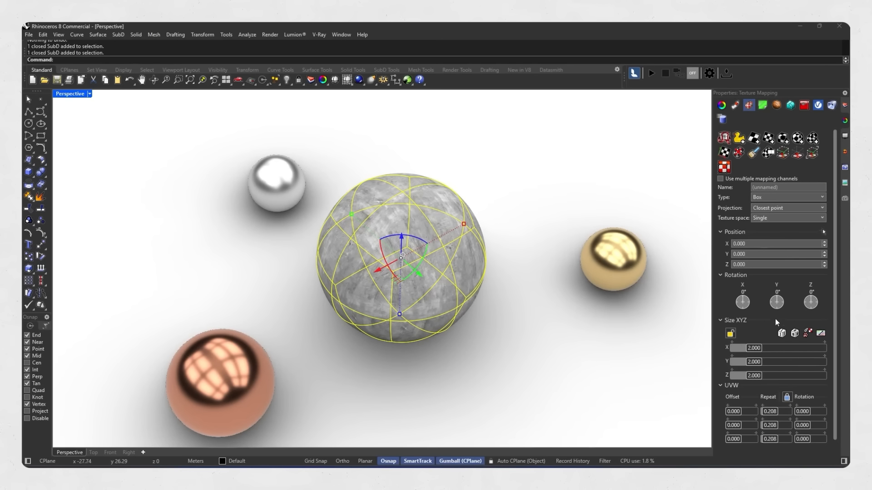
click(756, 200)
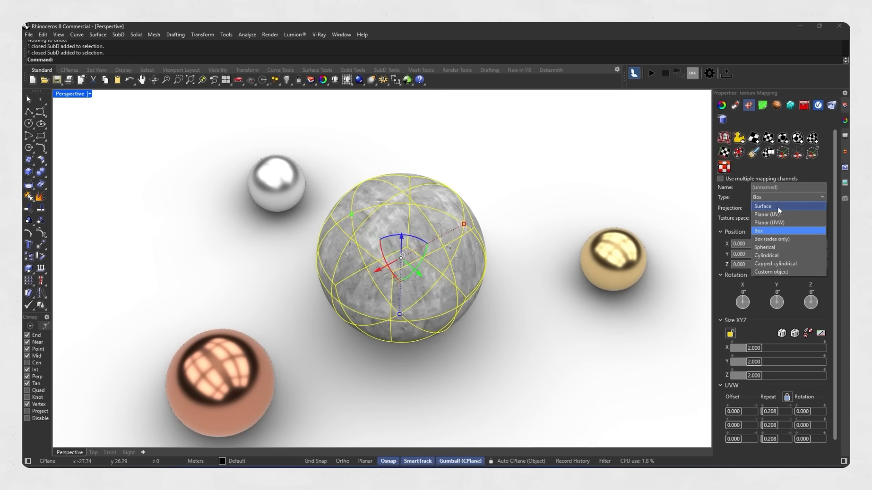
click(777, 207)
click(770, 197)
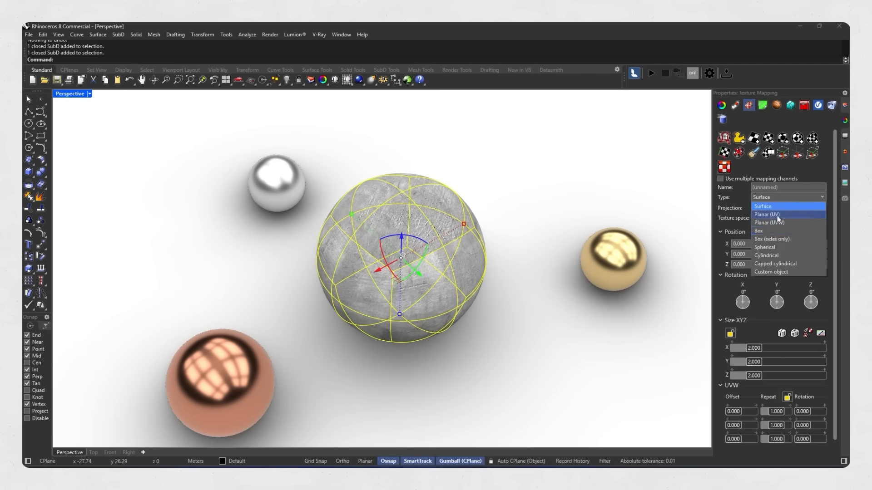
click(763, 231)
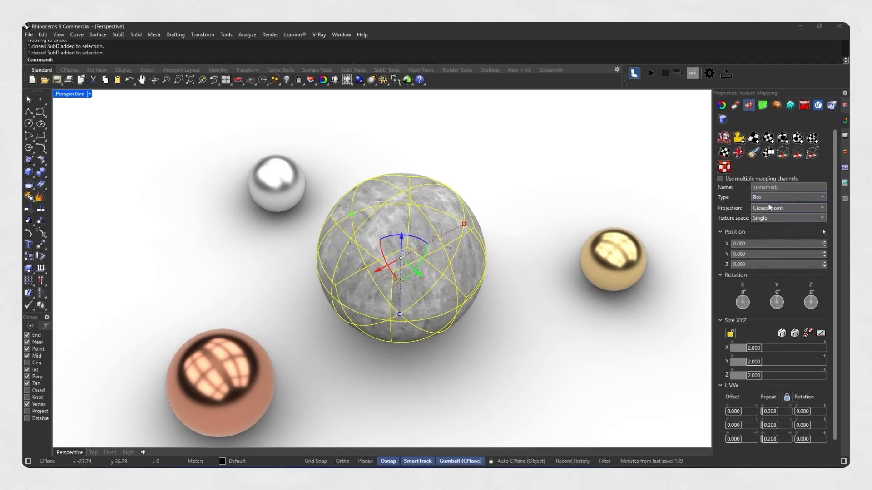
click(770, 198)
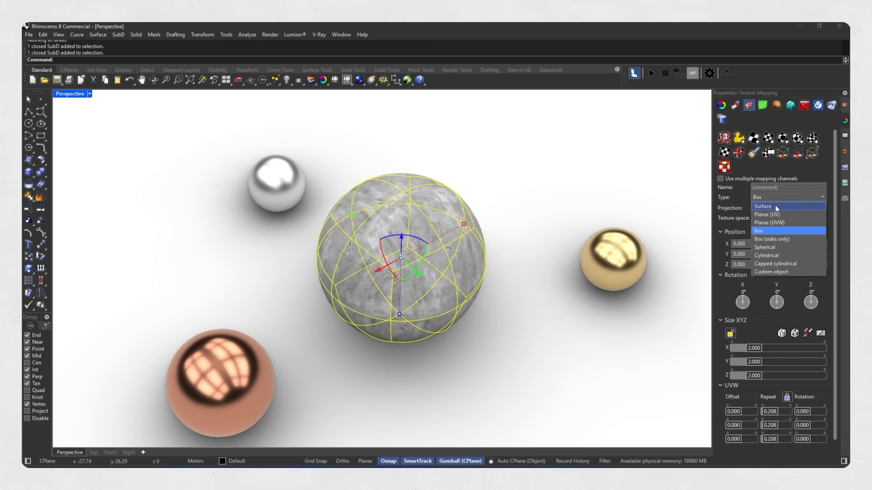
click(763, 231)
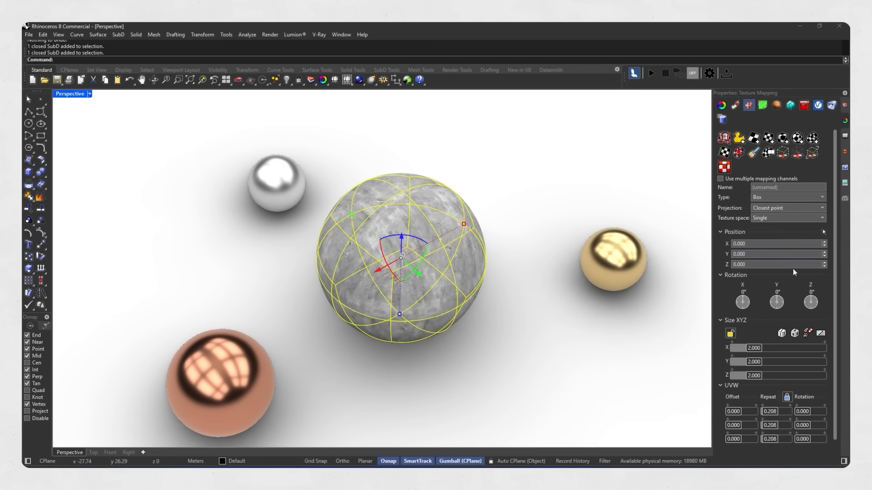
Link the sphere's UVW repeat values at 0.100, and set the first offset to 0.077 and the first rotation to about 0.211
scroll(793, 318, down, 1)
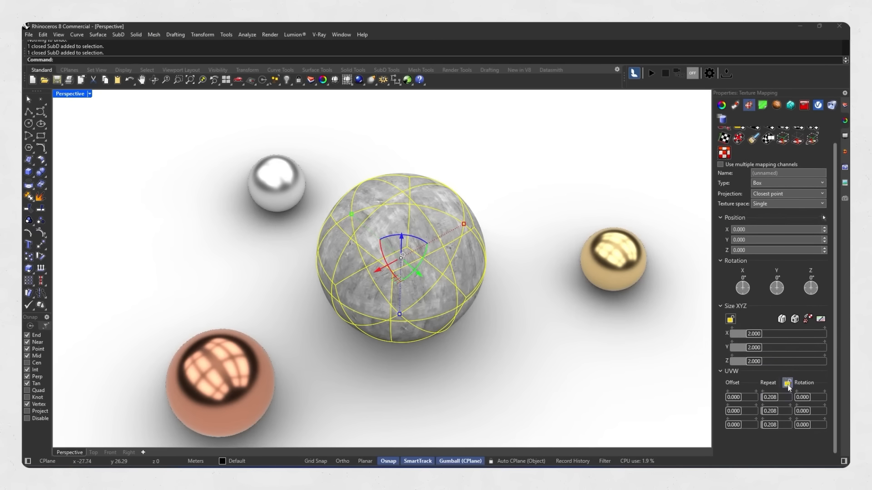
text(0)
key(Return)
drag(770, 400, 738, 405)
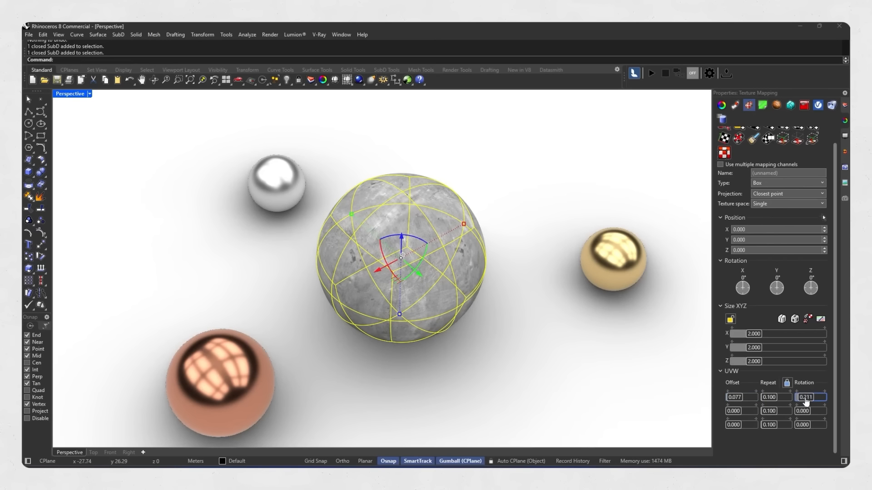
mouse_move(755, 336)
mouse_down()
mouse_move(765, 343)
mouse_move(756, 352)
mouse_up()
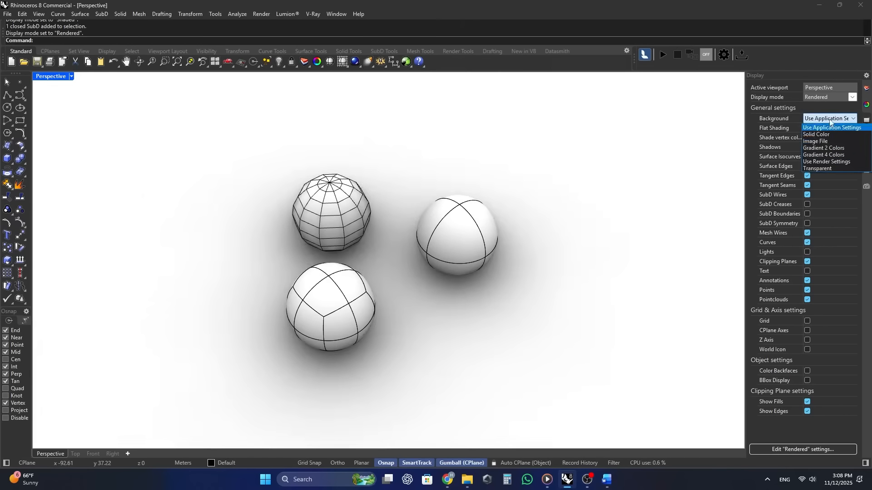
Set the Rendered mode's background to Solid Color and pick a custom color for it
click(816, 134)
click(828, 128)
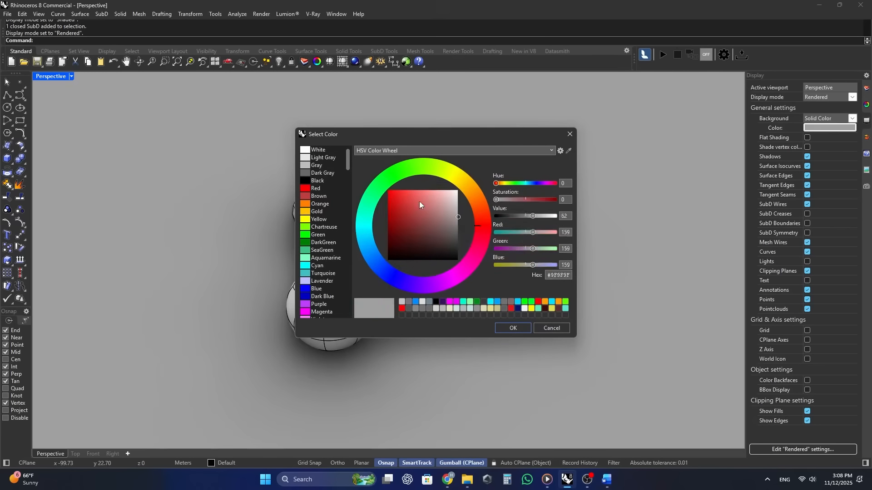
click(457, 227)
drag(364, 229, 366, 241)
click(415, 200)
click(503, 331)
Try Gradient 2 Colors, Use Render Settings and Solid Color as the Rendered mode's background
click(838, 120)
click(827, 148)
click(851, 118)
click(826, 162)
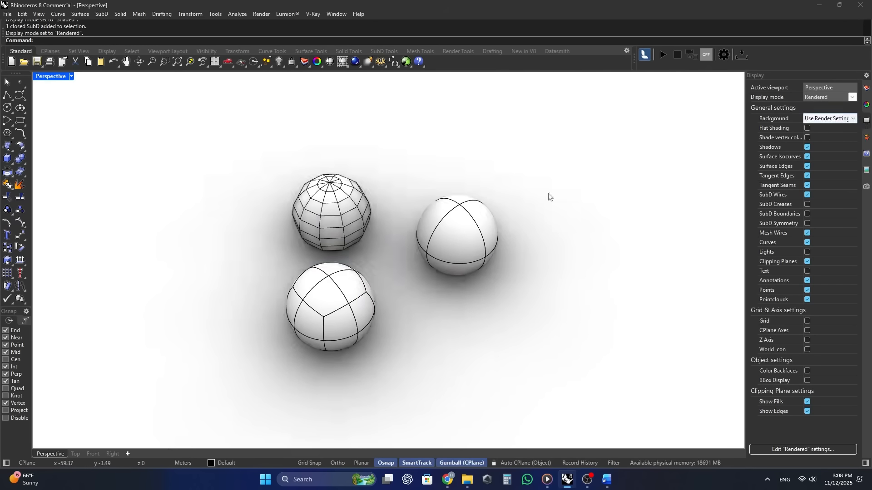
click(852, 119)
click(814, 135)
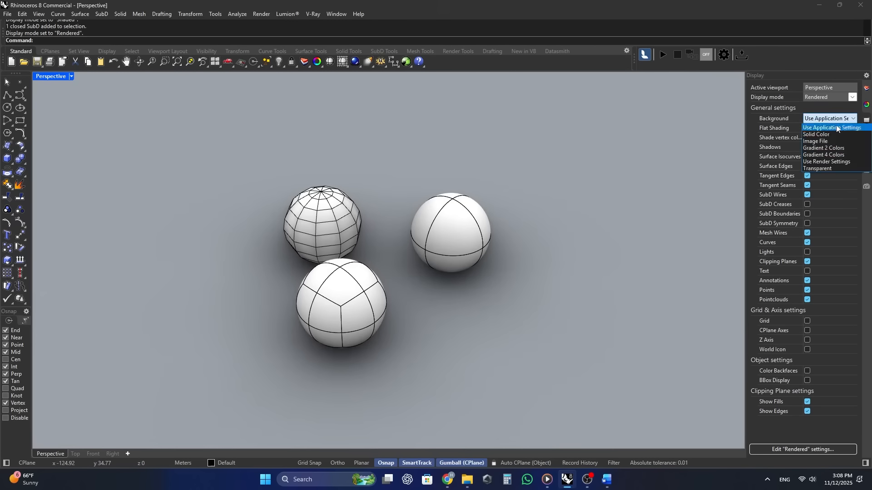
Set the Rendered mode's background to Use Render Settings and toggle its shadows to compare the effect
click(851, 119)
click(831, 128)
click(852, 119)
click(831, 161)
right_drag(538, 227, 729, 187)
click(807, 147)
click(807, 147)
click(807, 147)
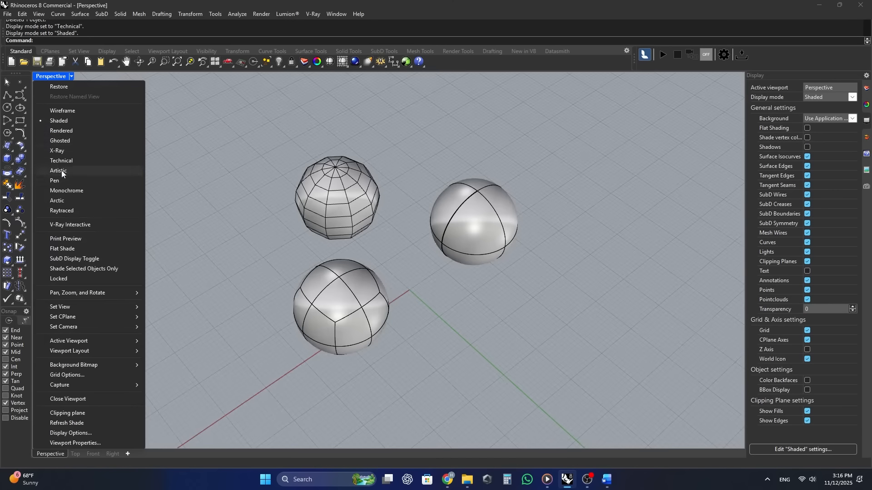
Switch the Perspective viewport from Shaded to the Pen display mode
click(55, 169)
click(809, 233)
right_drag(501, 289, 472, 285)
Compare the render-settings and application-settings backgrounds in Pen mode, and choose Image File as the background
click(854, 119)
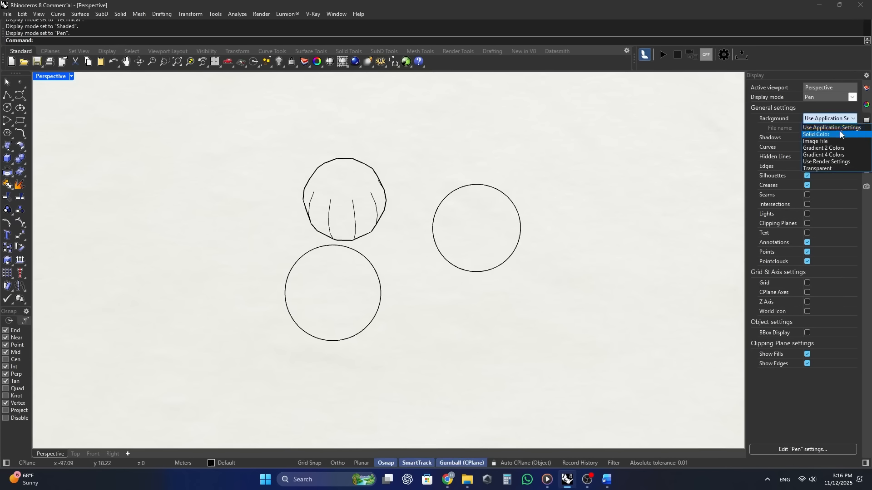
click(834, 161)
click(853, 119)
click(846, 129)
click(853, 119)
click(829, 141)
Toggle the Pen mode's shadows both ways to compare their effect on the three spheres
mouse_move(538, 213)
right_down()
mouse_move(545, 204)
mouse_move(549, 221)
right_up()
click(808, 137)
click(808, 137)
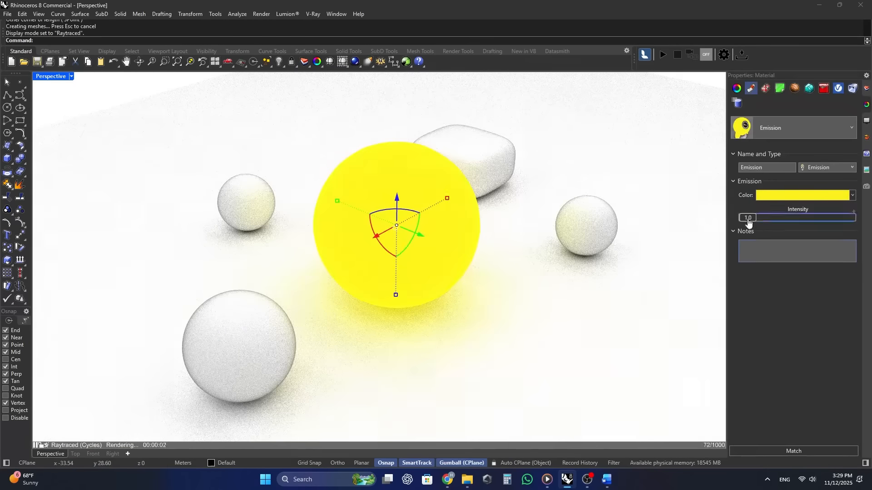
Set the yellow Emission material's intensity to 10 on the central sphere
double_click(749, 219)
text(10)
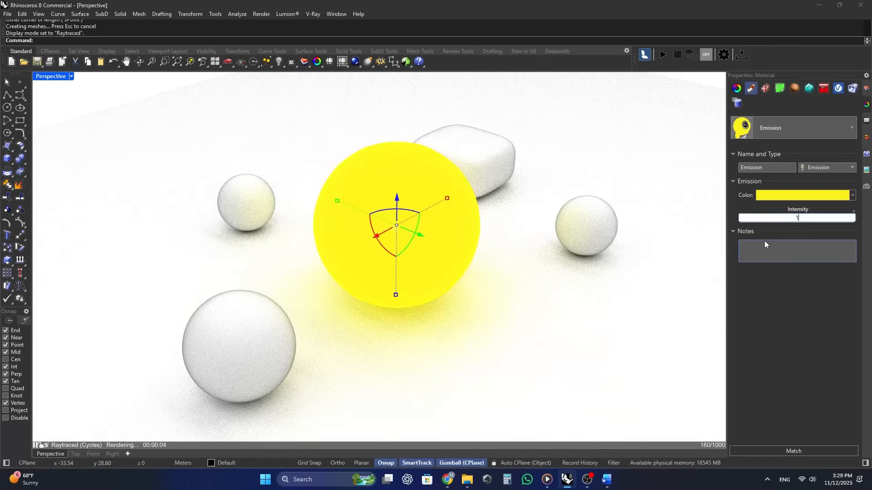
key(Return)
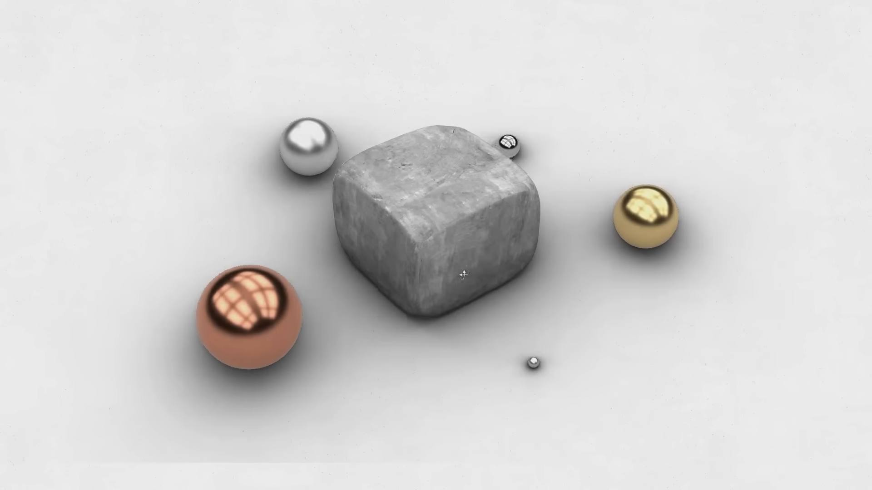
Examine the grey textured rounded cube and the surrounding metal spheres from different angles and distances
scroll(378, 272, down, 4)
right_drag(370, 287, 446, 302)
scroll(459, 297, up, 4)
drag(446, 301, 456, 292)
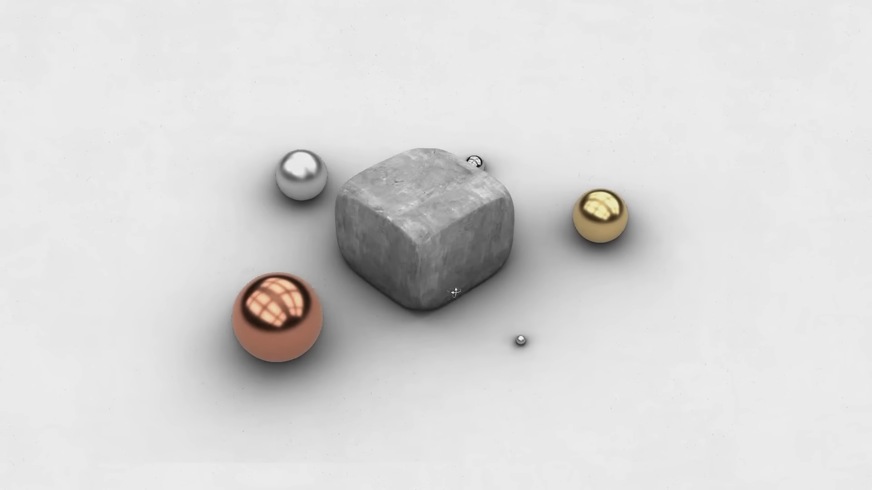